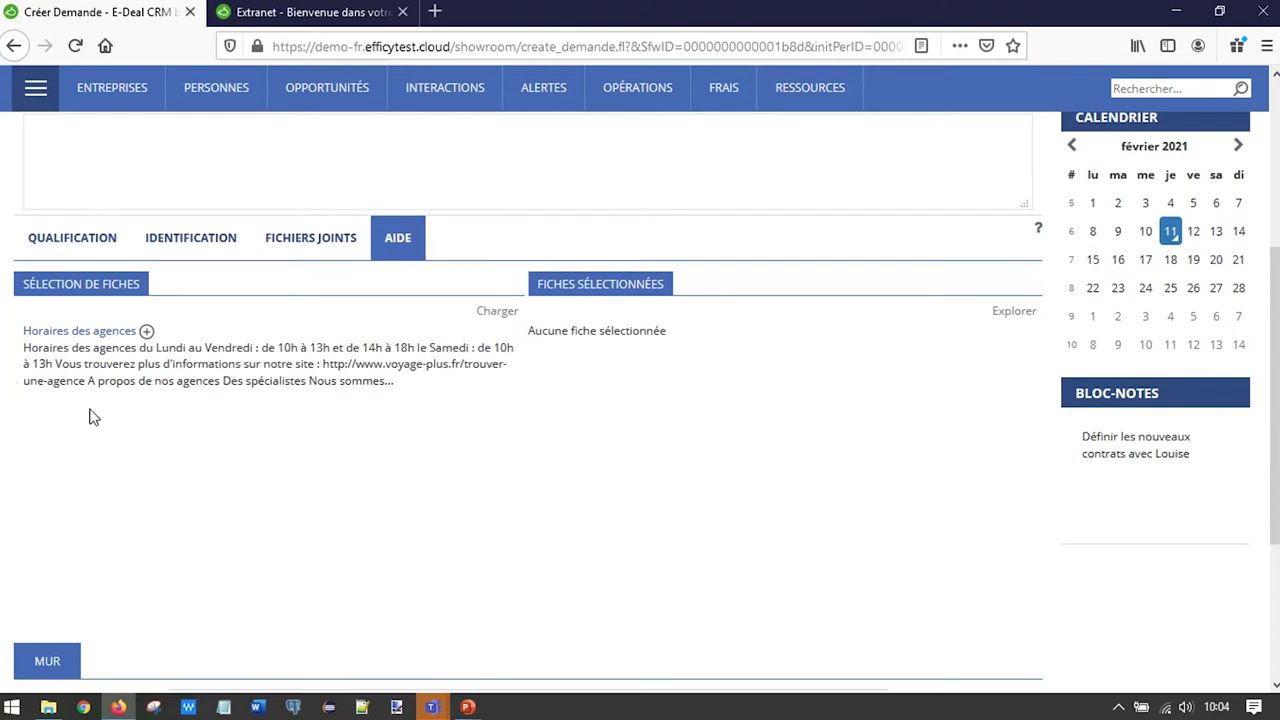
Step: Read through the suggested knowledge sheet "Horaires des agences", including its related sheets and comments area, and close it
left_click(65, 334)
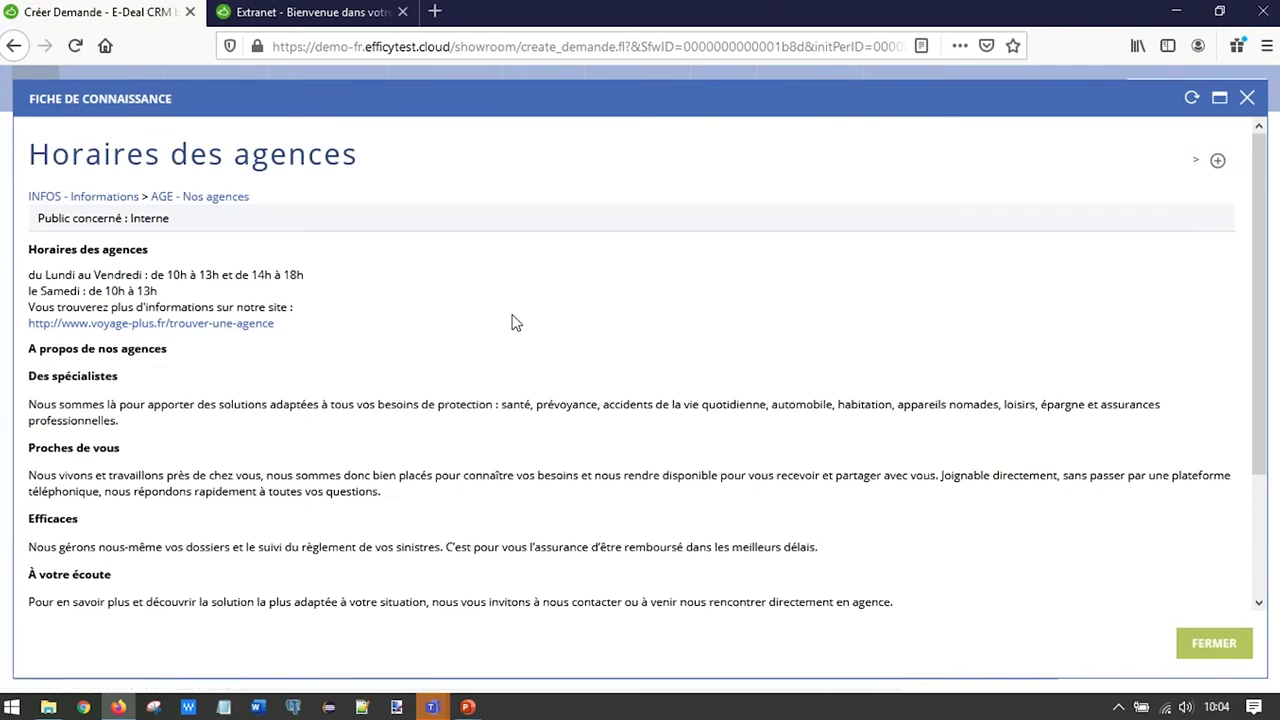
scroll(364, 349, "down", 3)
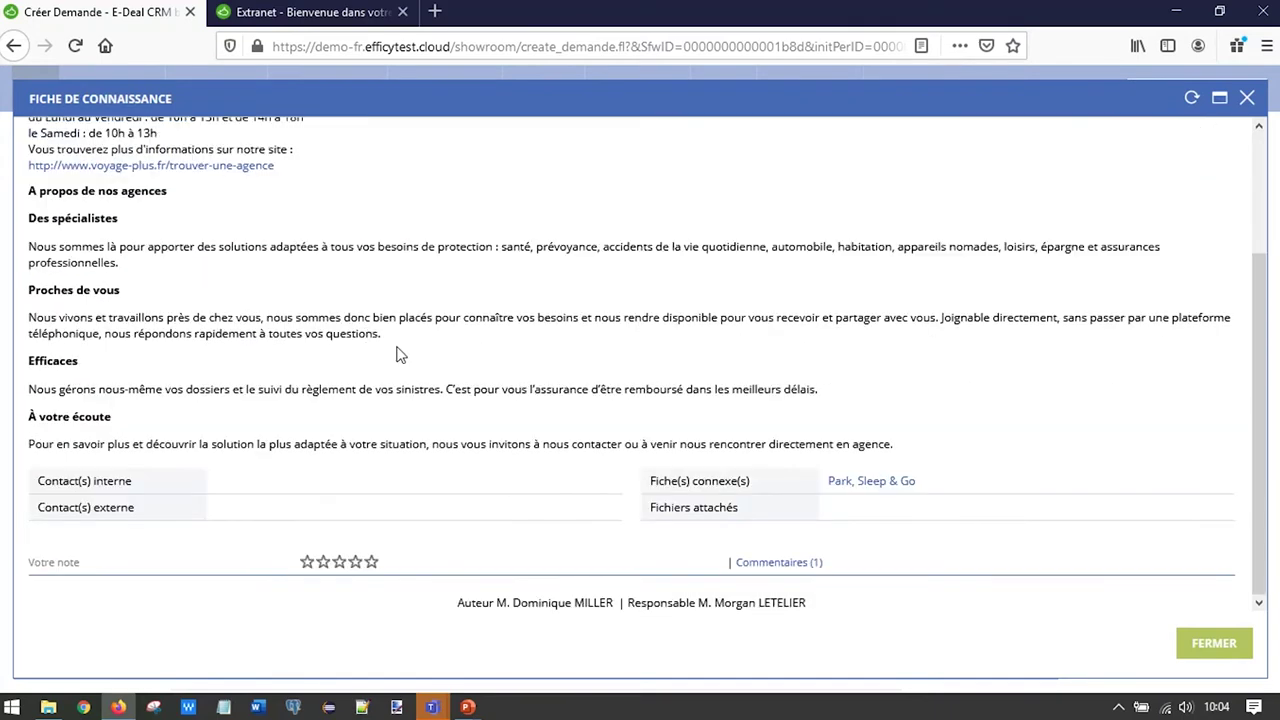
scroll(397, 354, "up", 3)
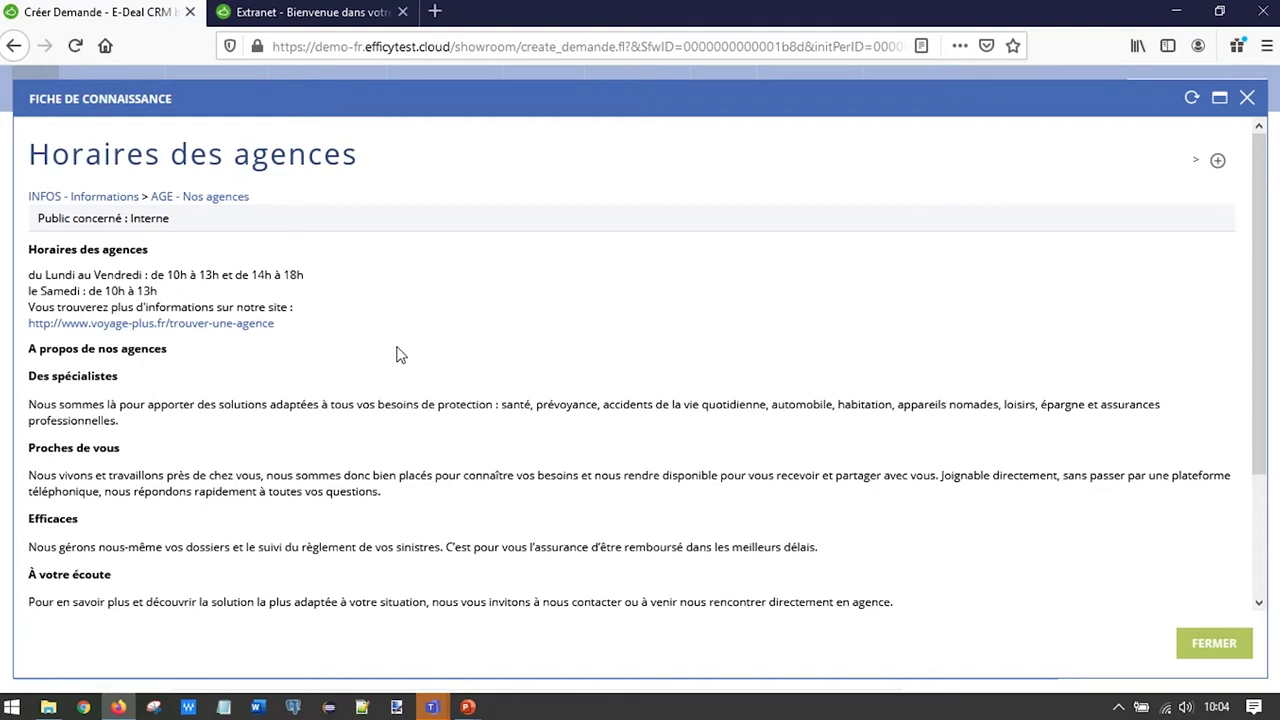
left_click(1246, 99)
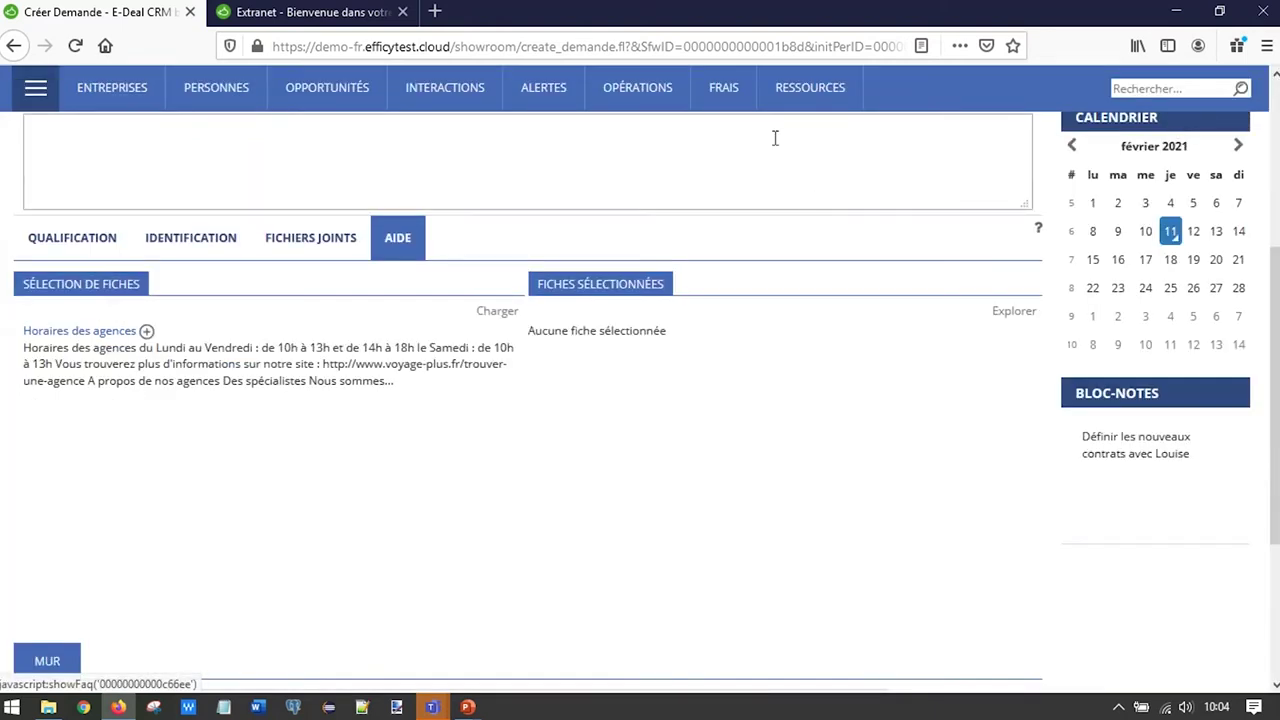
Step: Explore the knowledge base and save the highlighted "Conditions d'annulation" sheet to the request's selected sheets
left_click(810, 90)
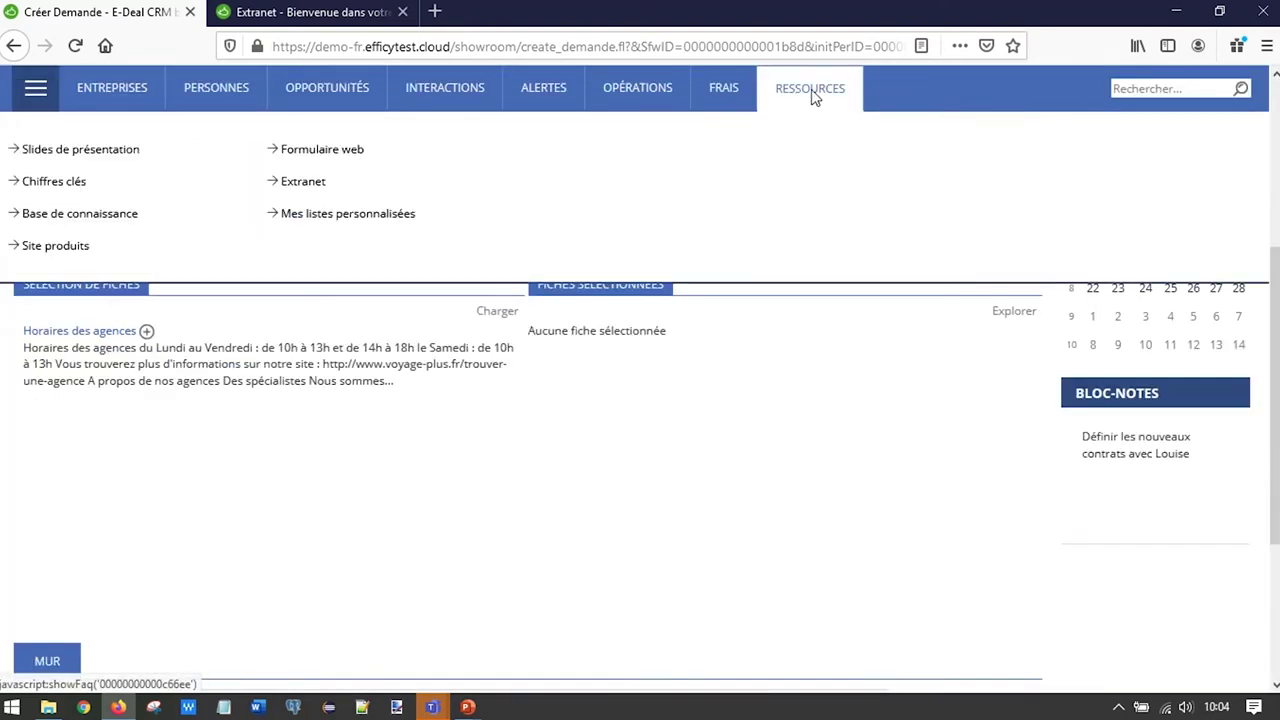
left_click(1014, 312)
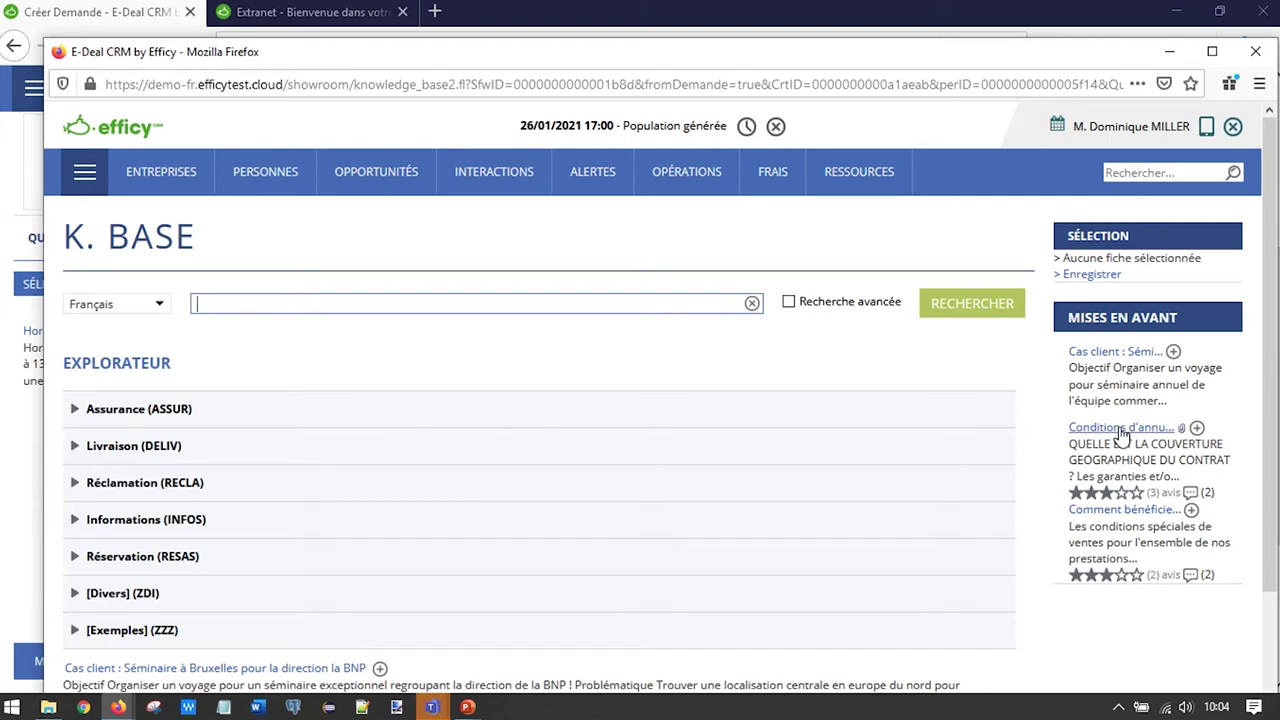
left_click(1197, 429)
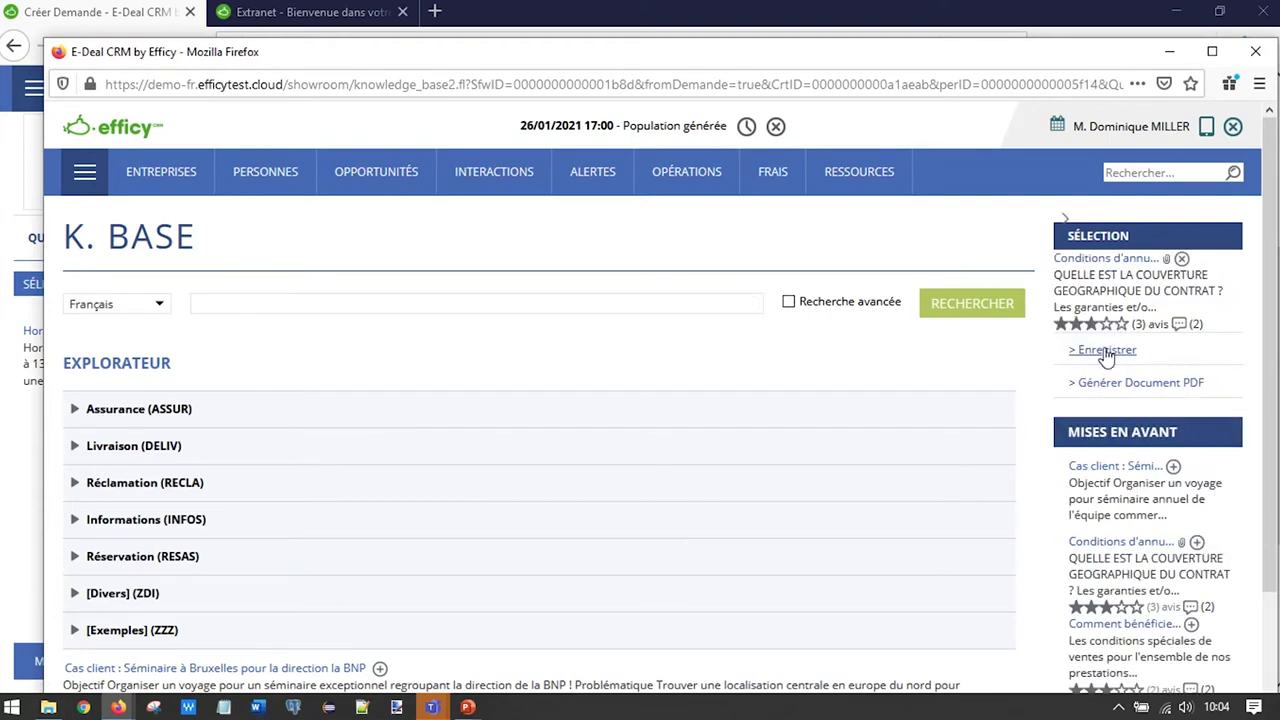
left_click(1105, 351)
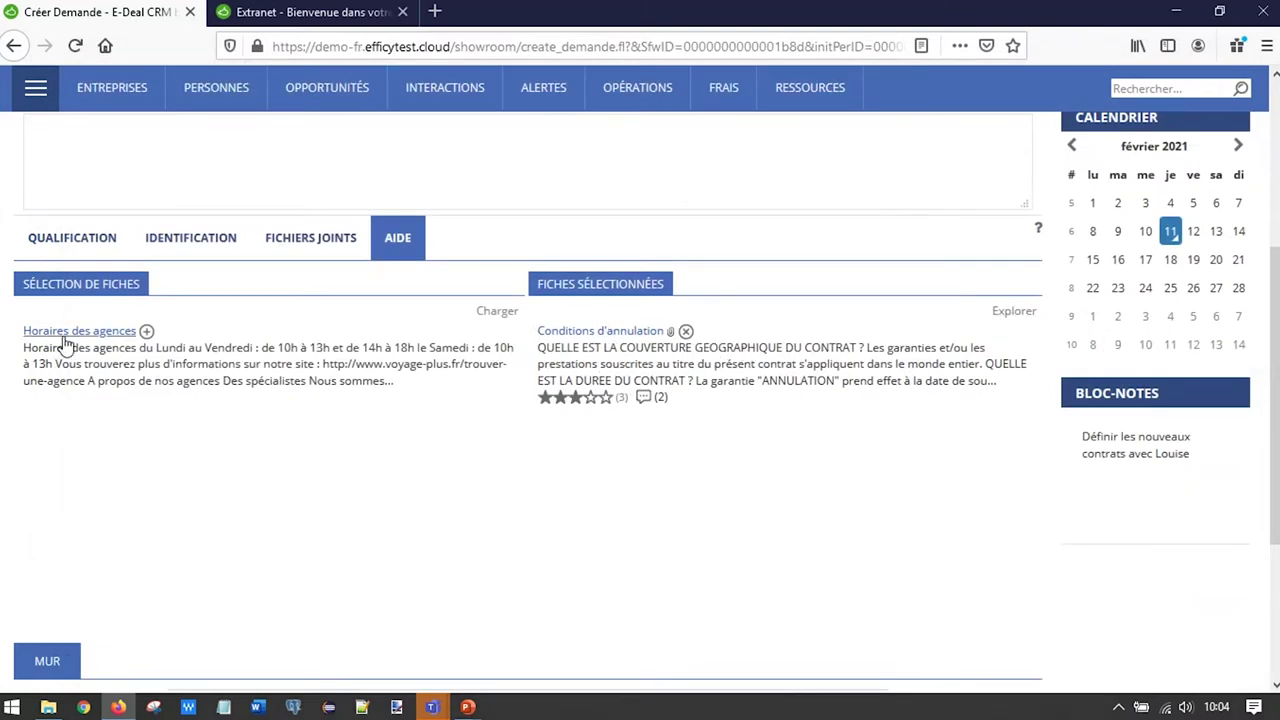
Step: Add "Horaires des agences" to the request's selected sheets and remove "Conditions d'annulation" from them
left_click(147, 333)
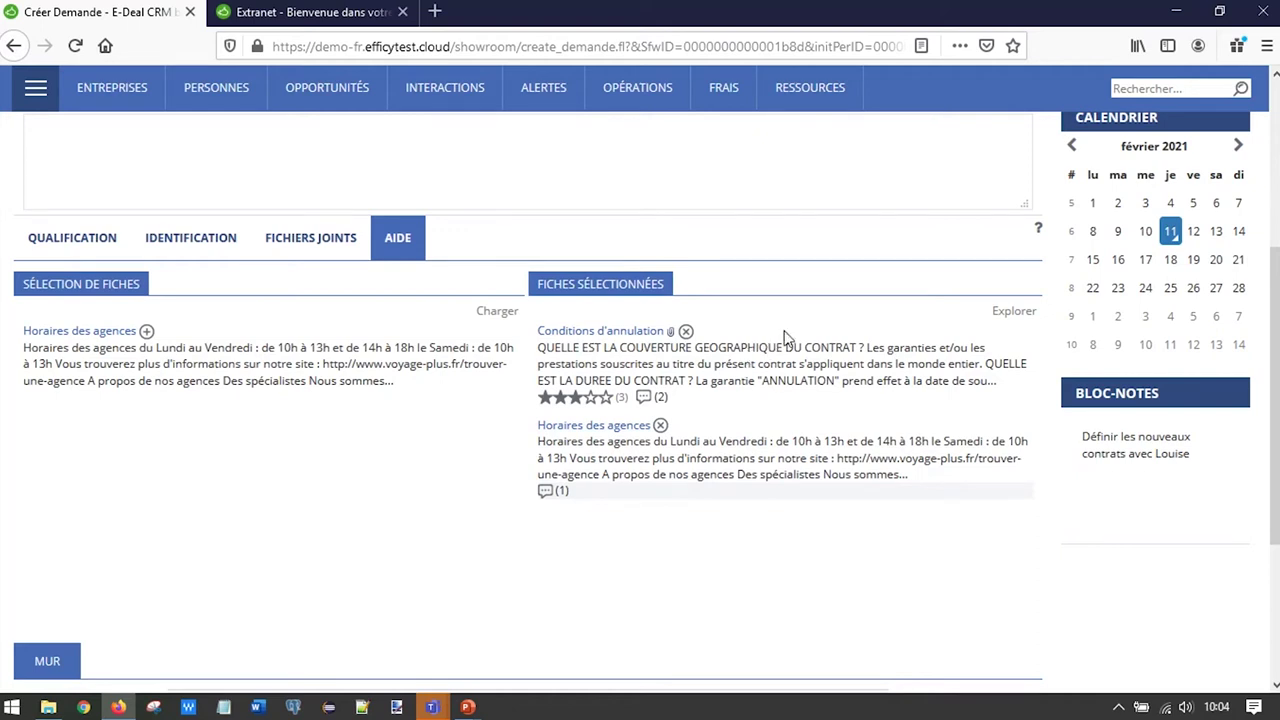
left_click(685, 331)
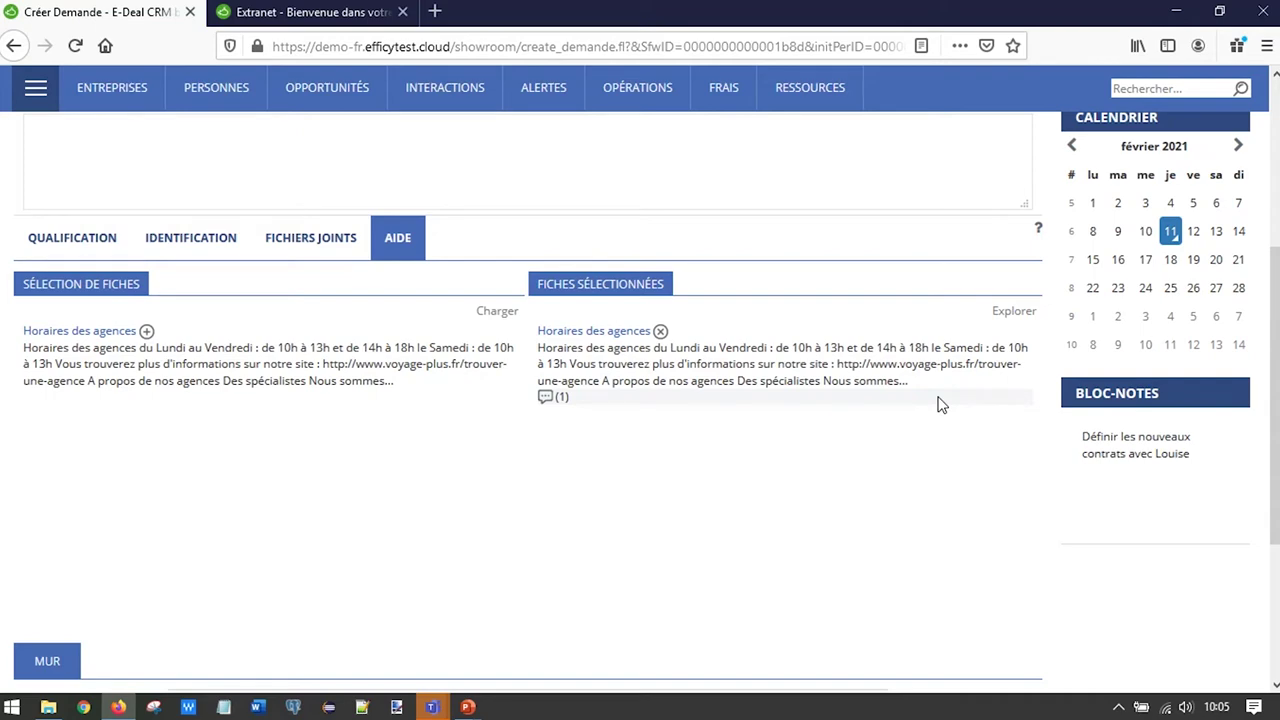
Step: Check the request's qualification details and save the new request
scroll(657, 431, "up", 3)
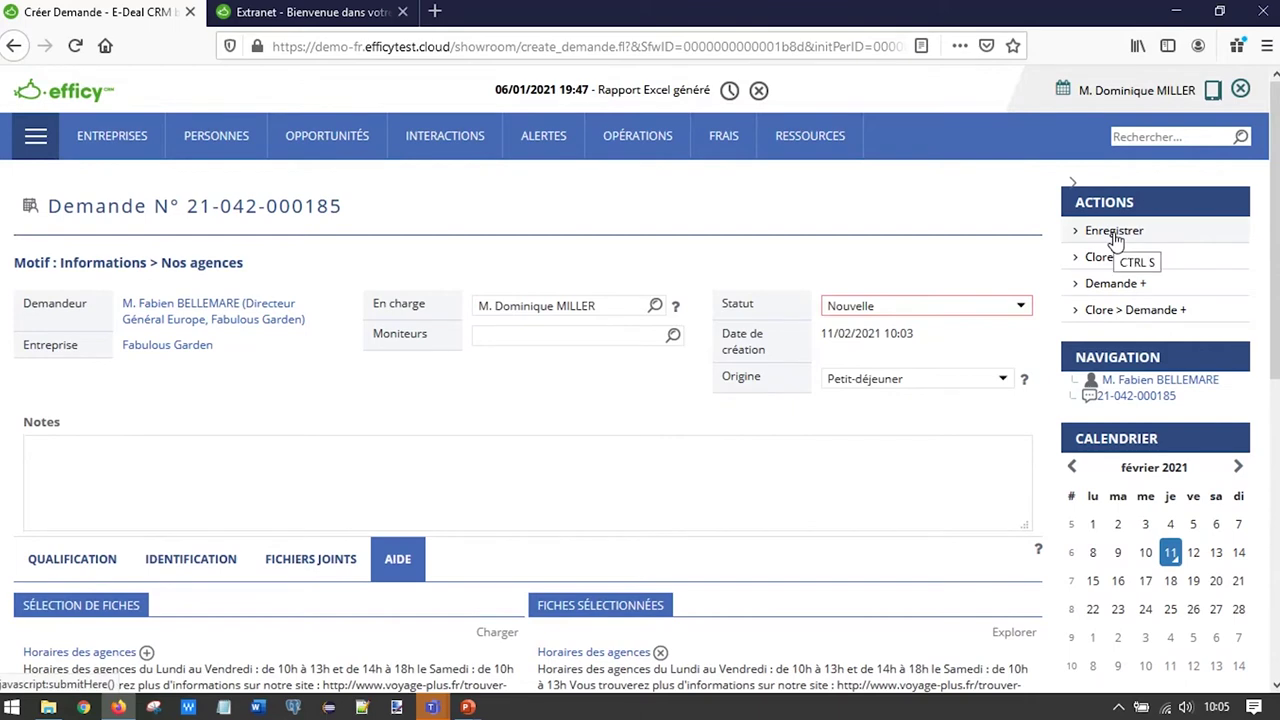
left_click(82, 564)
scroll(566, 534, "down", 3)
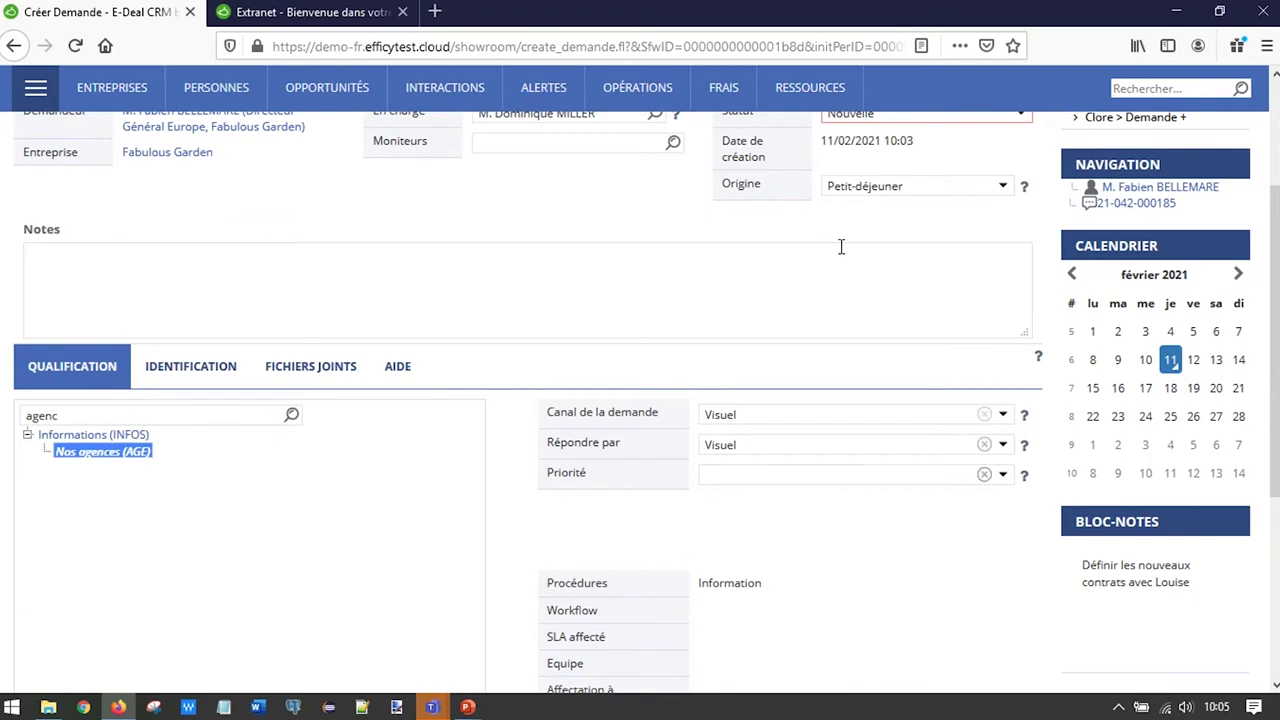
scroll(920, 250, "up", 3)
left_click(1114, 231)
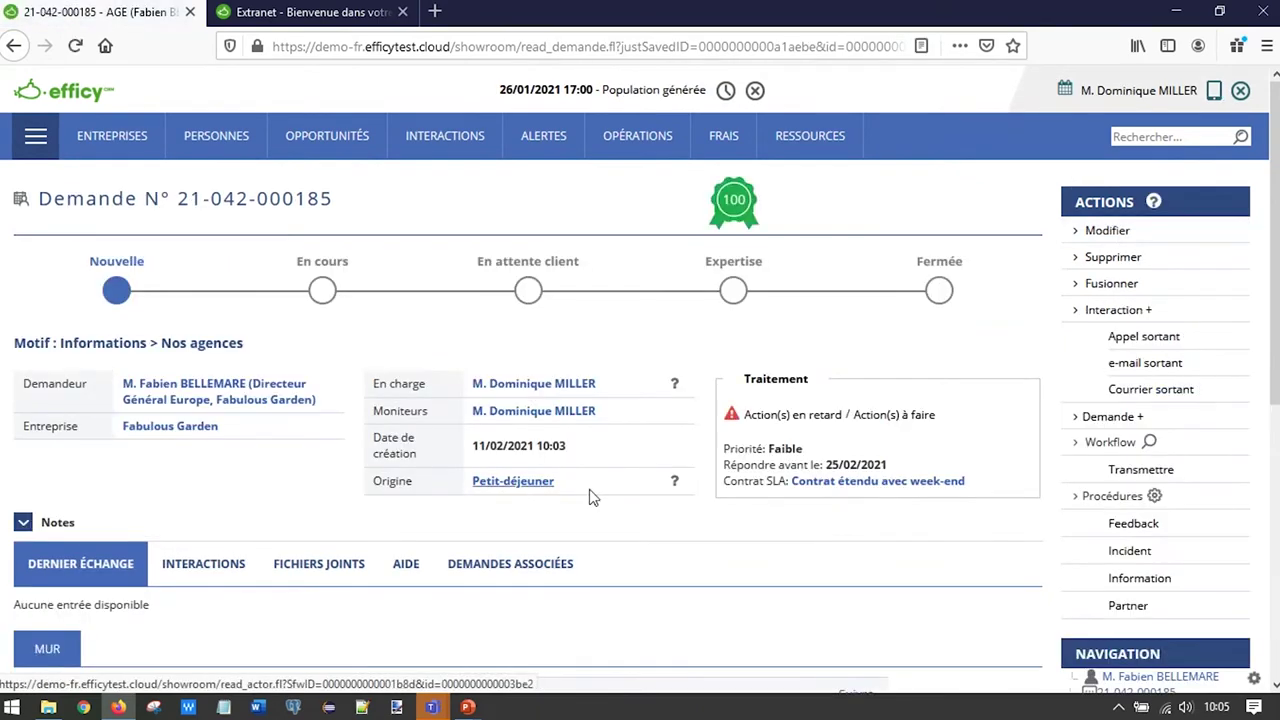
Step: Start carrying out the "Envoyer sélection de fiches" interaction listed on the saved request
scroll(160, 437, "down", 2)
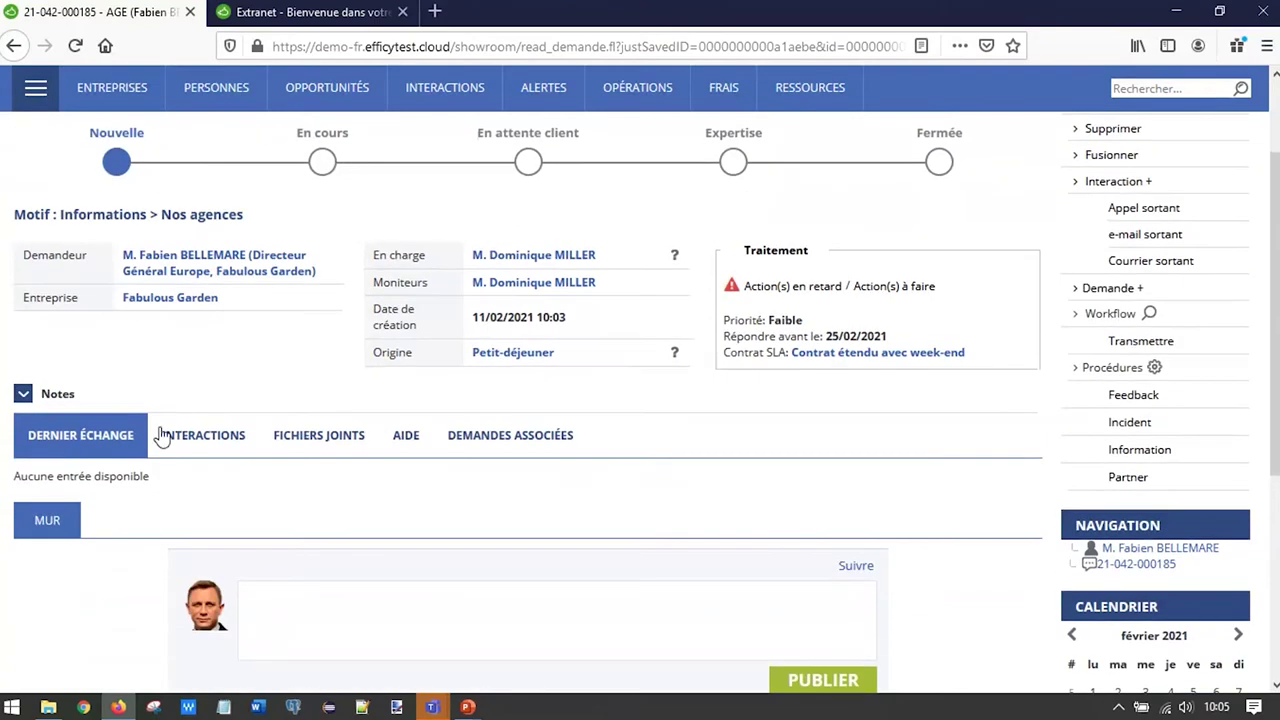
left_click(208, 445)
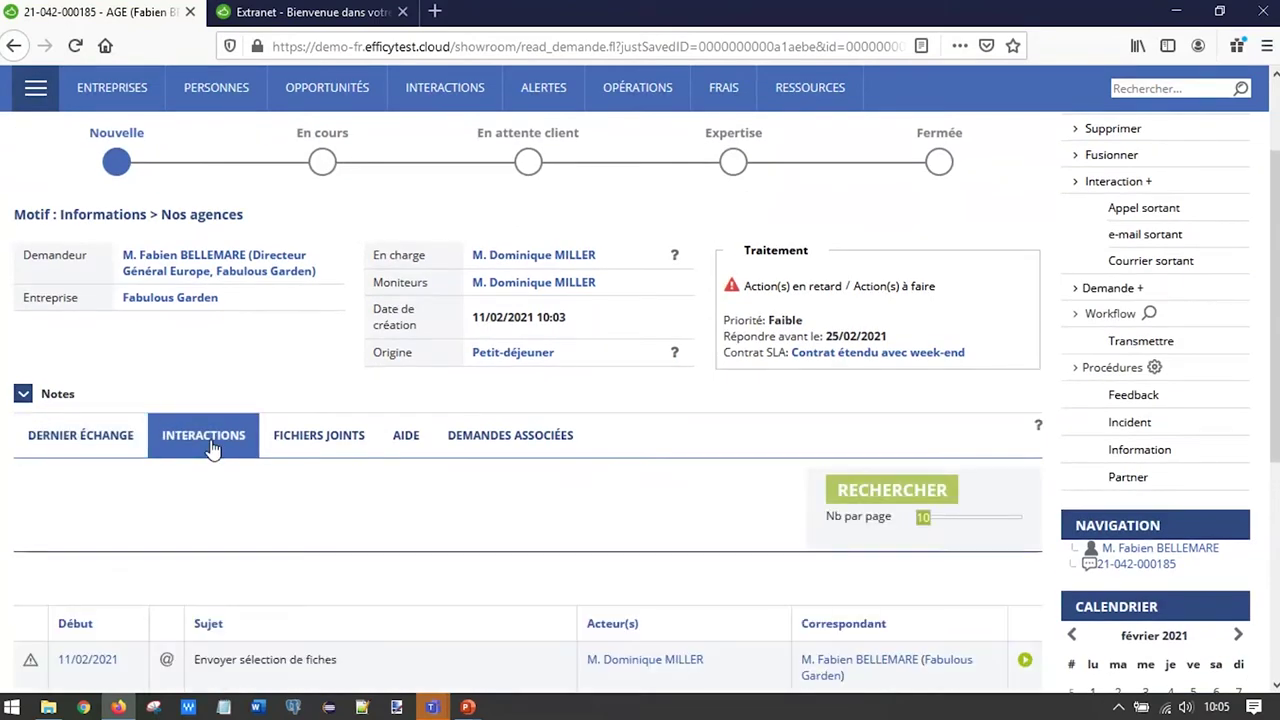
scroll(205, 450, "down", 2)
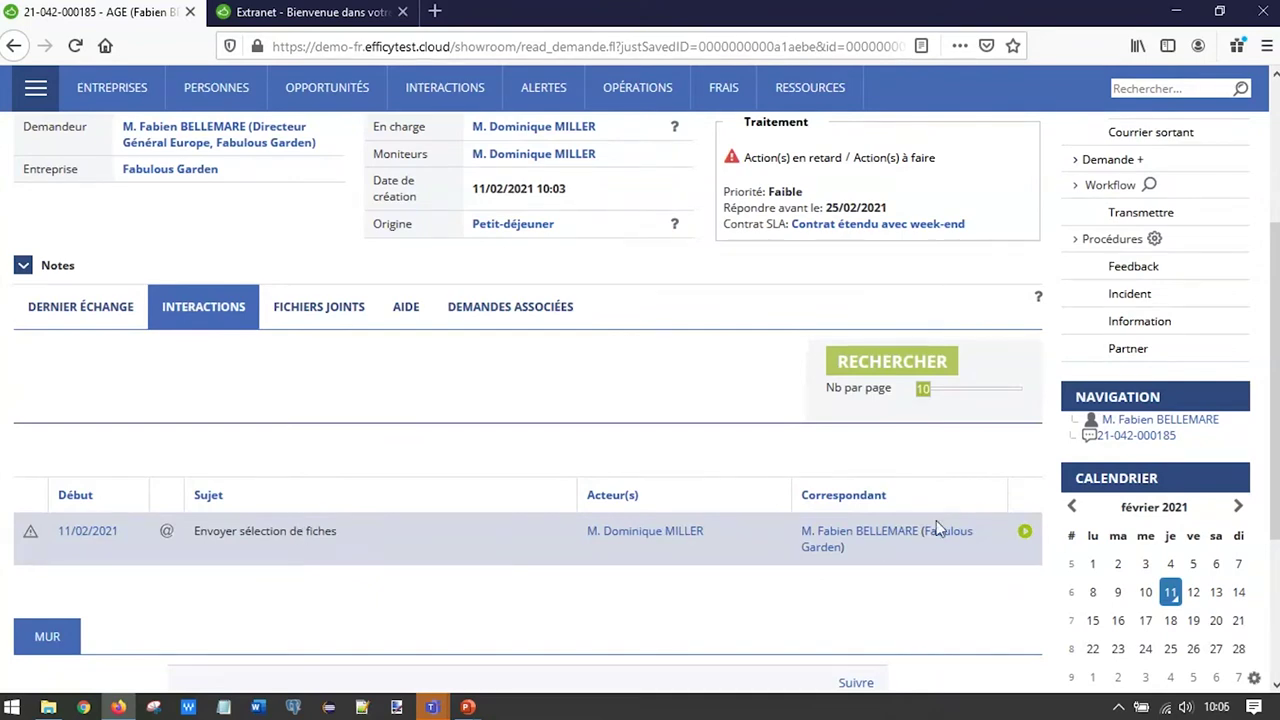
left_click(1025, 537)
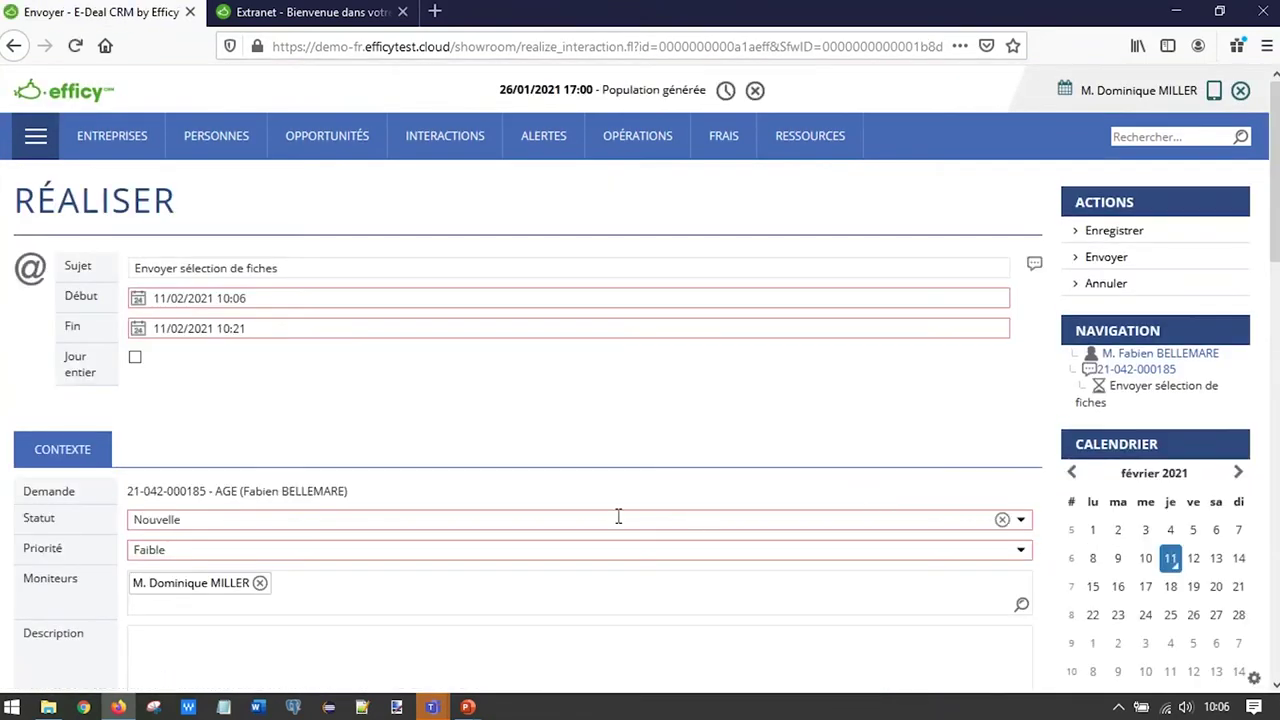
Step: Load the "Suite à votre demande d'information" template into the outgoing e-mail
scroll(600, 512, "down", 3)
scroll(495, 486, "down", 4)
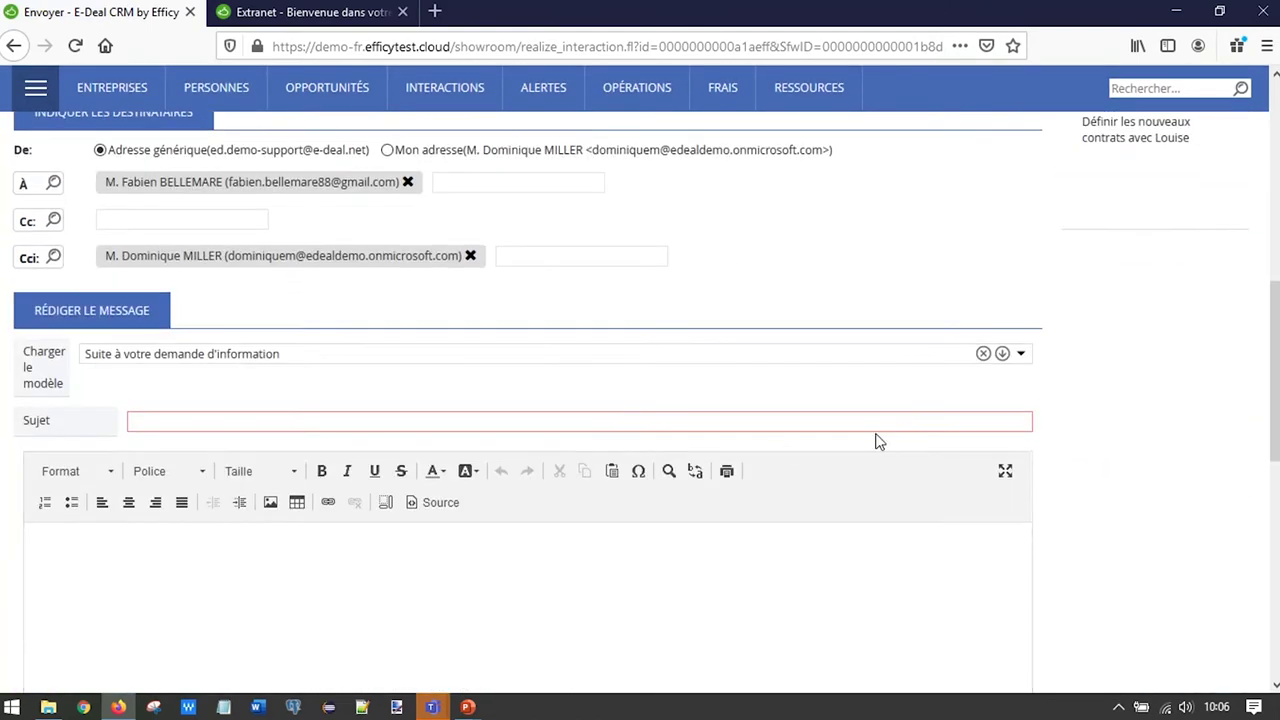
left_click(1002, 354)
Step: Attach the knowledge base selection containing "Horaires des agences" to the e-mail
scroll(420, 440, "down", 4)
scroll(383, 457, "down", 4)
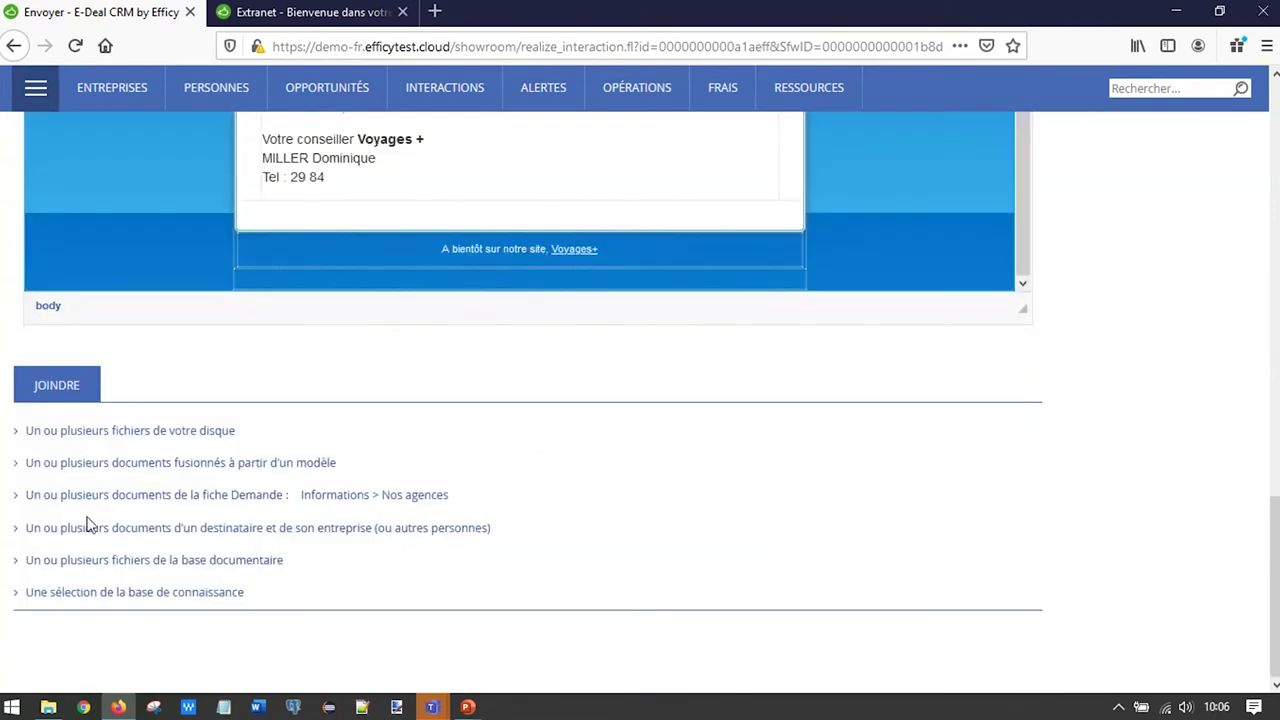
left_click(68, 595)
scroll(220, 565, "down", 3)
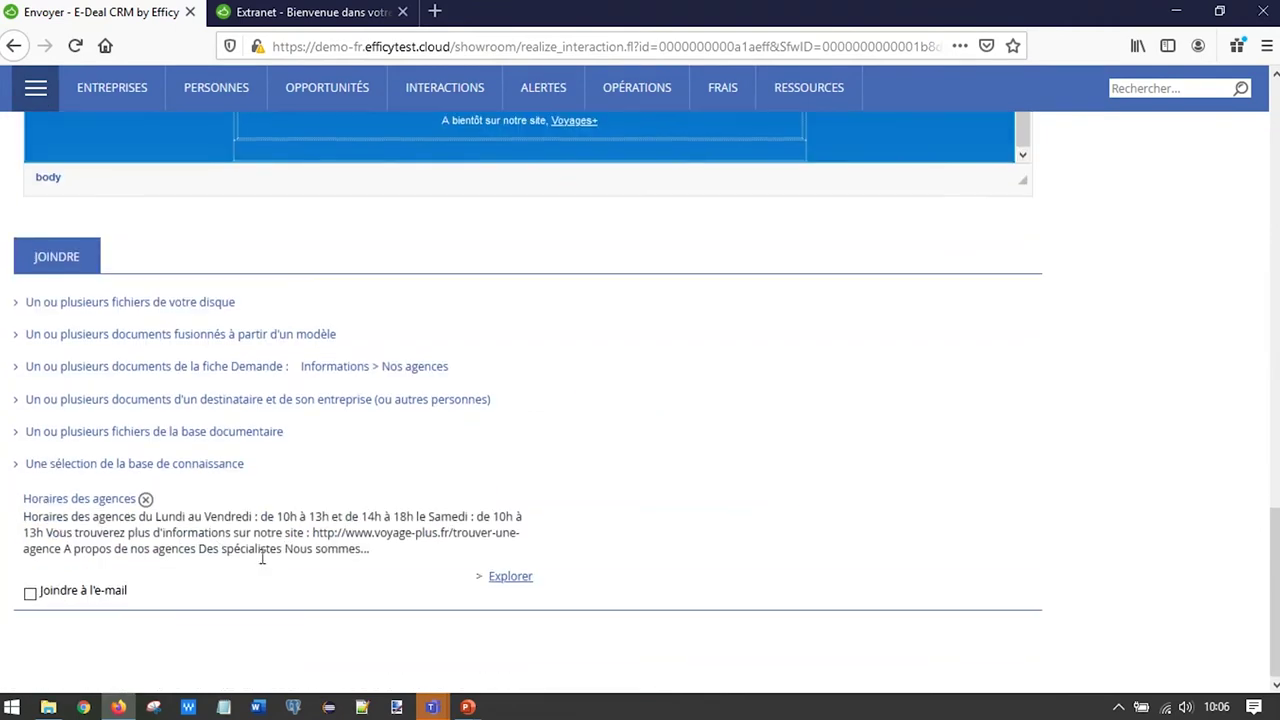
left_click(30, 594)
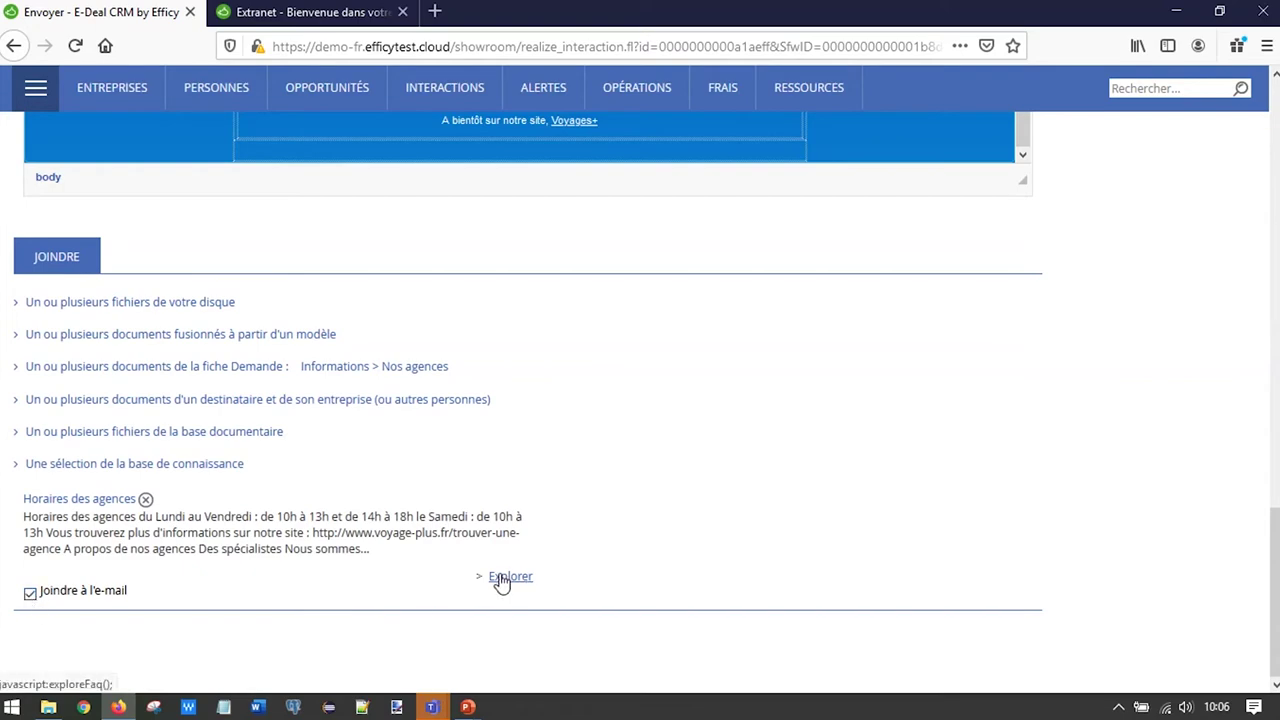
Step: Set the request's status to "Fermée" in the interaction's context and save the interaction without sending it
scroll(1145, 345, "up", 15)
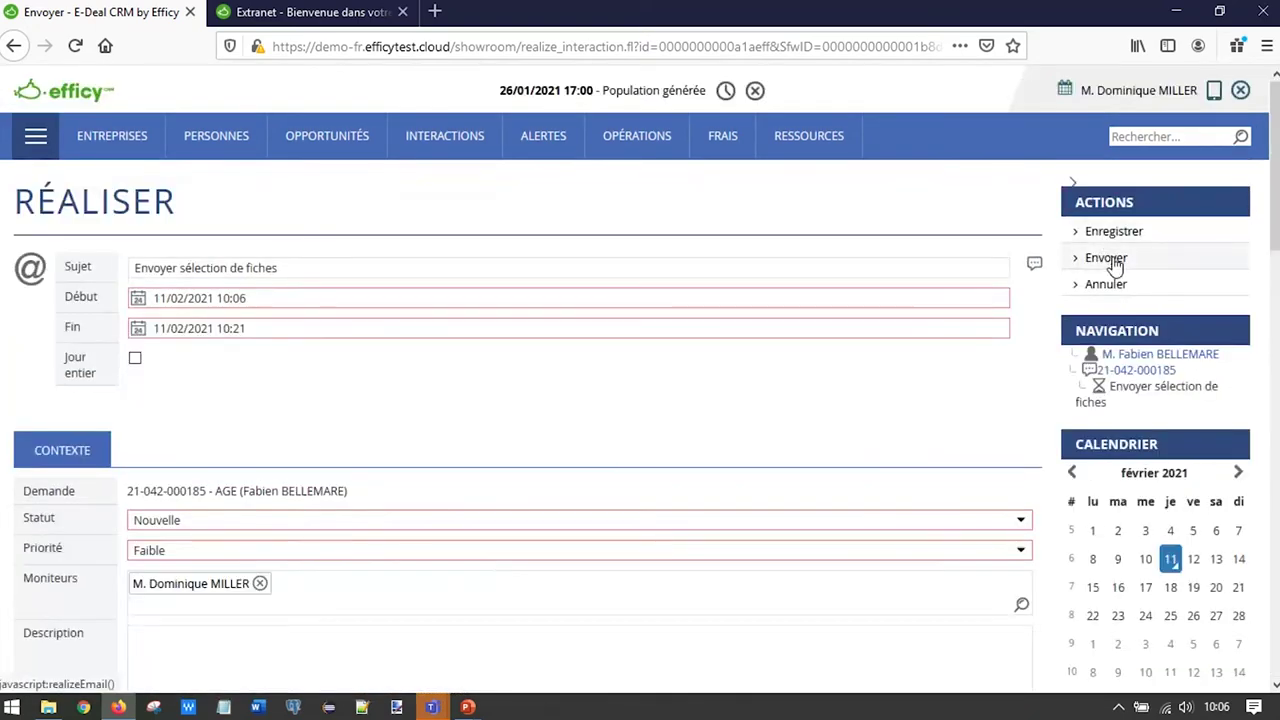
left_click_drag(1113, 264, 234, 531)
left_click(197, 562)
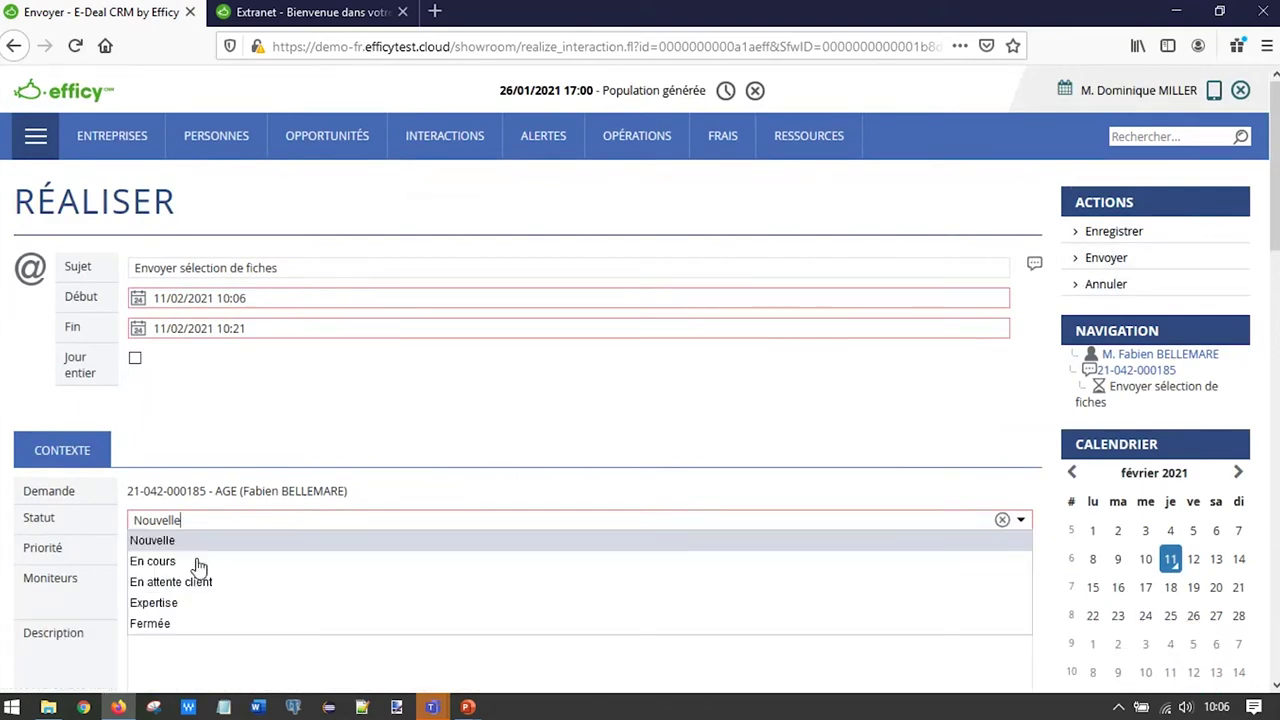
left_click(166, 624)
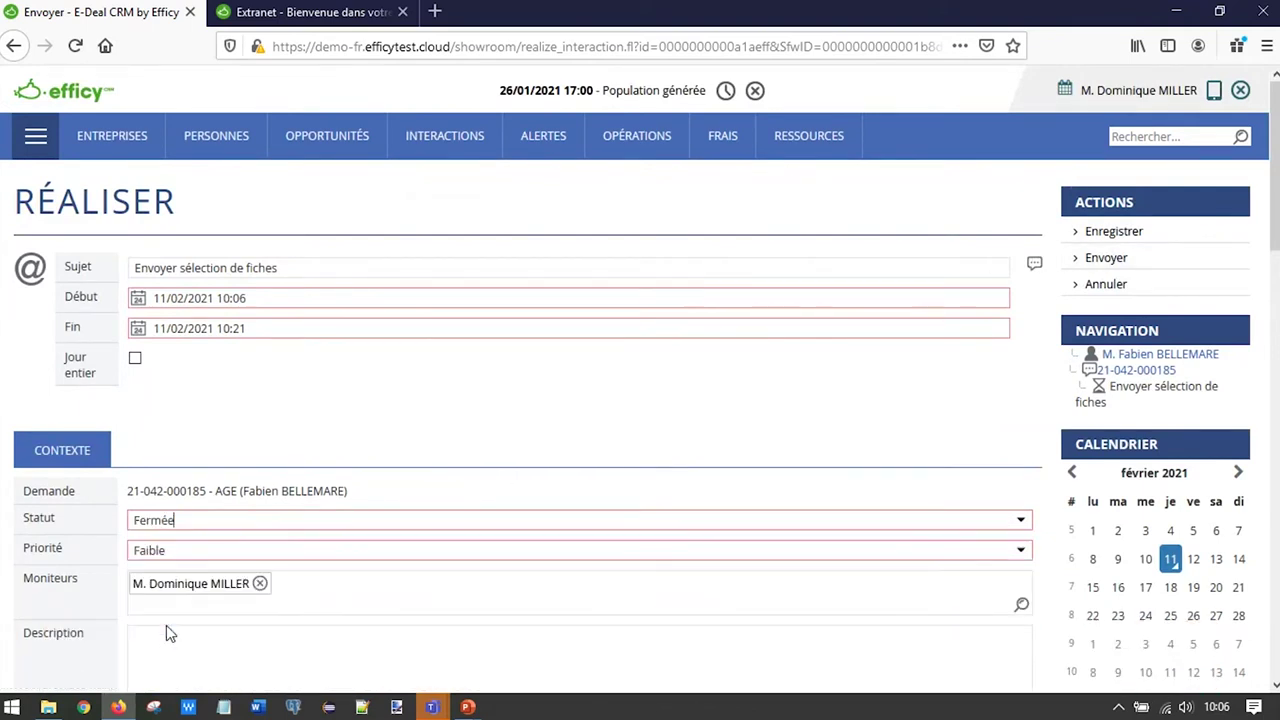
left_click(1116, 240)
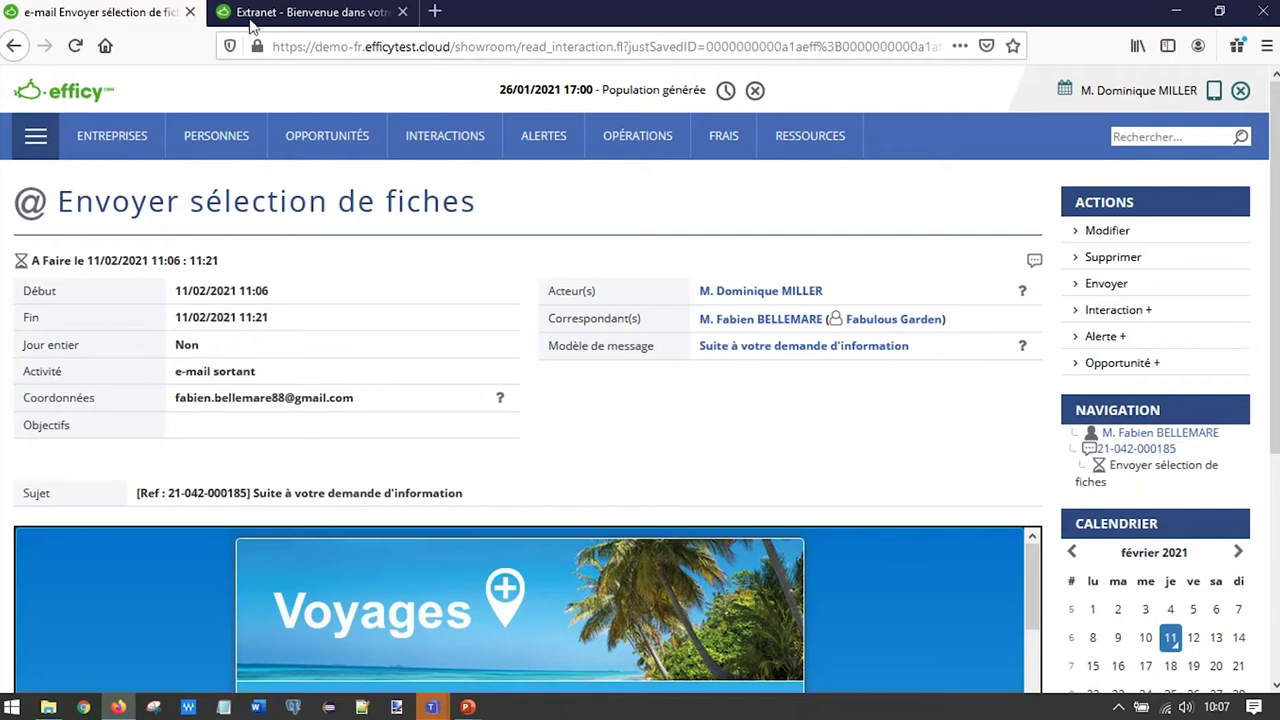
Step: Switch to the customer extranet and sign in with the prefilled account credentials
left_click(276, 20)
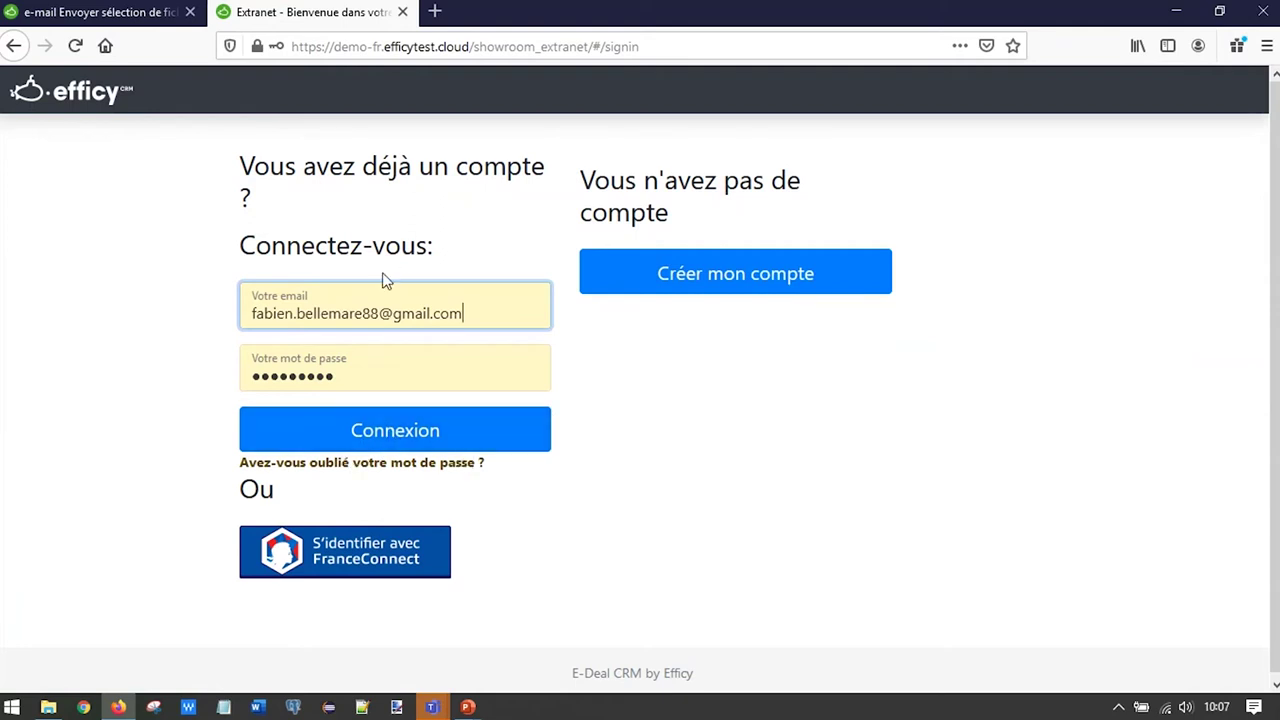
left_click(388, 440)
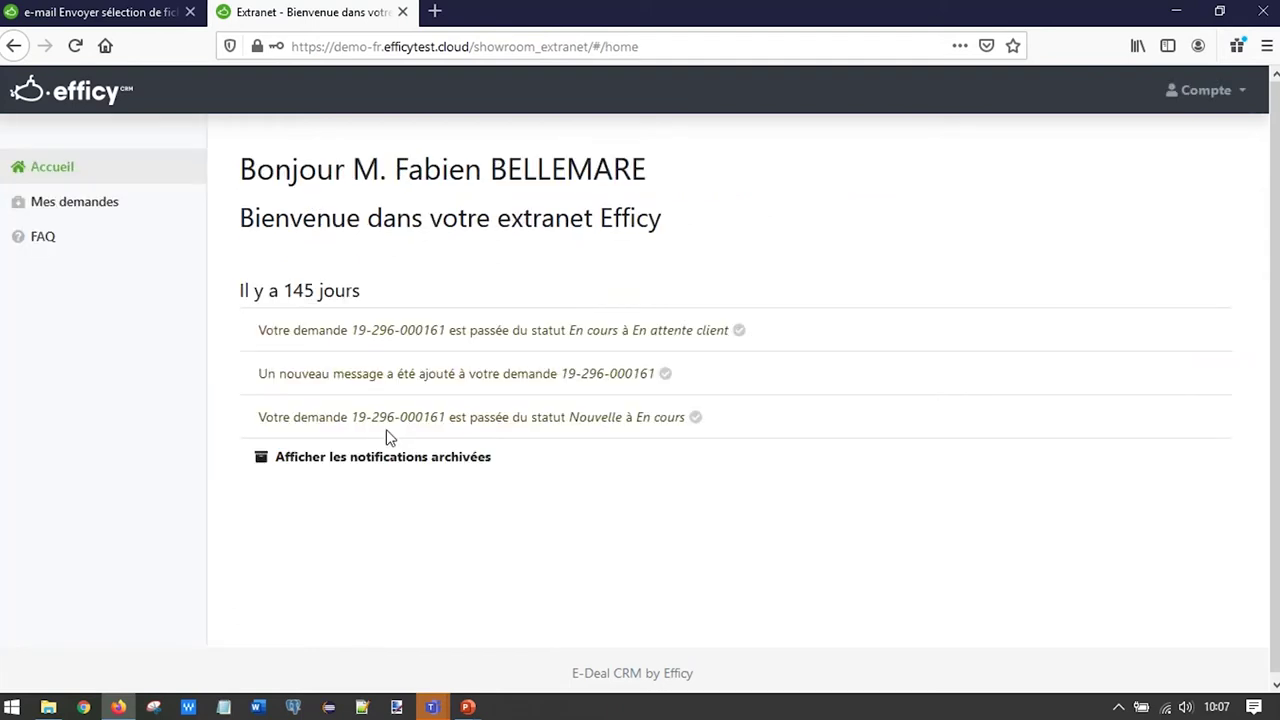
Step: Read the "Conditions d'annulation" FAQ under "Je souhaite recevoir votre catalogue de voyages" in the general information category, and close it
left_click(43, 240)
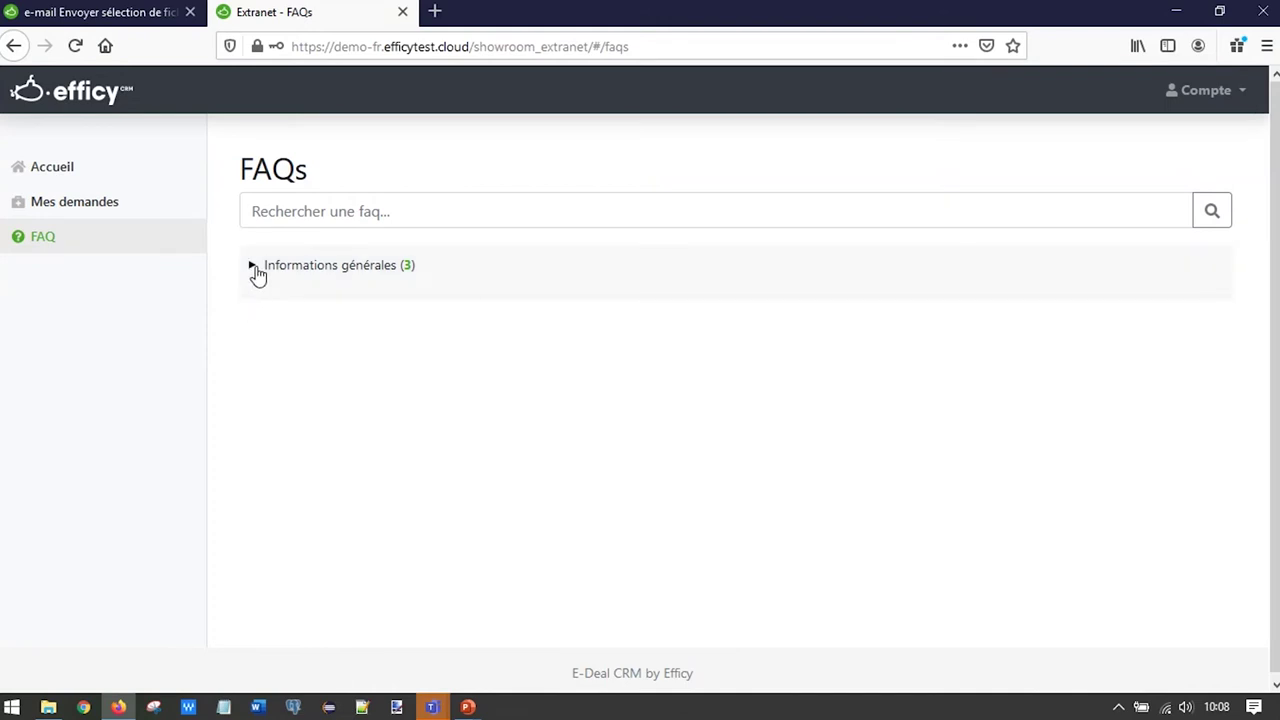
left_click(255, 268)
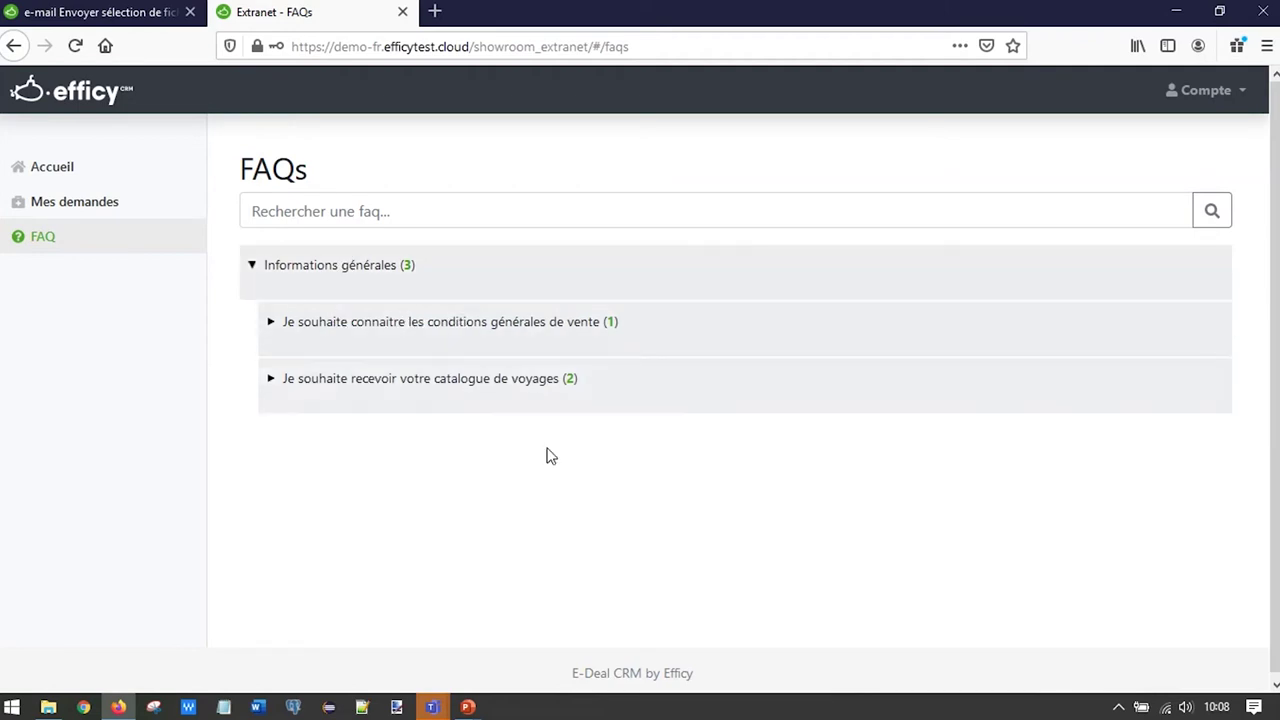
left_click(272, 382)
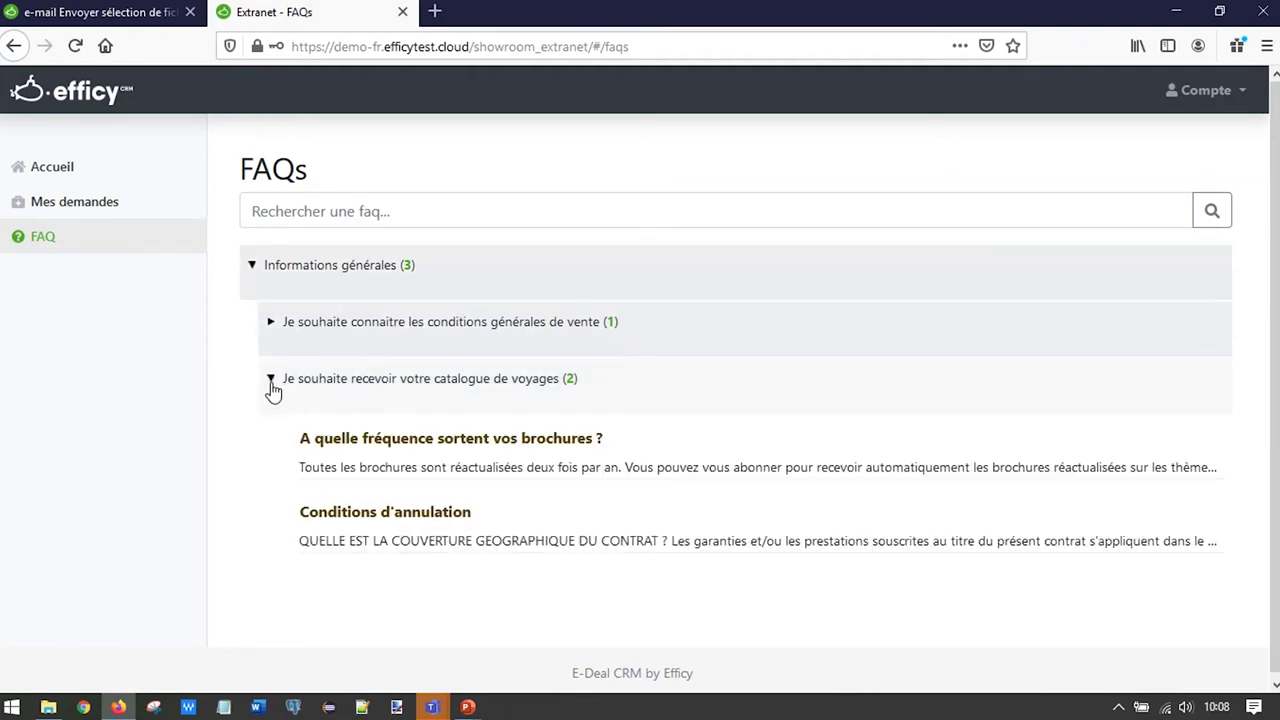
left_click(412, 521)
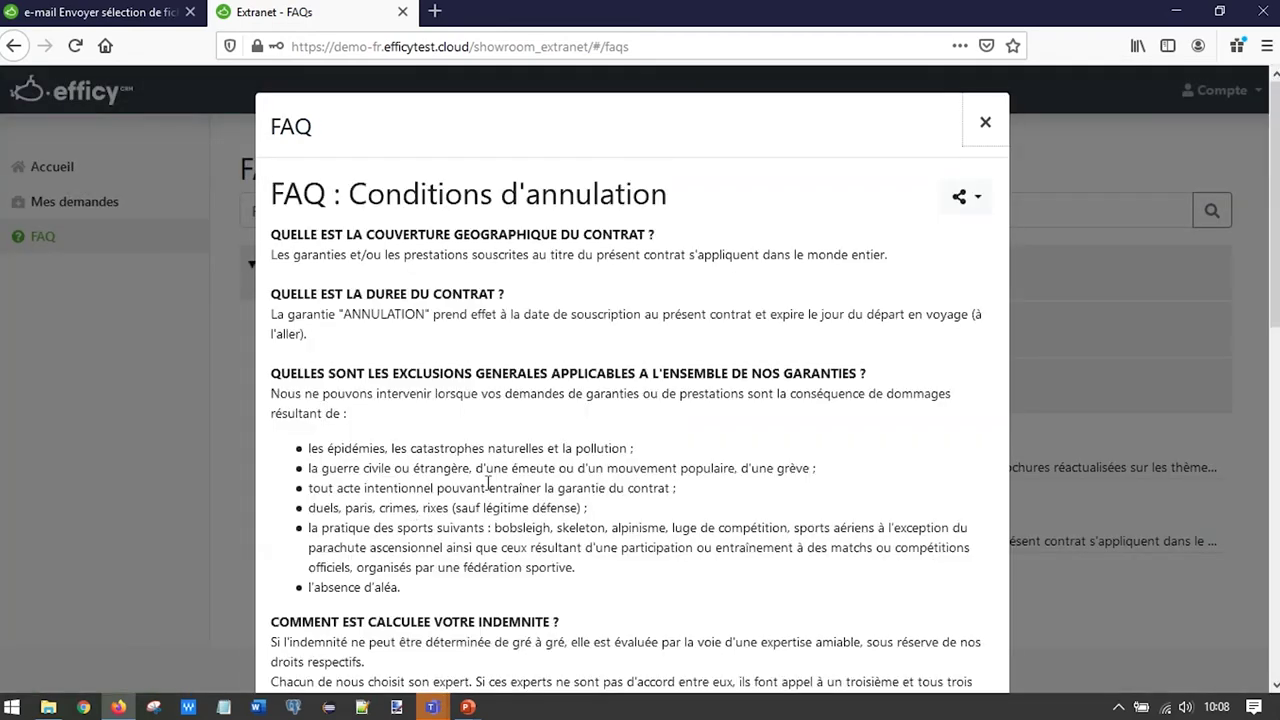
scroll(492, 320, "down", 10)
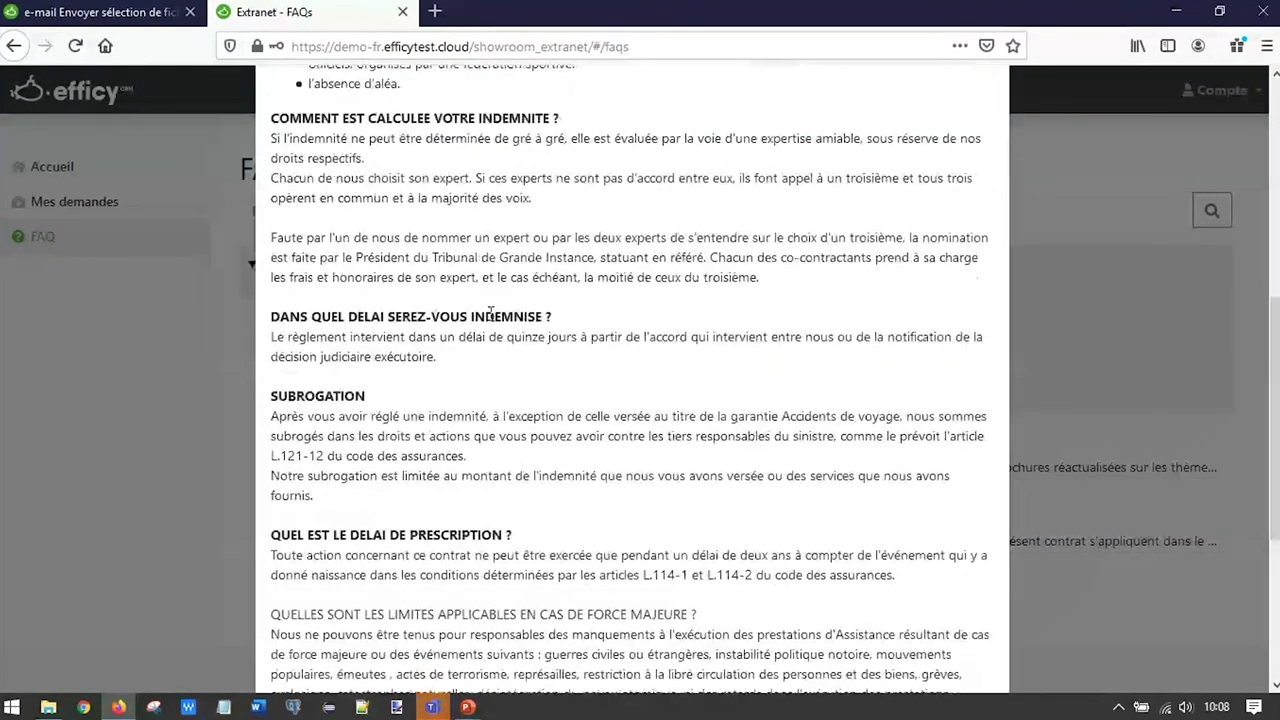
scroll(493, 312, "up", 10)
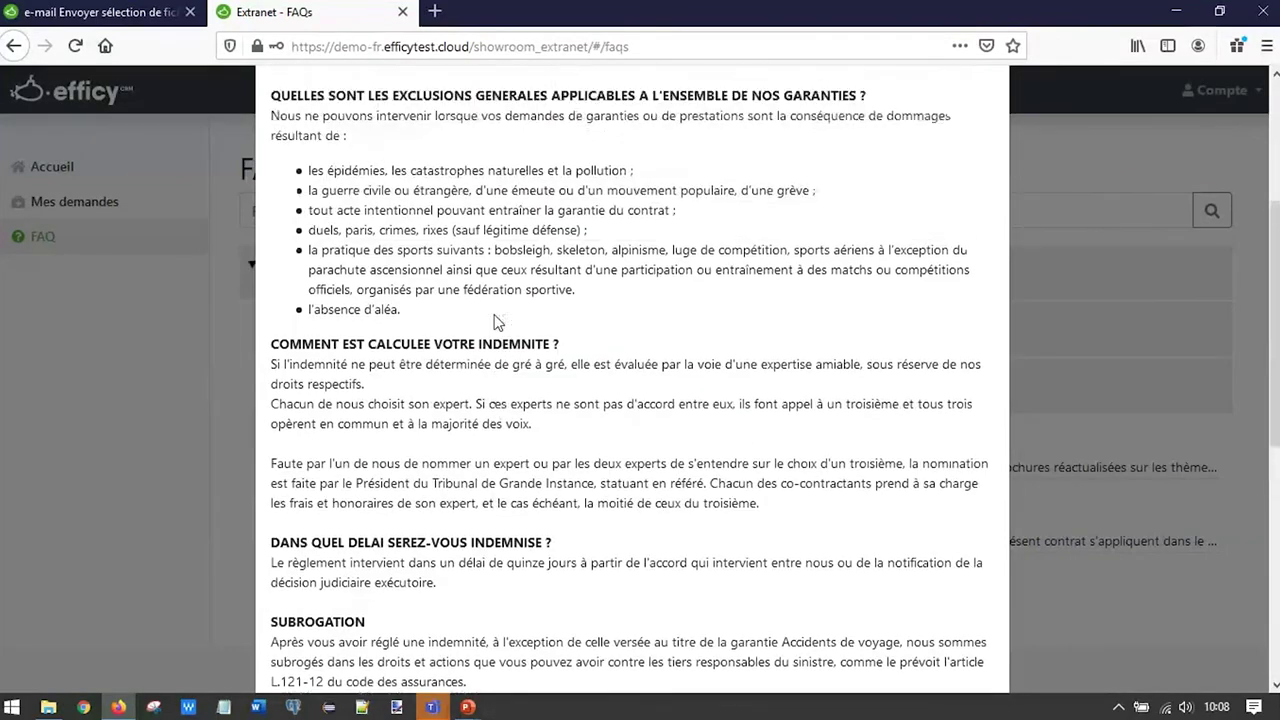
scroll(493, 320, "up", 1)
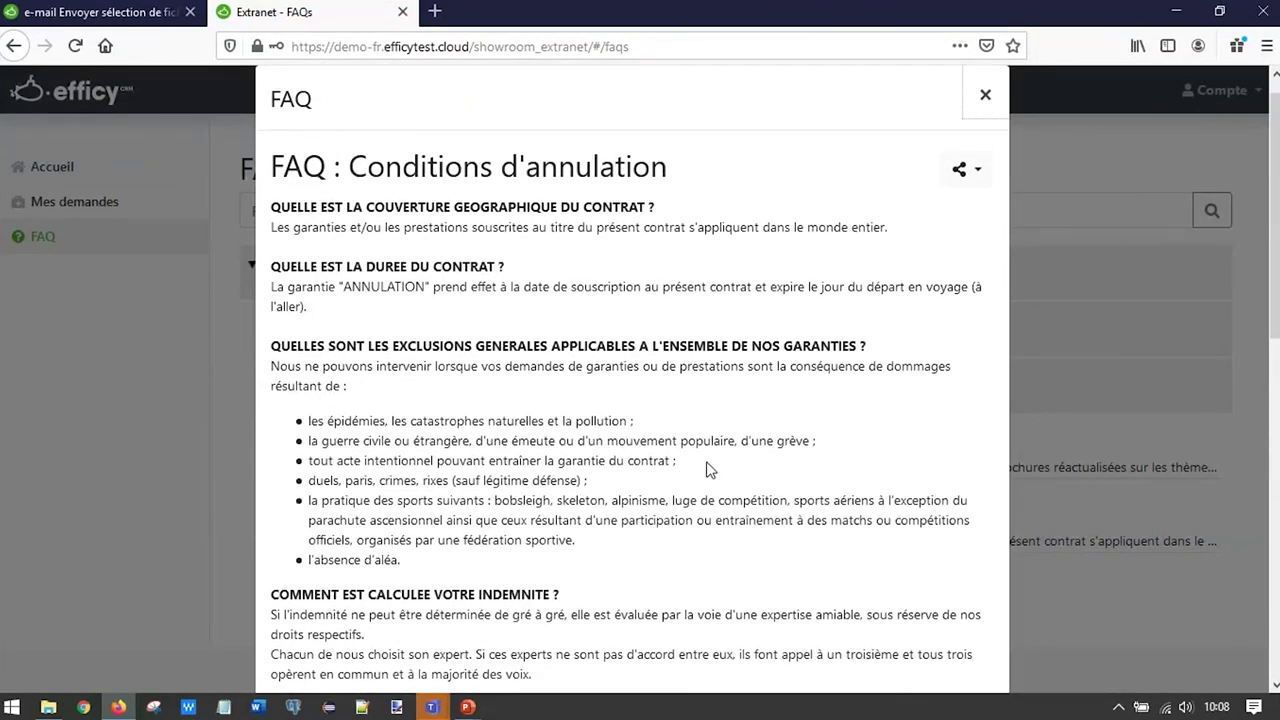
left_click(986, 97)
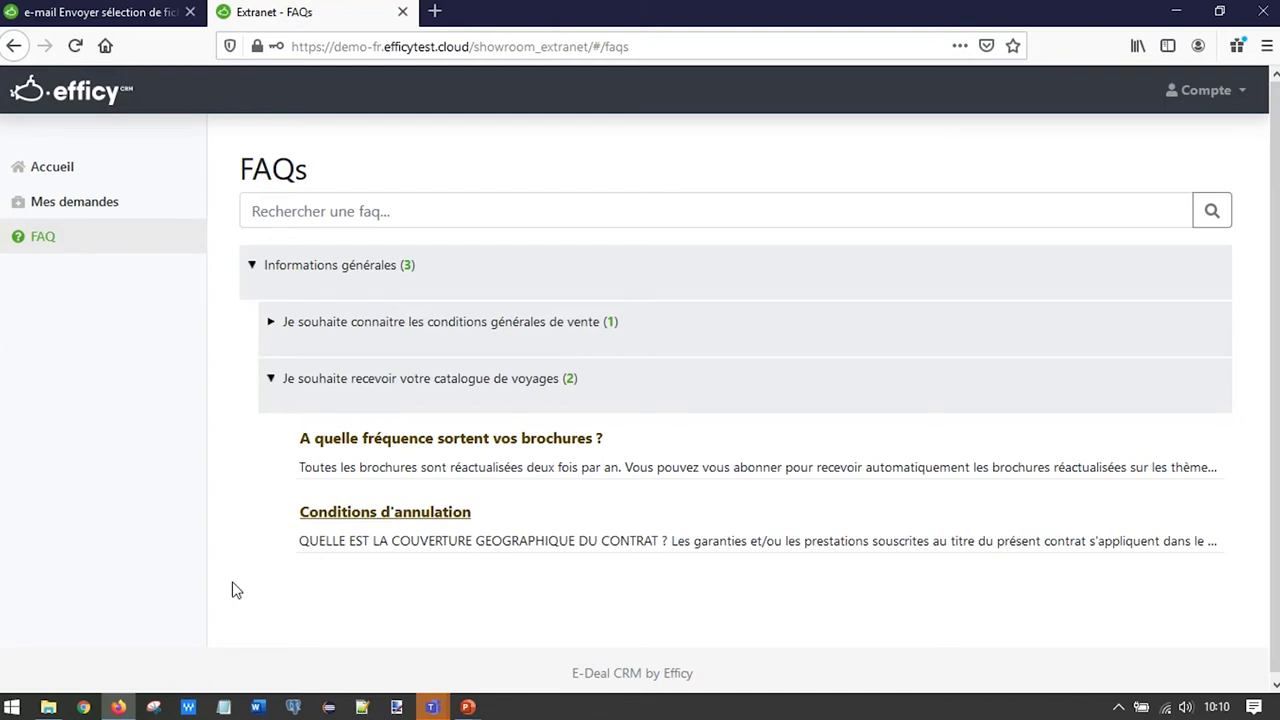
Step: Close the customer extranet and open the CRM's Knowledge Base module
left_click(403, 12)
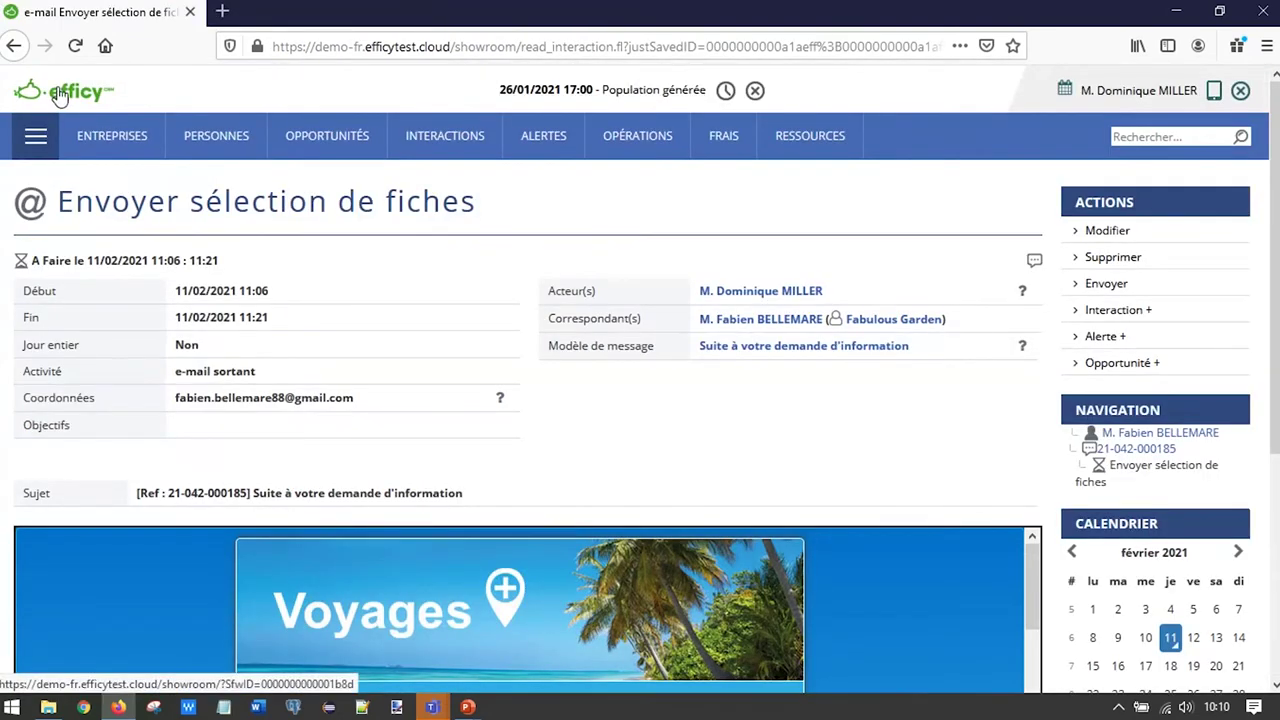
left_click(47, 150)
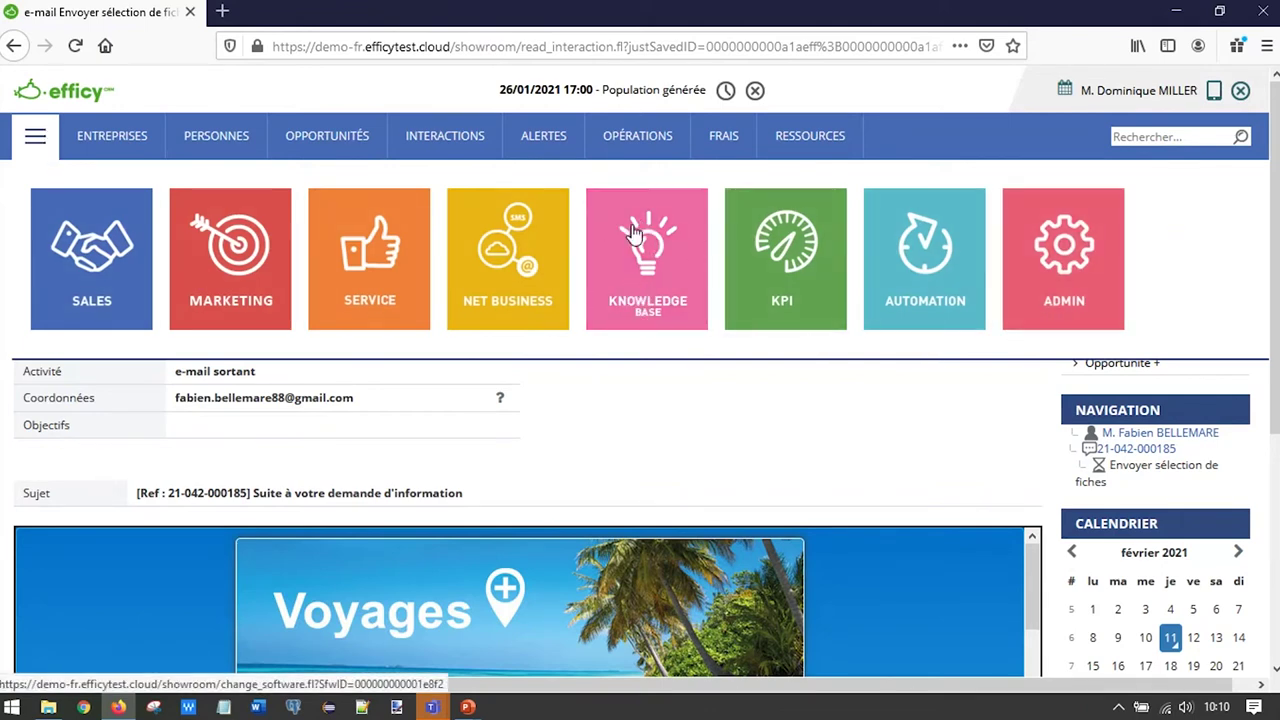
left_click(648, 258)
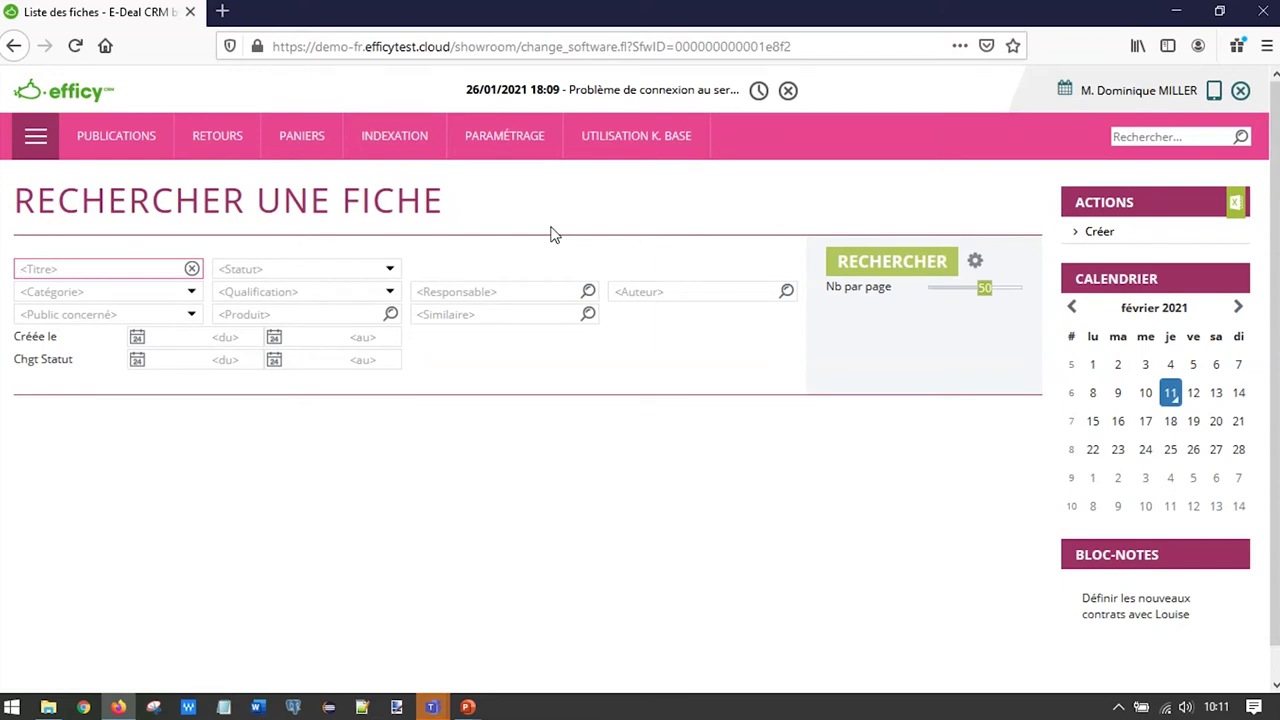
Step: Go to the home page and display its K. Base dashboard, comparing it with the Commercial dashboard
left_click(50, 95)
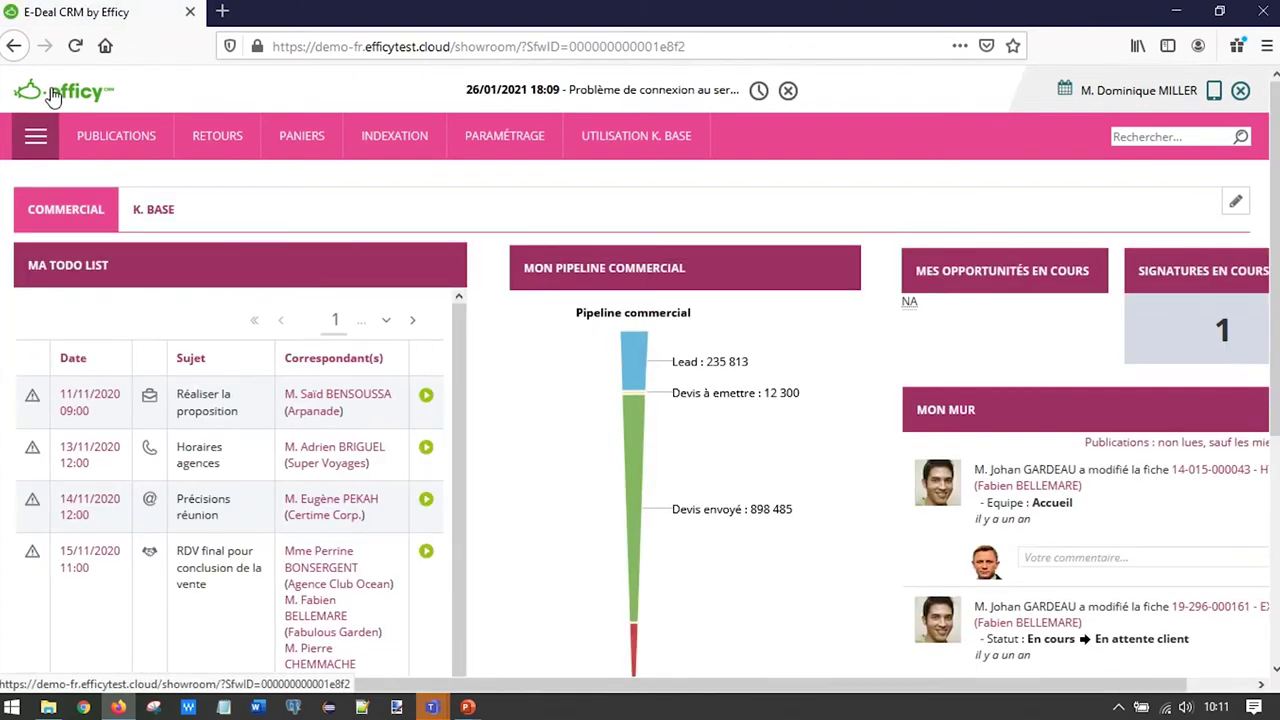
left_click(155, 210)
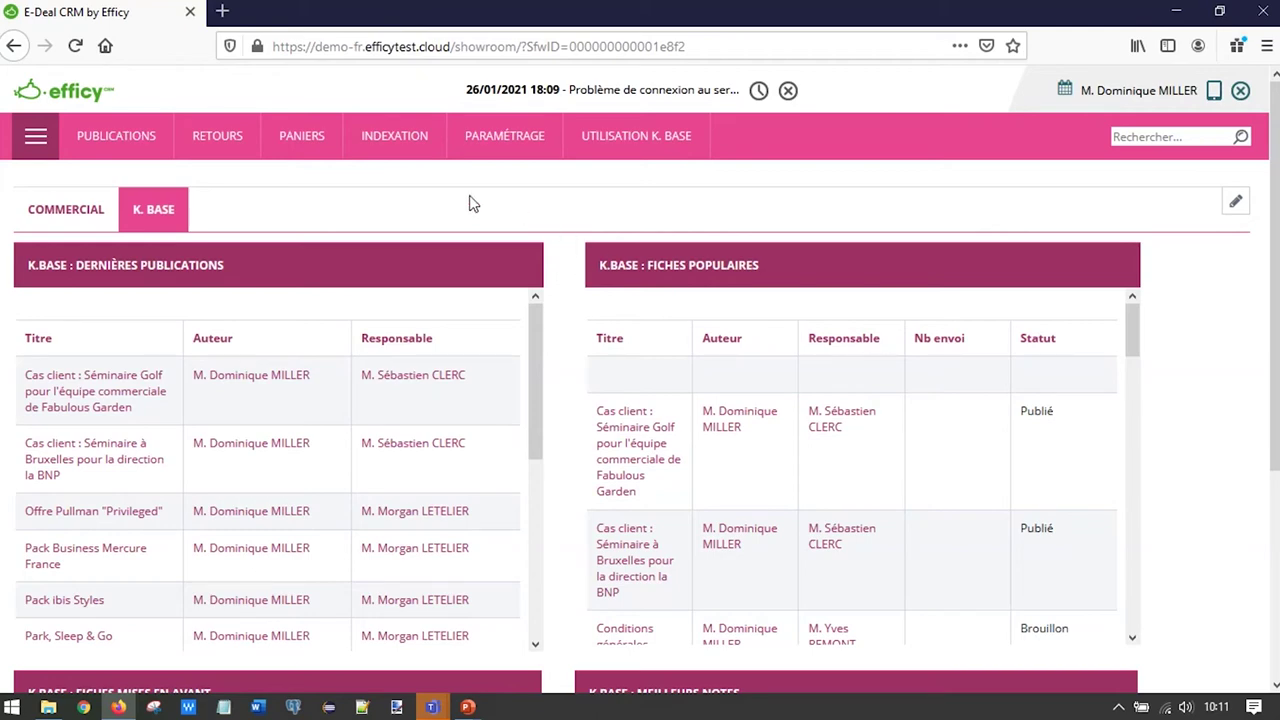
left_click(65, 222)
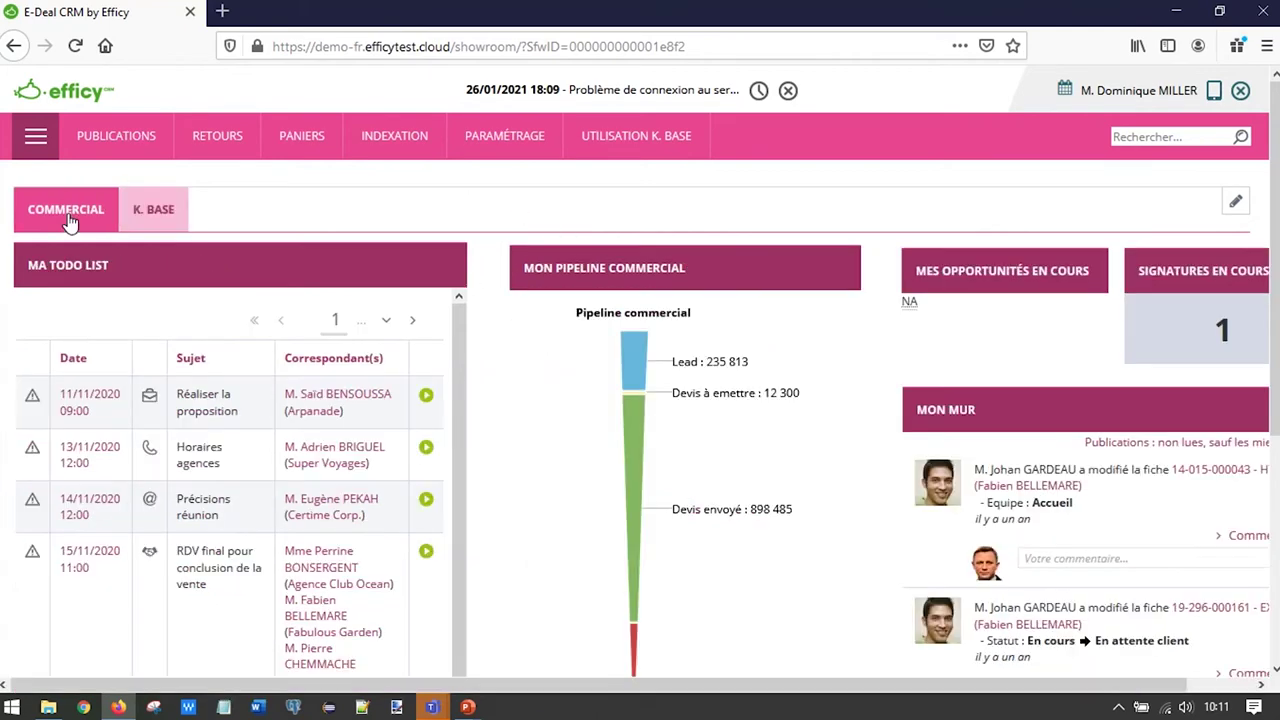
left_click(157, 221)
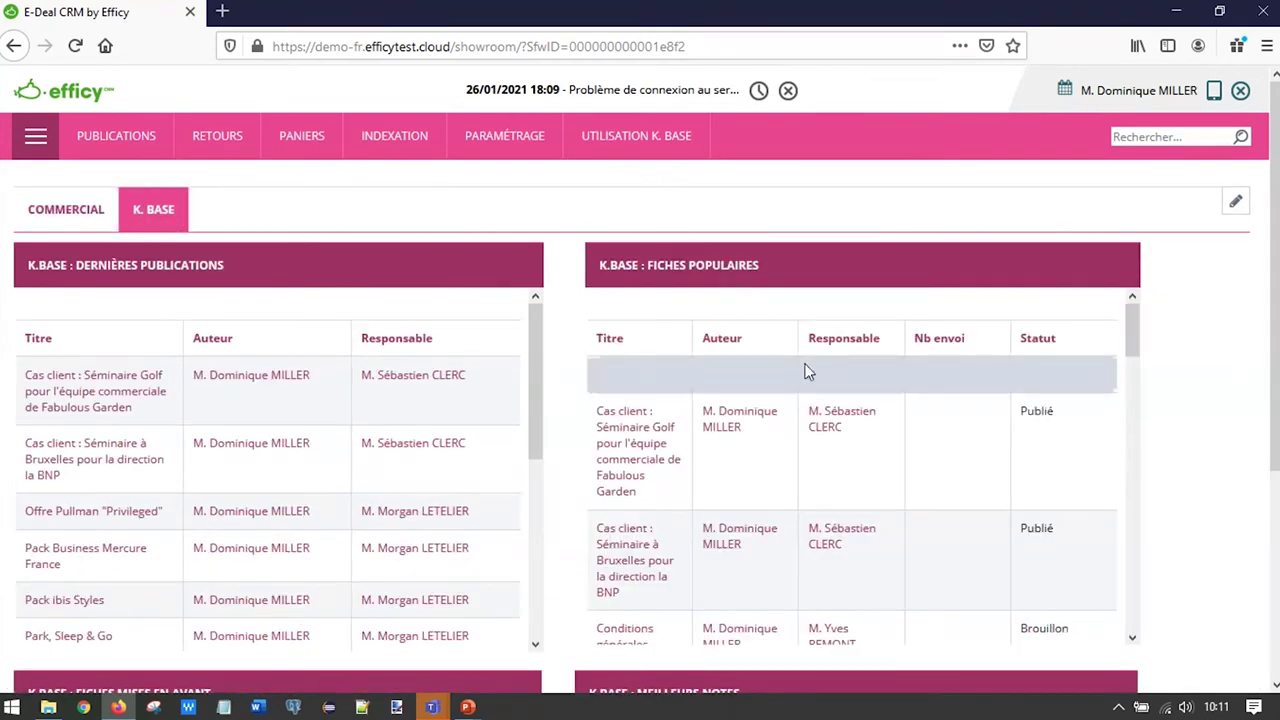
Step: Examine the latest publications, popular sheets and highlighted sheets on the K. Base dashboard
scroll(1214, 340, "down", 1)
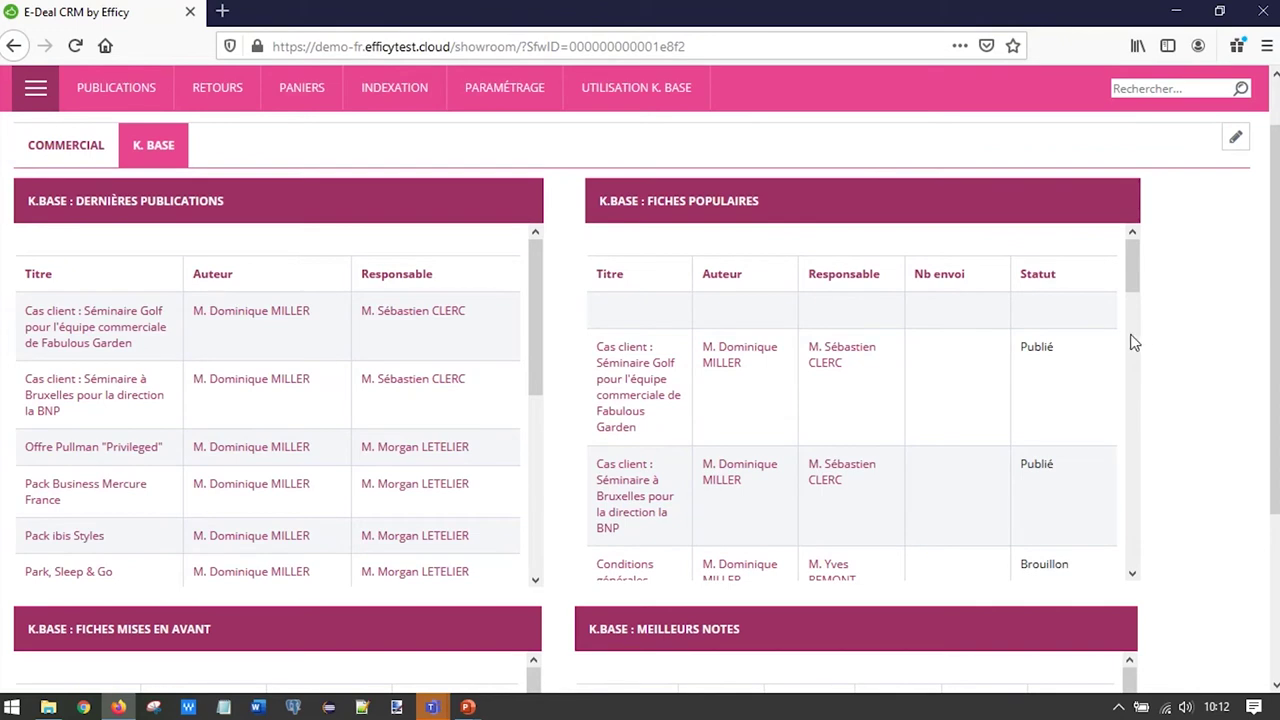
mouse_move(1131, 277)
left_mouse_down()
mouse_move(1130, 314)
mouse_move(1124, 289)
left_mouse_up()
scroll(1210, 330, "down", 1)
scroll(1210, 330, "down", 3)
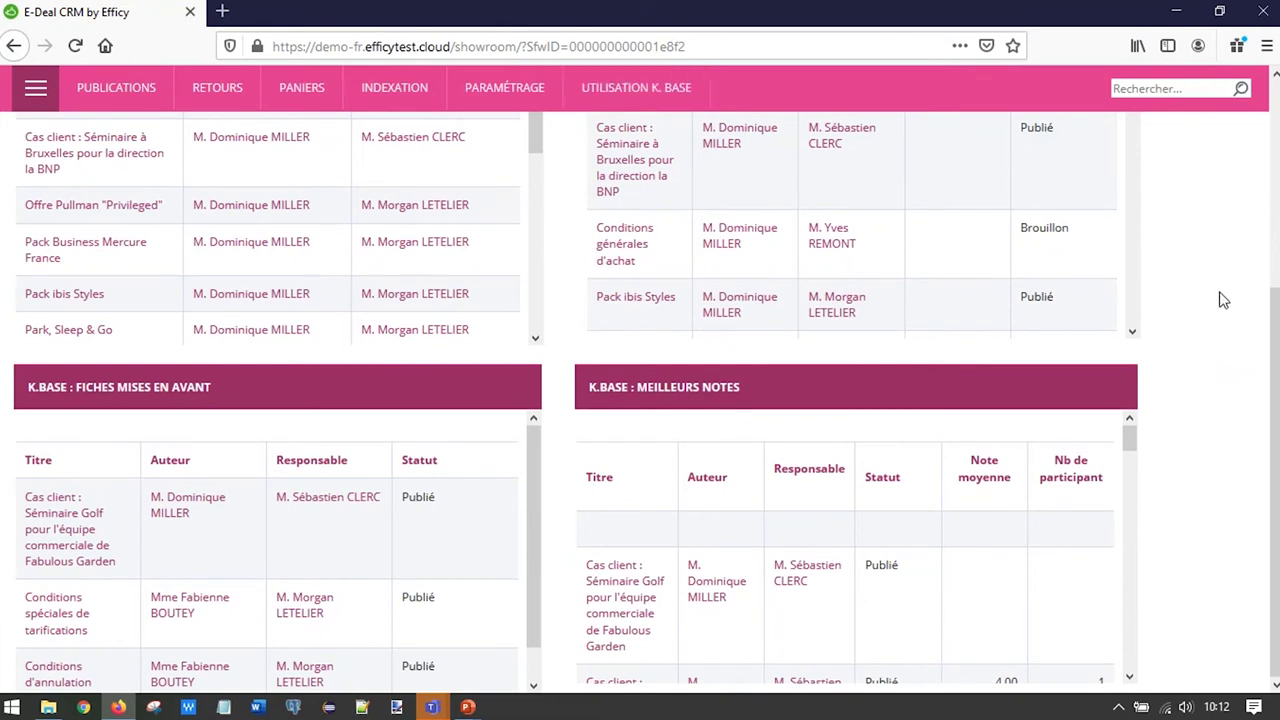
scroll(330, 541, "down", 1)
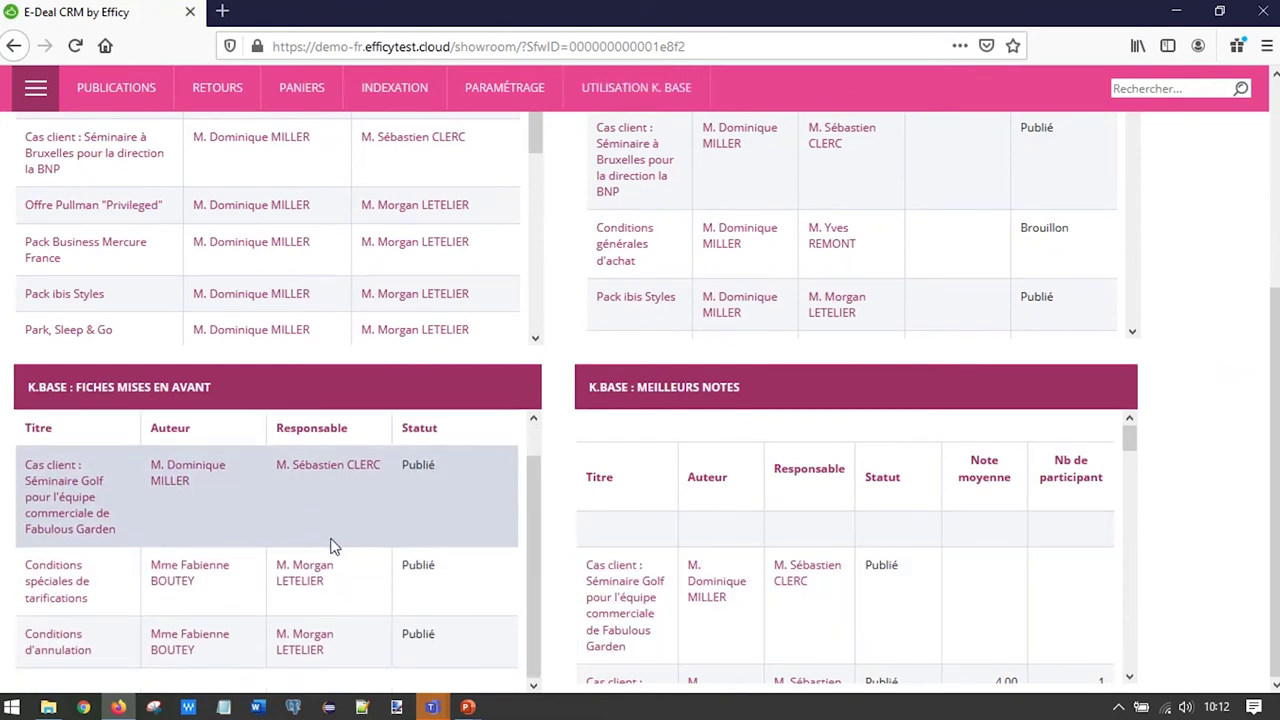
scroll(303, 595, "up", 1)
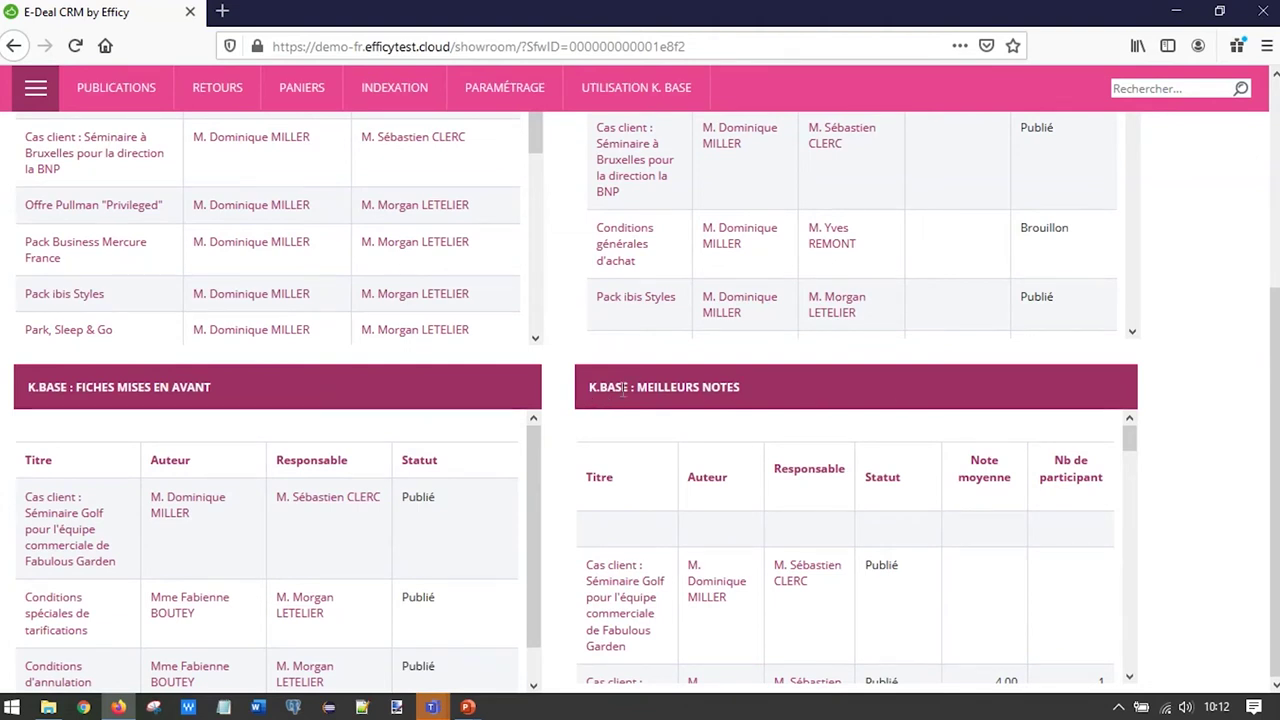
Step: Sort the "K.Base : Meilleurs notes" list by ascending average rating and look through the rated sheets
left_click(961, 491)
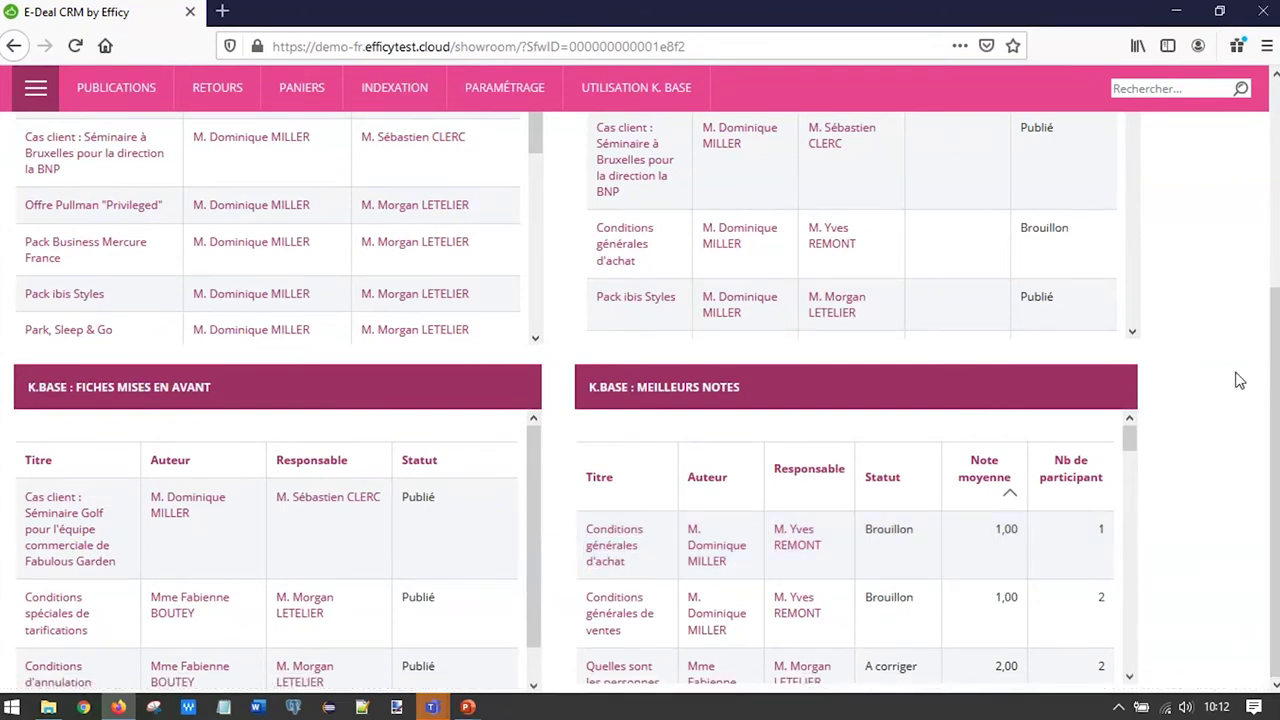
scroll(1234, 380, "up", 1)
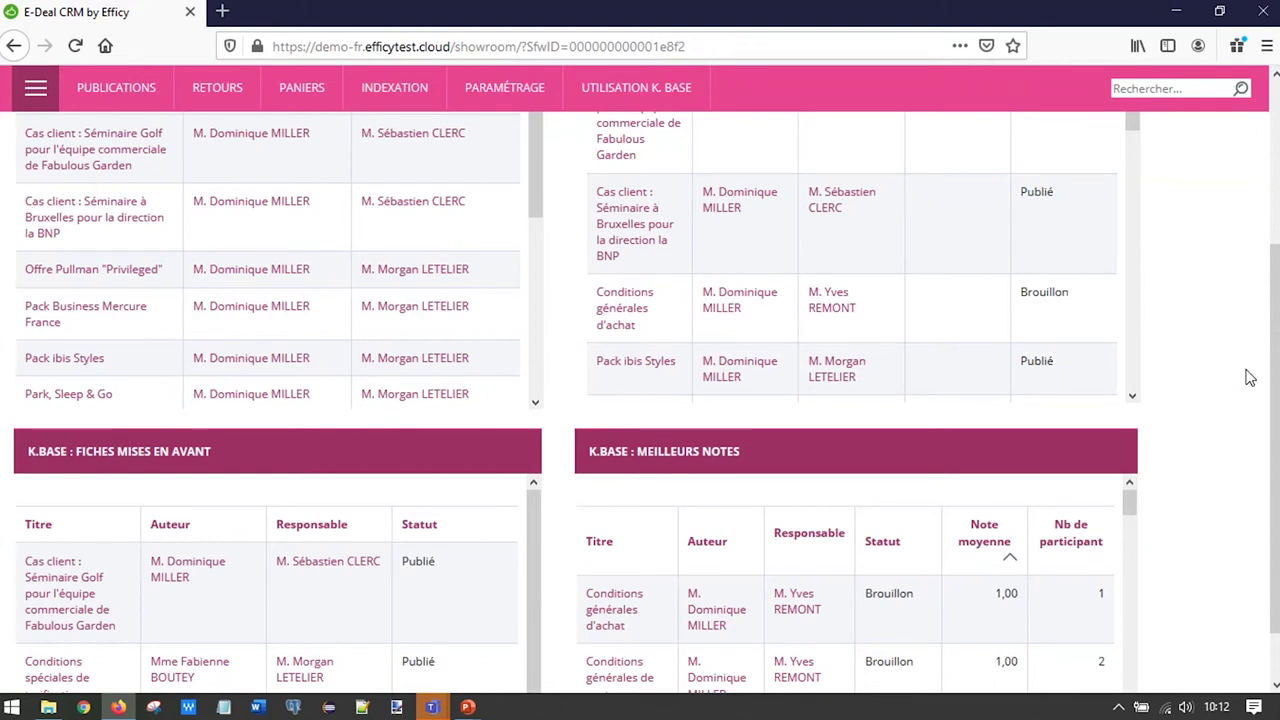
scroll(1250, 377, "down", 1)
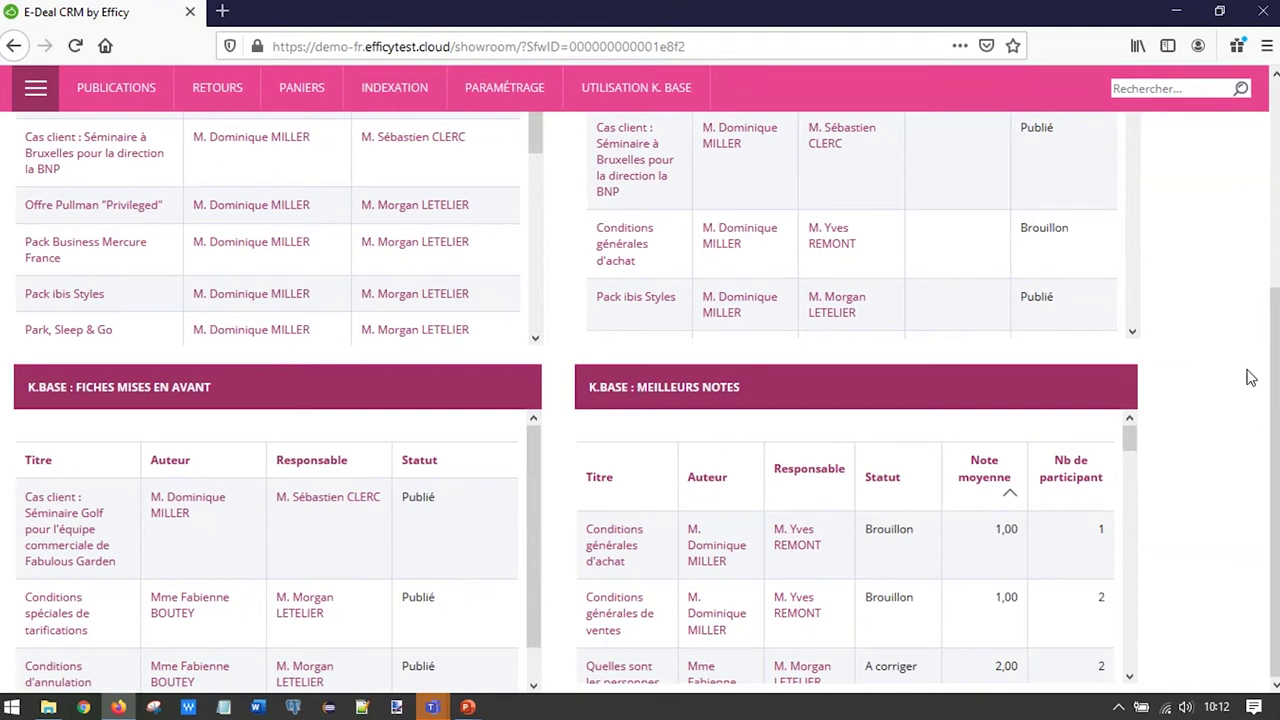
left_click(990, 485)
scroll(955, 540, "down", 3)
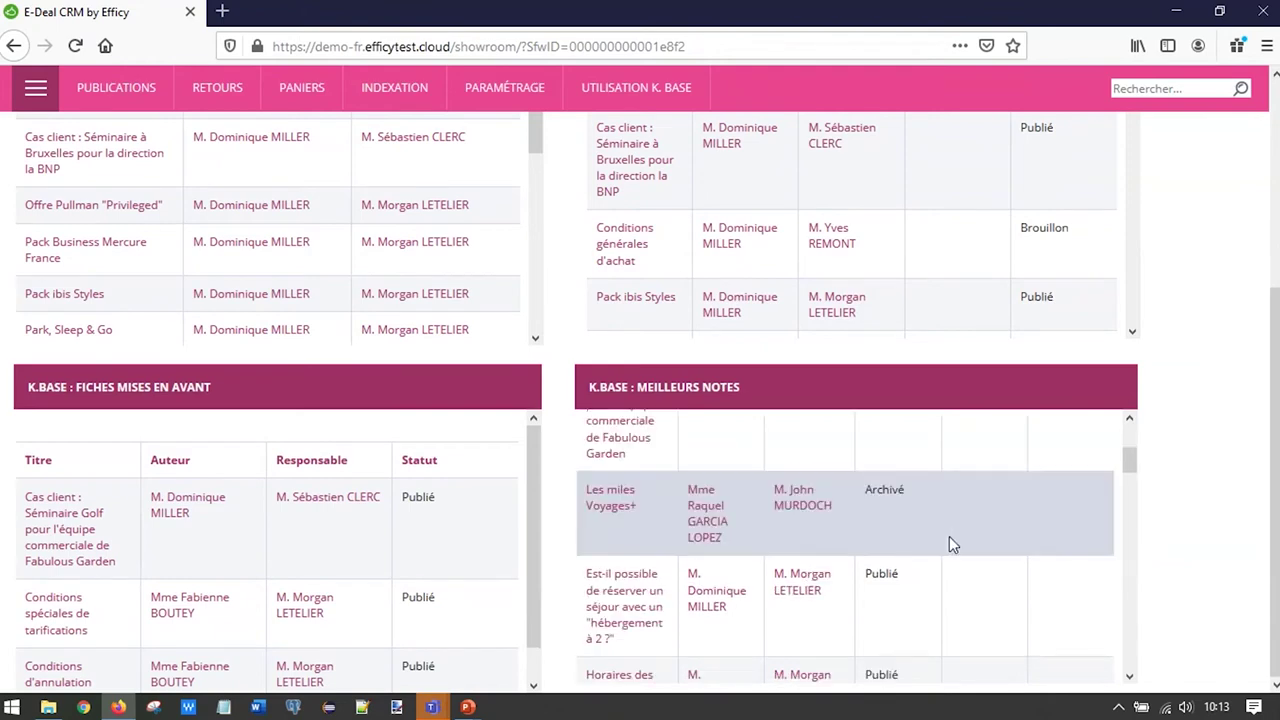
scroll(969, 562, "up", 5)
left_click(987, 483)
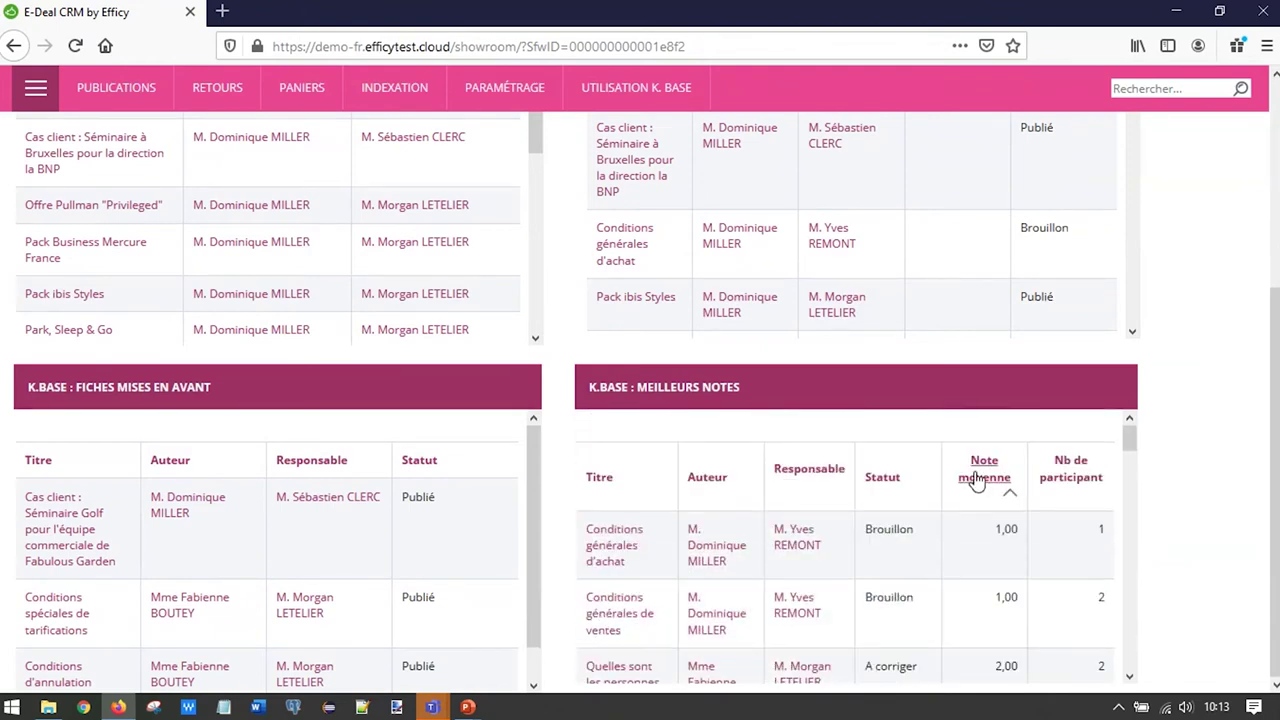
scroll(985, 510, "down", 10)
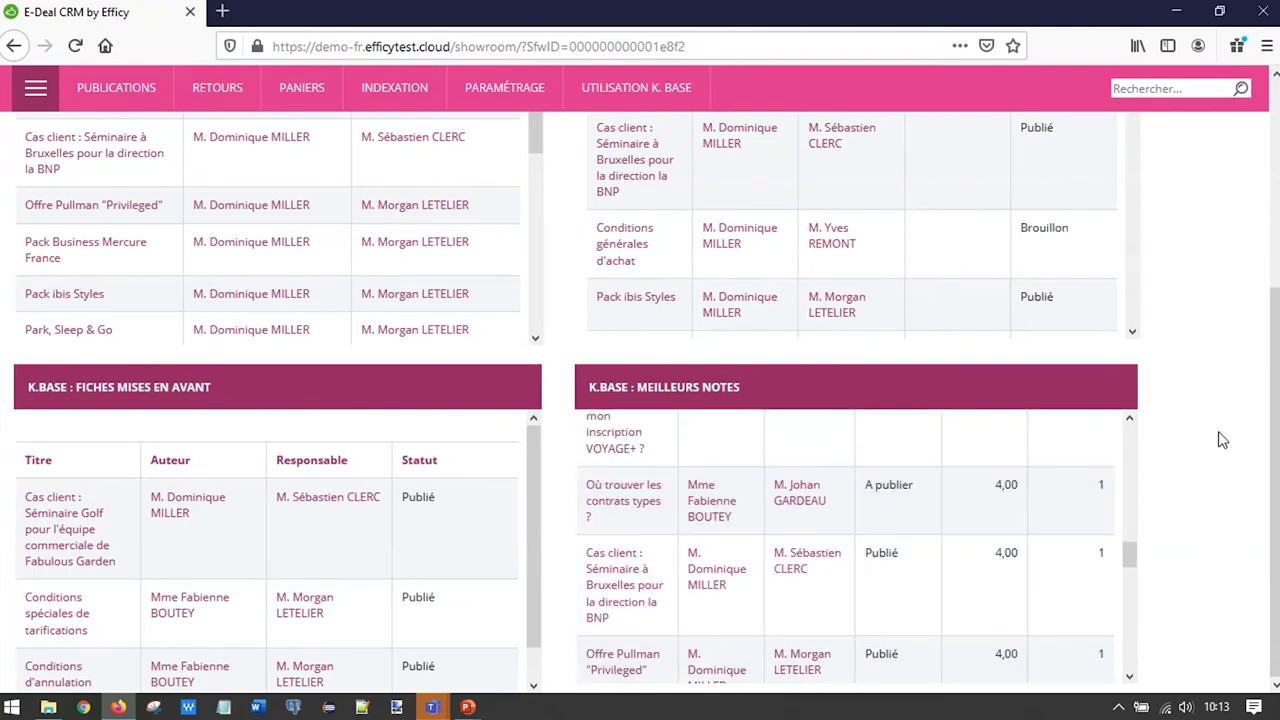
Step: Search the knowledge base for its lowest-rated sheets without any filter criteria
scroll(1226, 412, "up", 1)
scroll(1226, 400, "up", 5)
left_click(215, 138)
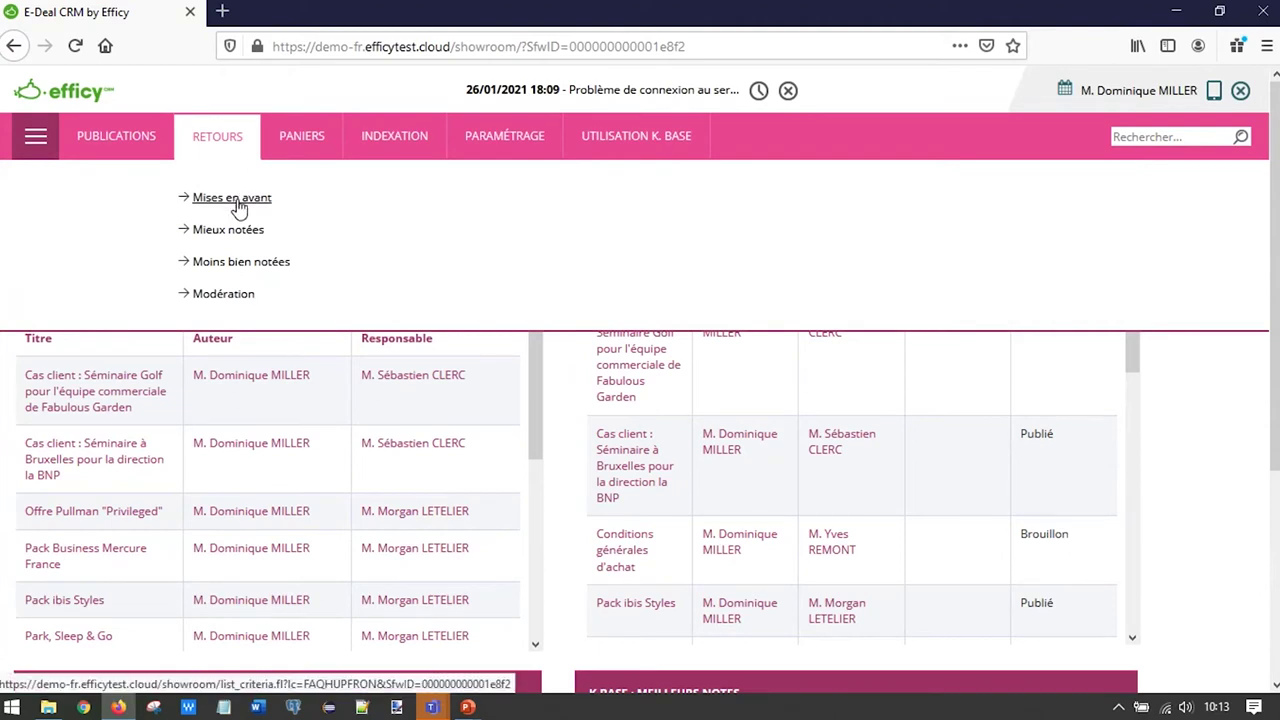
left_click(230, 266)
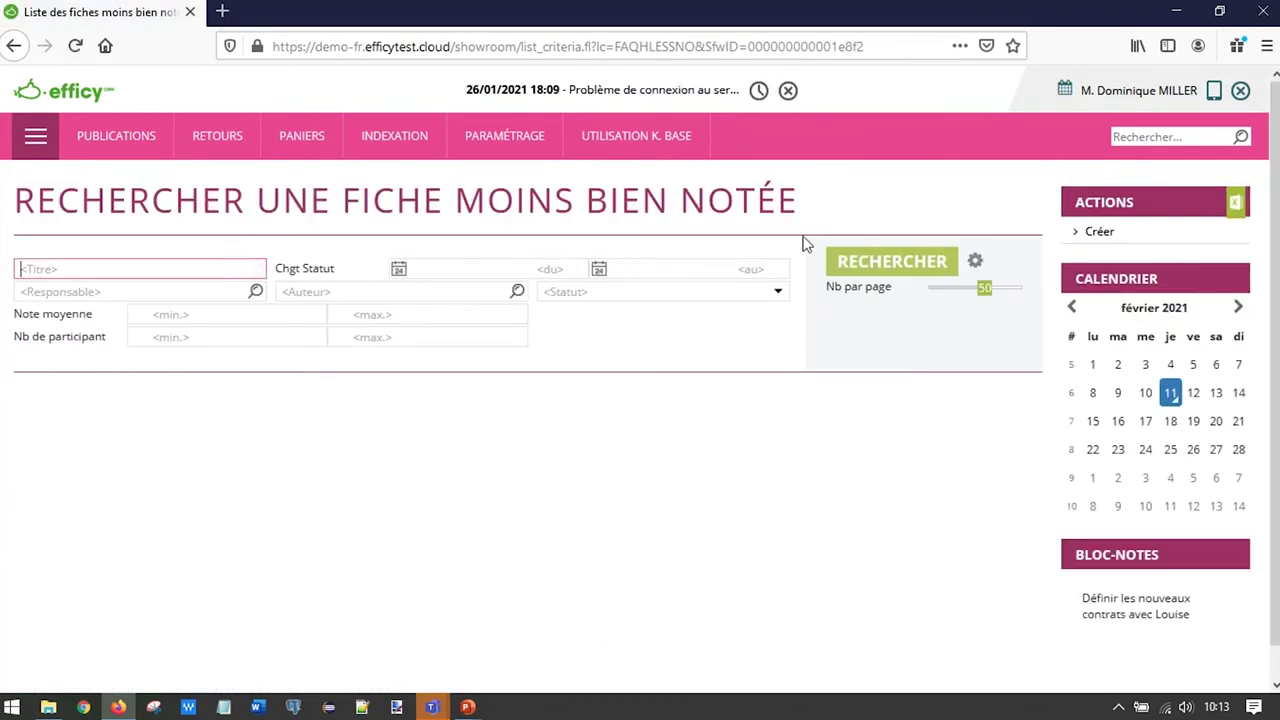
left_click(866, 264)
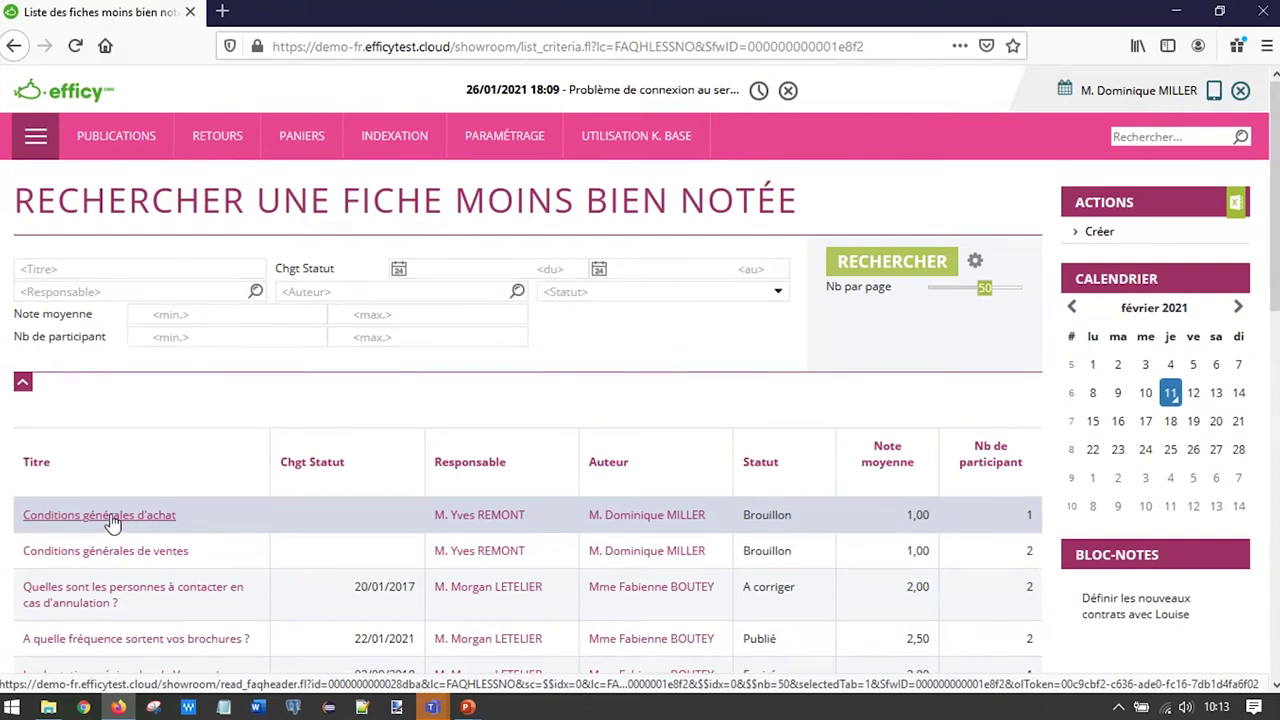
Step: Open the "Conditions générales d'achat" sheet from the results and put it into edit mode at its French content
left_click(113, 516)
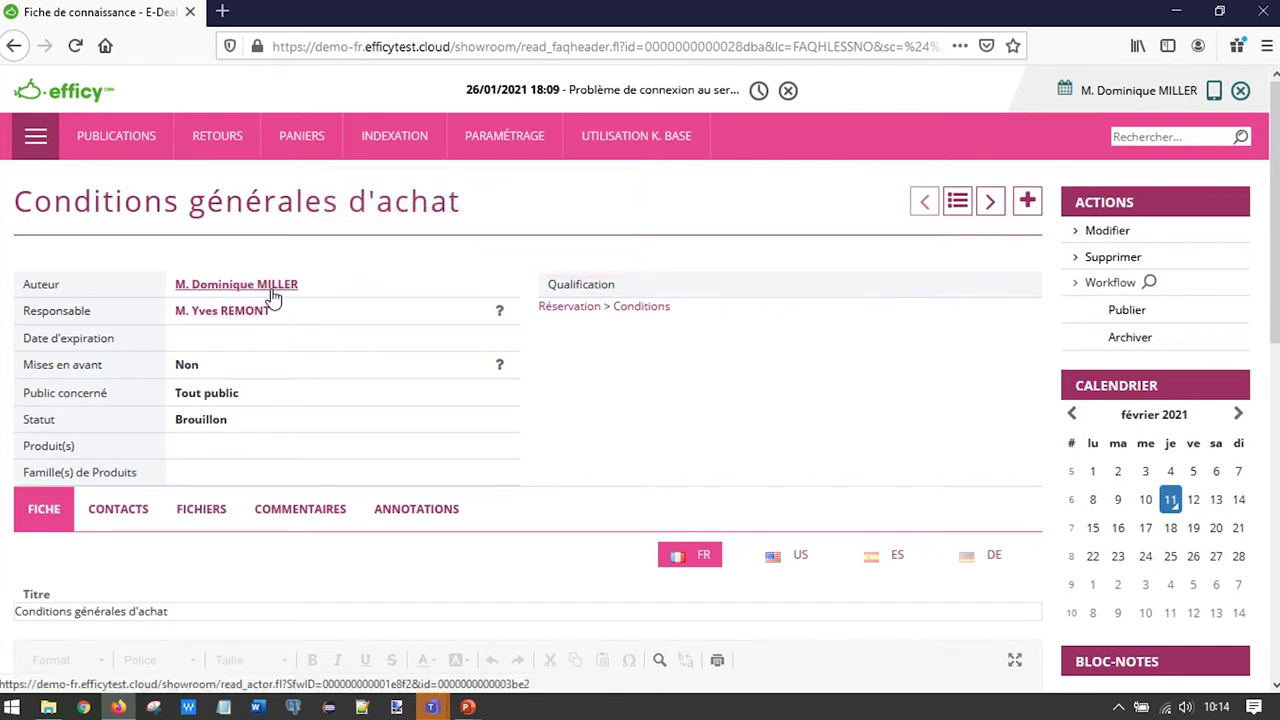
mouse_move(282, 292)
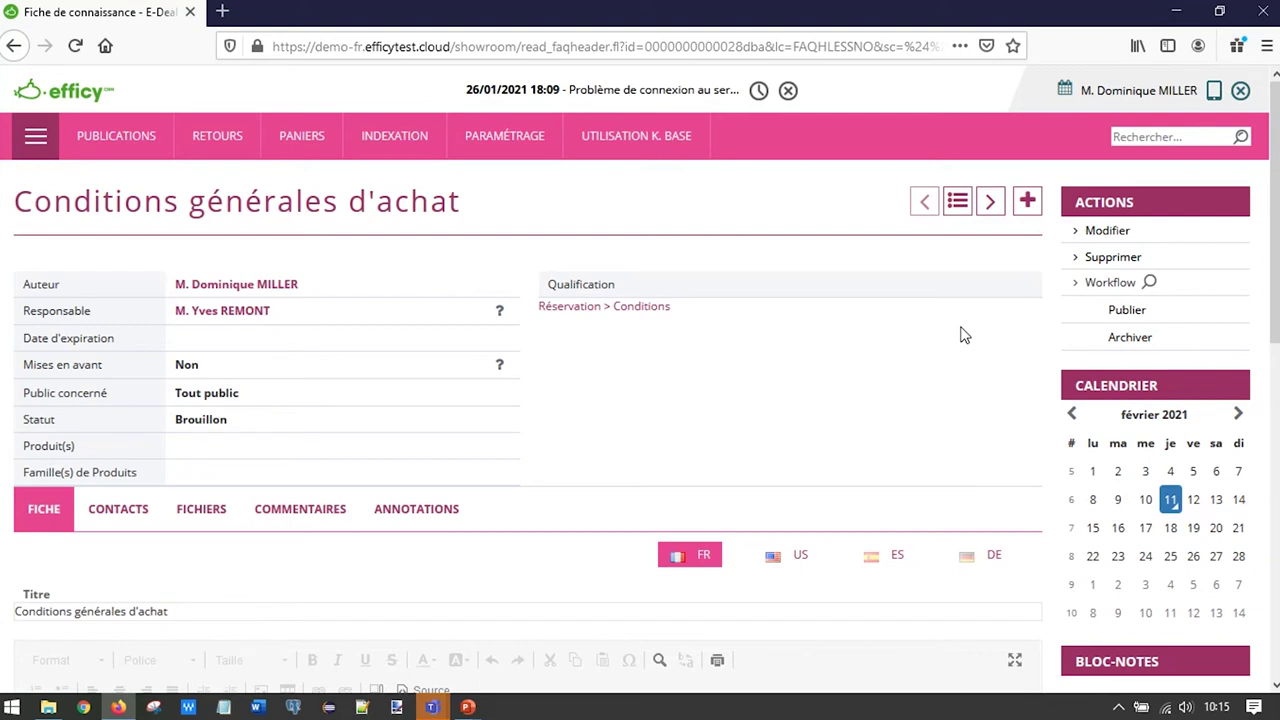
left_click(1110, 238)
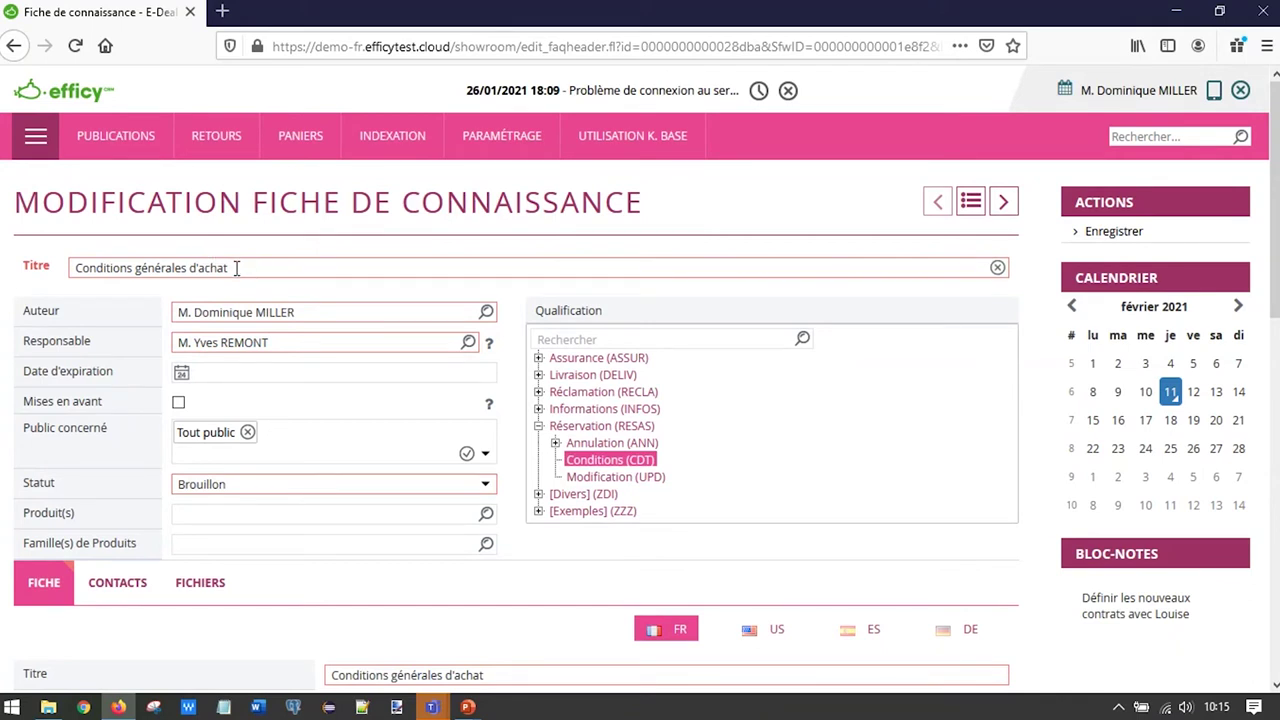
scroll(454, 640, "down", 3)
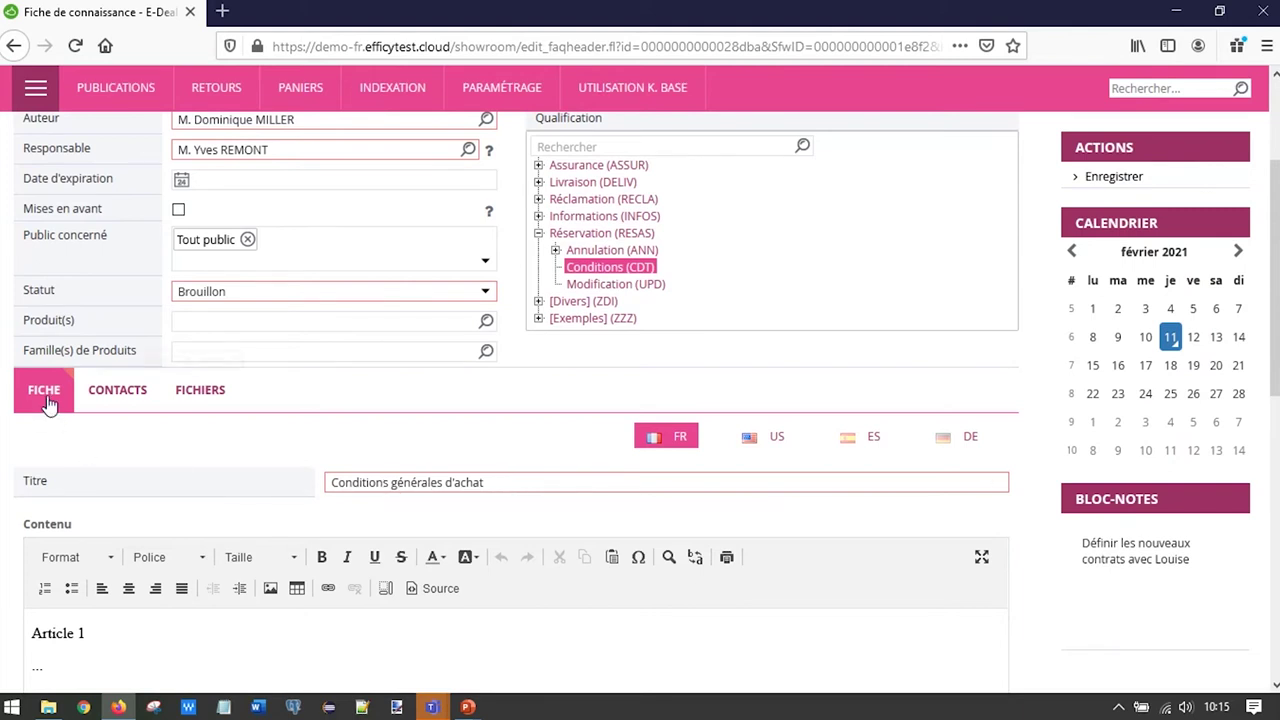
scroll(110, 435, "down", 1)
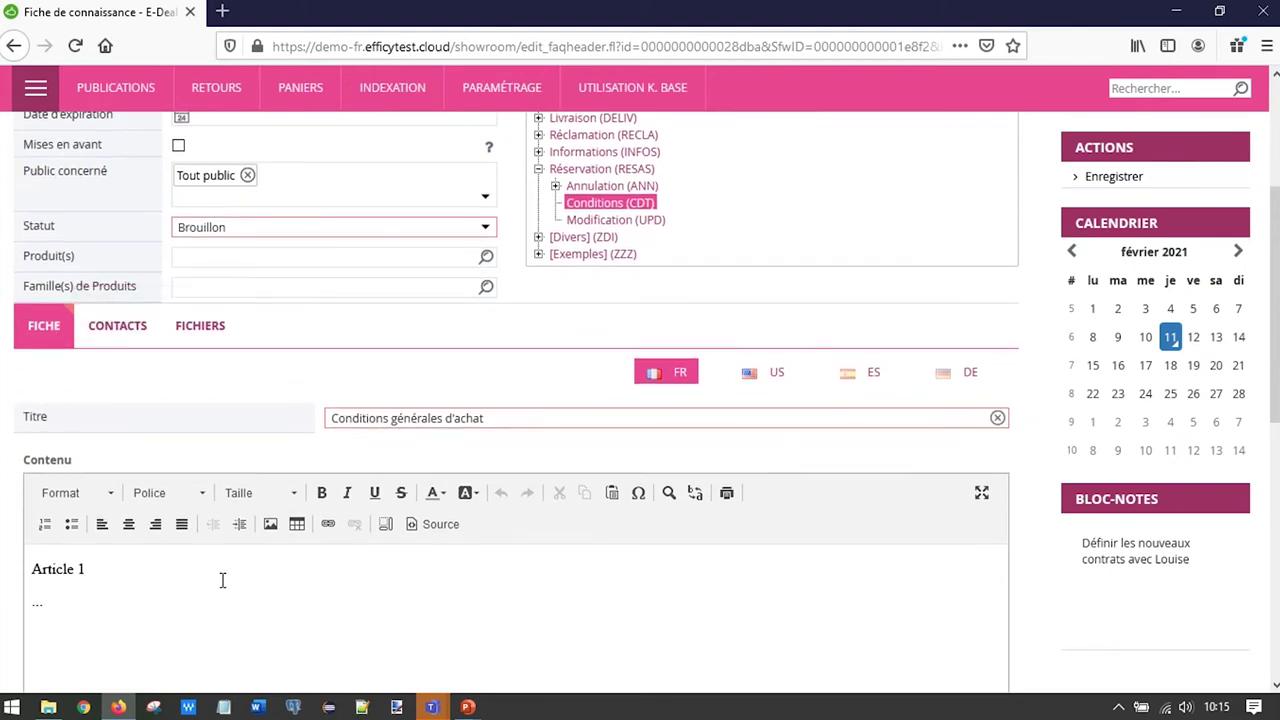
scroll(222, 580, "down", 2)
Step: Add the line "le descriptif" under "Article 1" in the French content and view its HTML source
left_click(114, 445)
key("Return")
type("le descriptif")
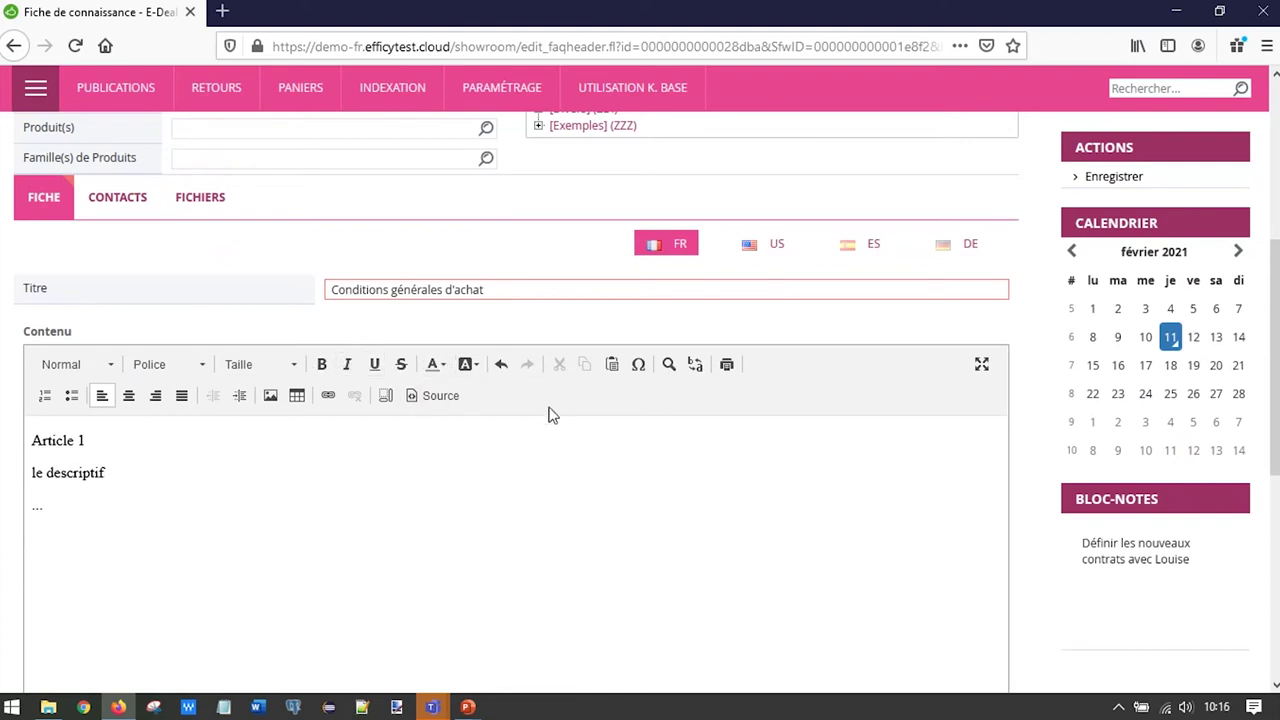
left_click(436, 404)
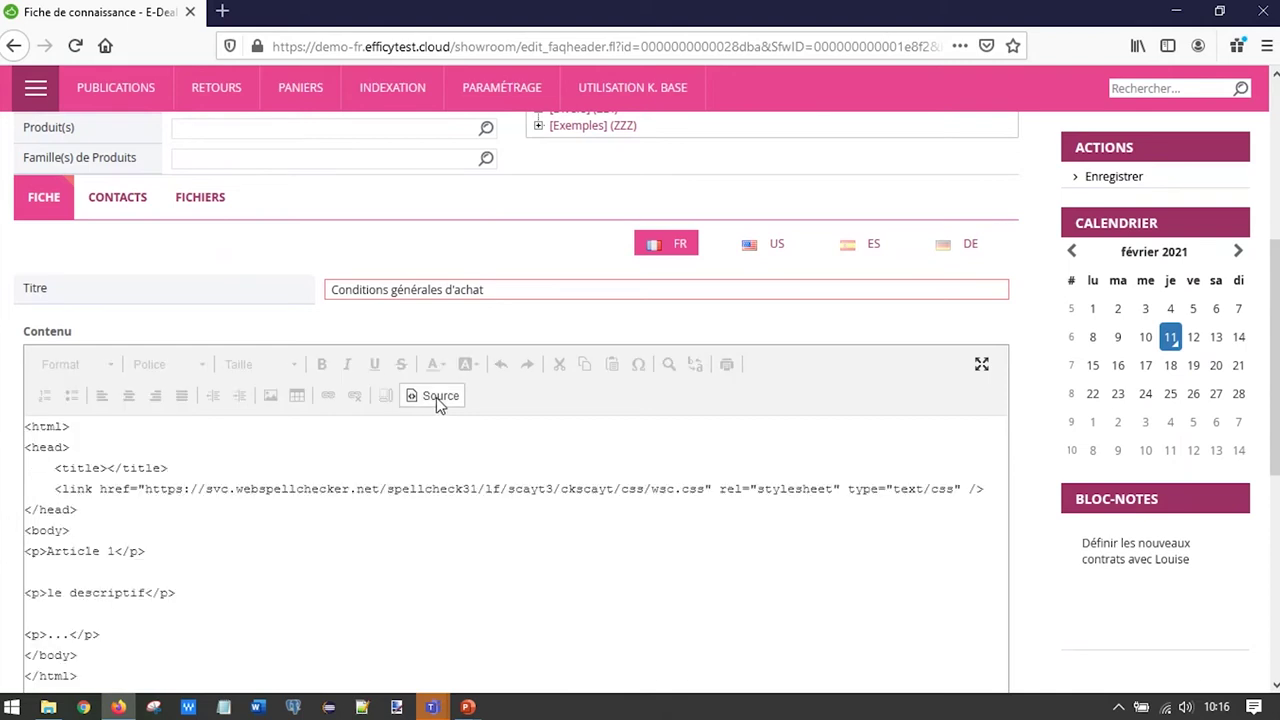
left_click(435, 399)
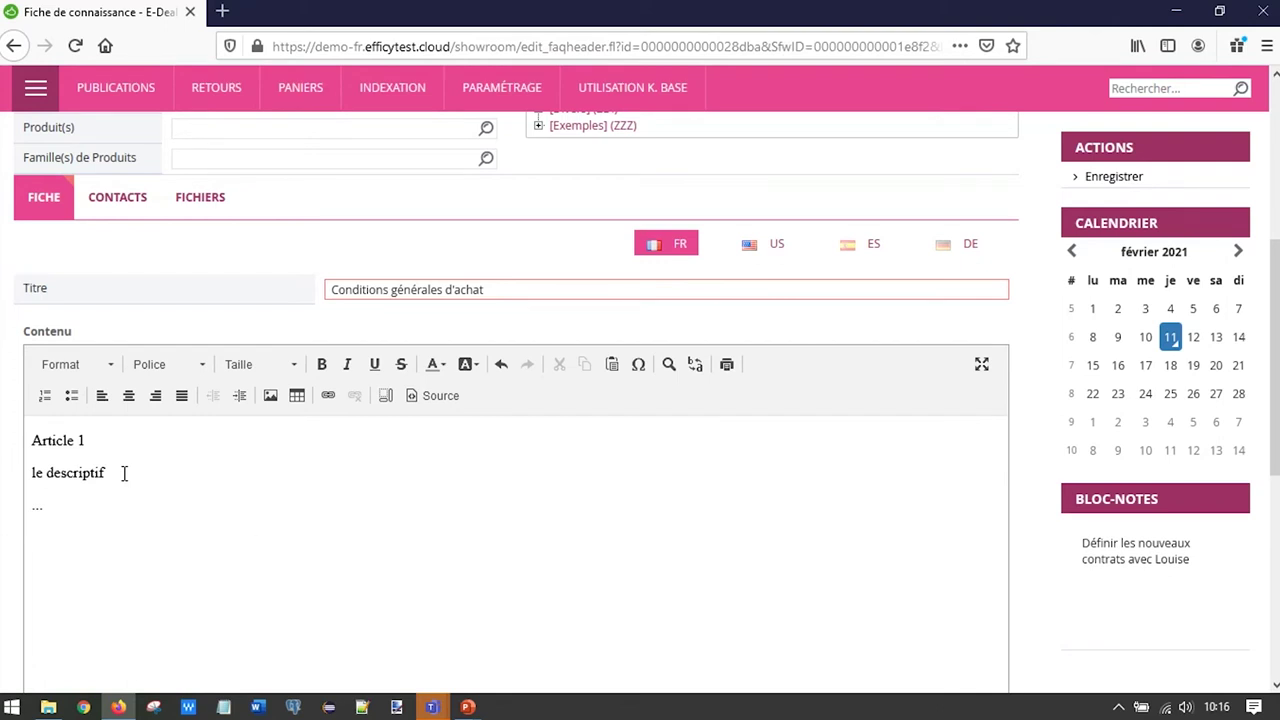
Step: Make the word "Article" bold in the content's first line and check the formatting in the HTML source
left_click(59, 440)
double_click(59, 440)
left_click(321, 364)
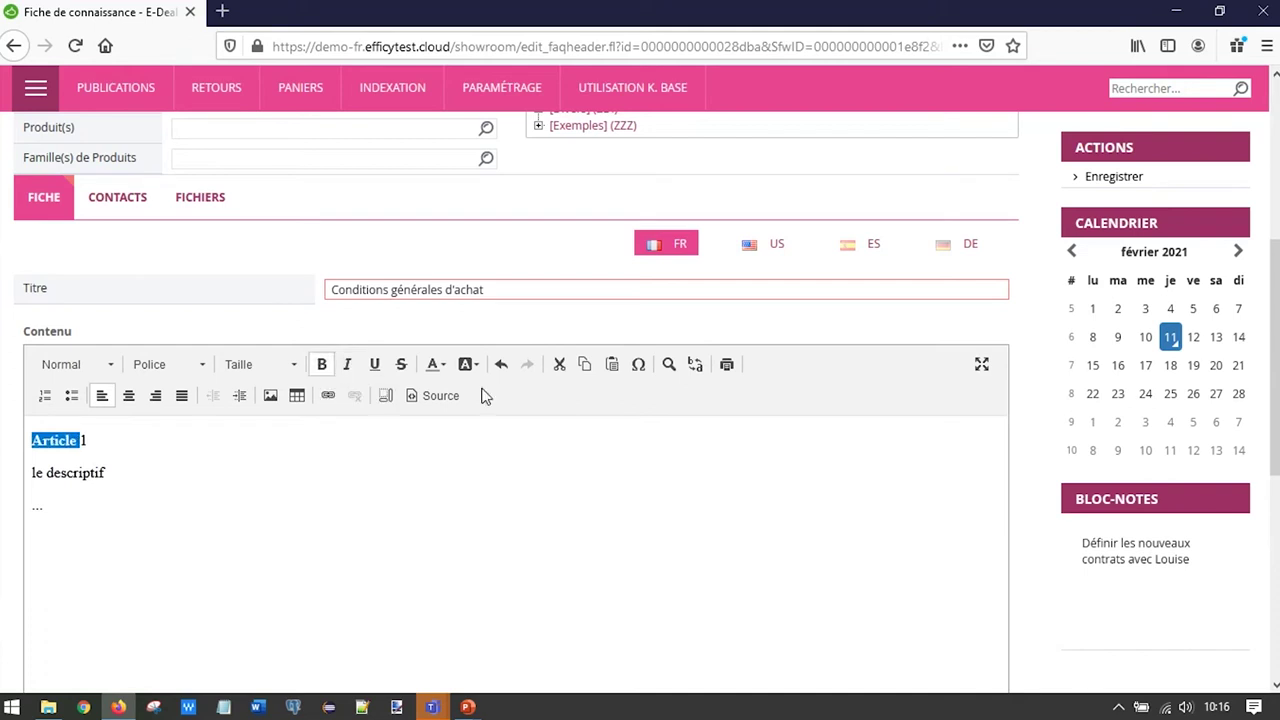
double_click(75, 472)
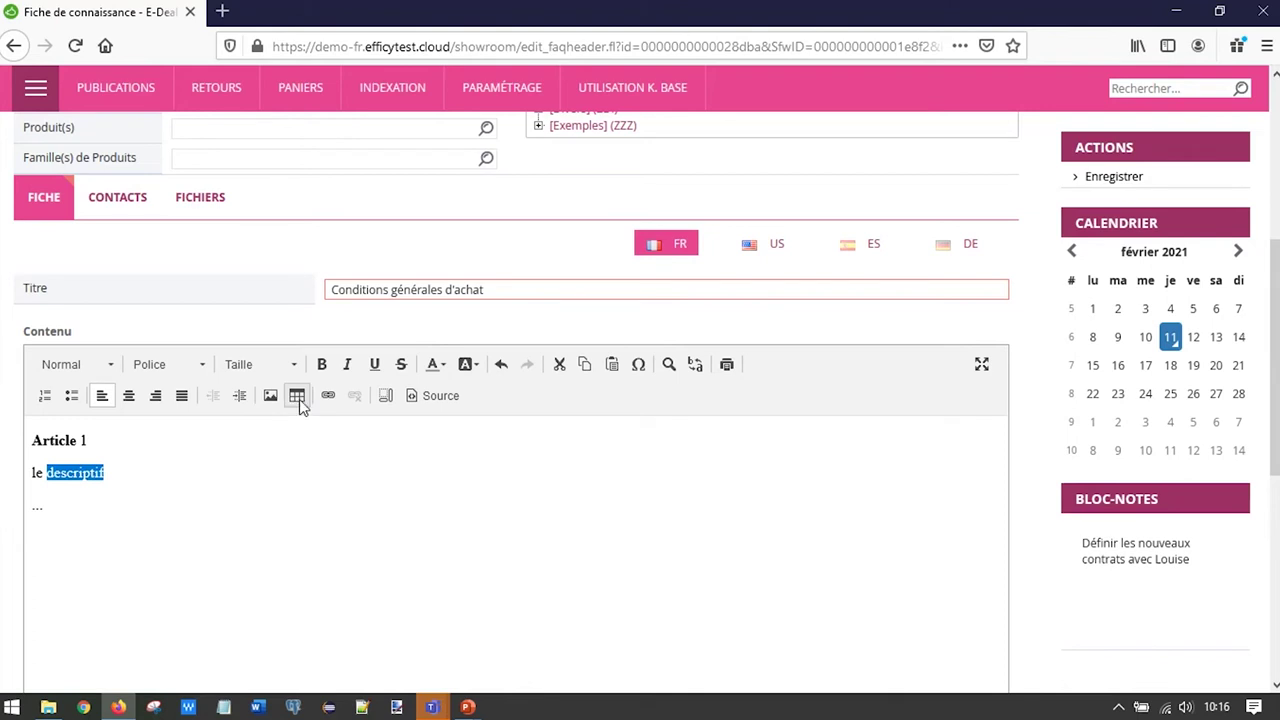
left_click(447, 400)
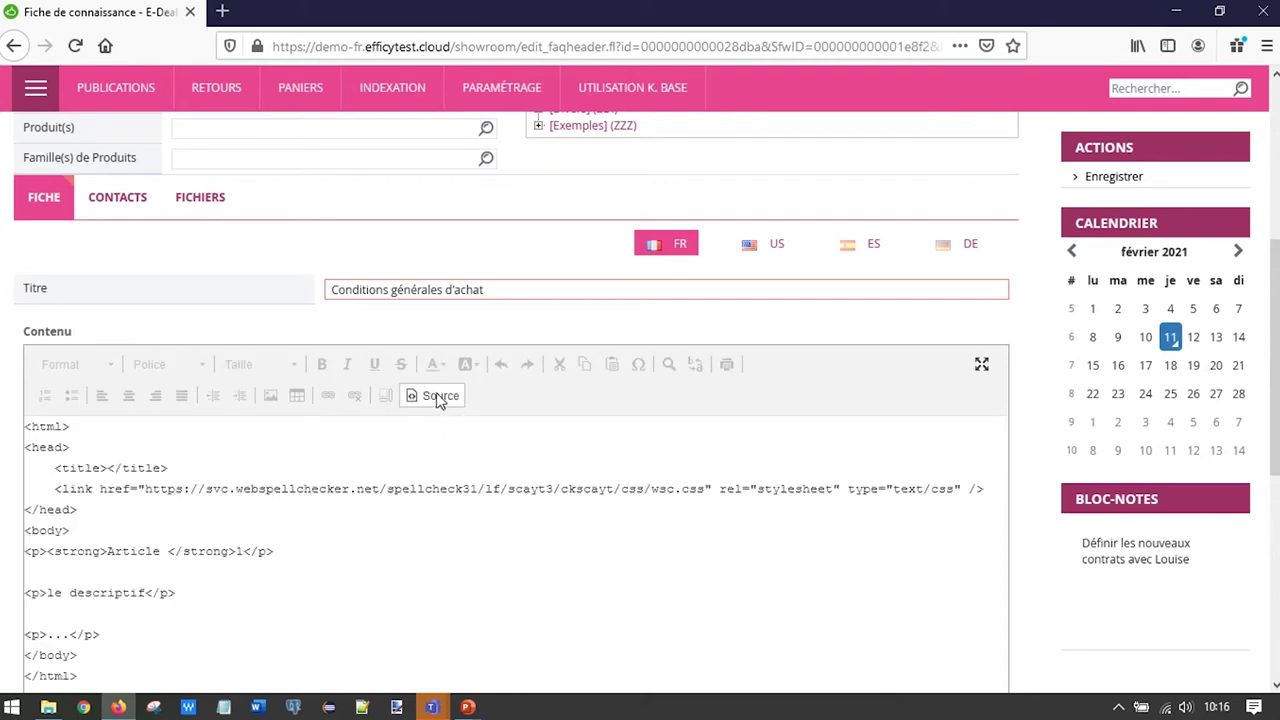
left_click(437, 398)
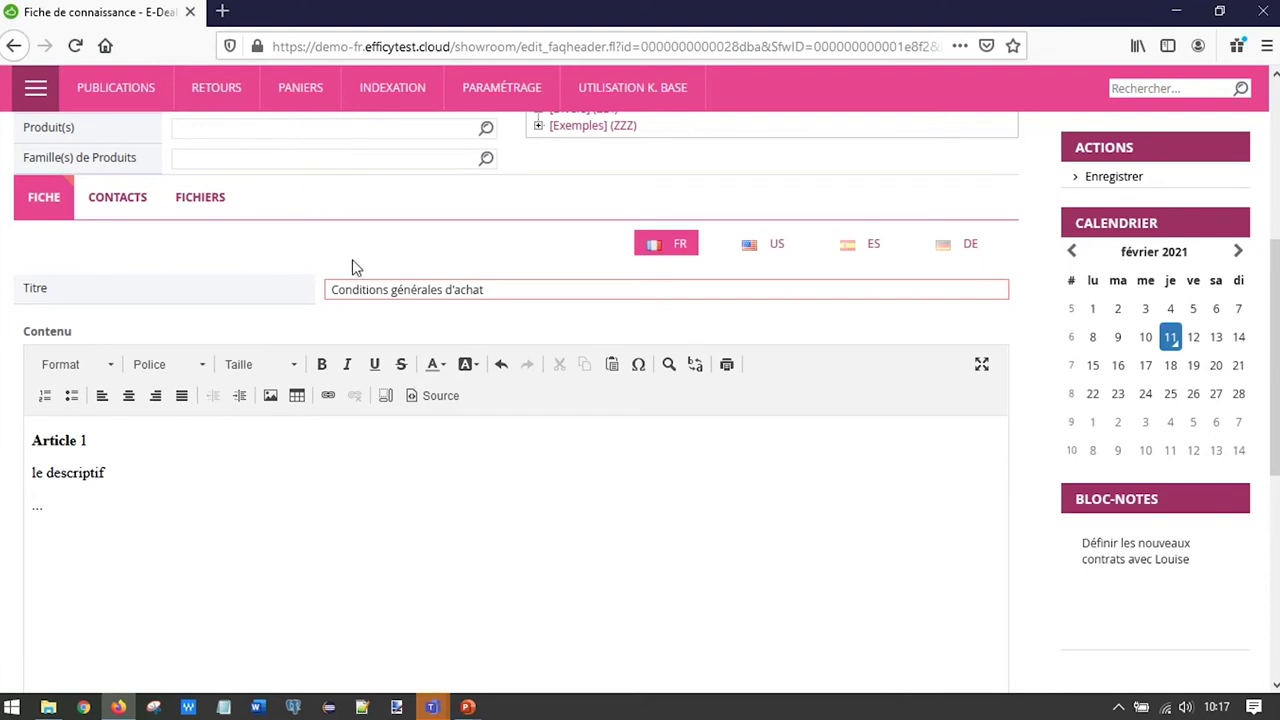
Step: Compare the French and US language versions of the sheet's title and content
left_click(757, 250)
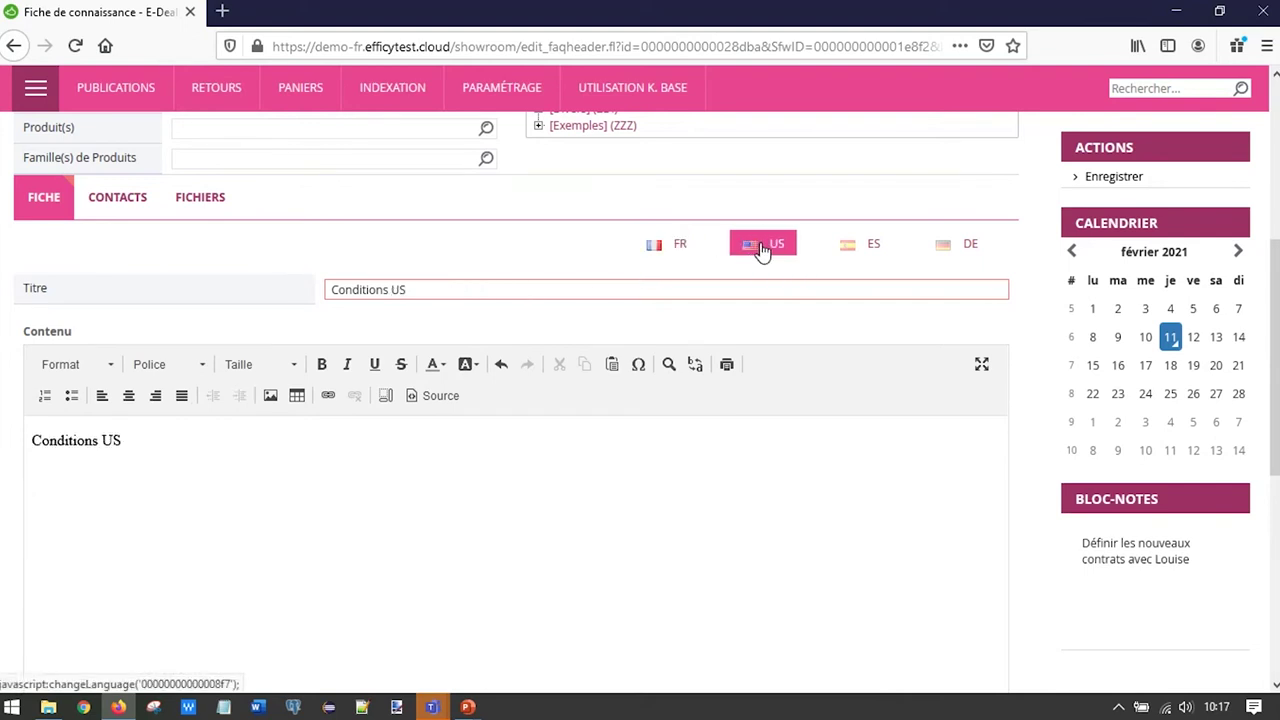
left_click(665, 255)
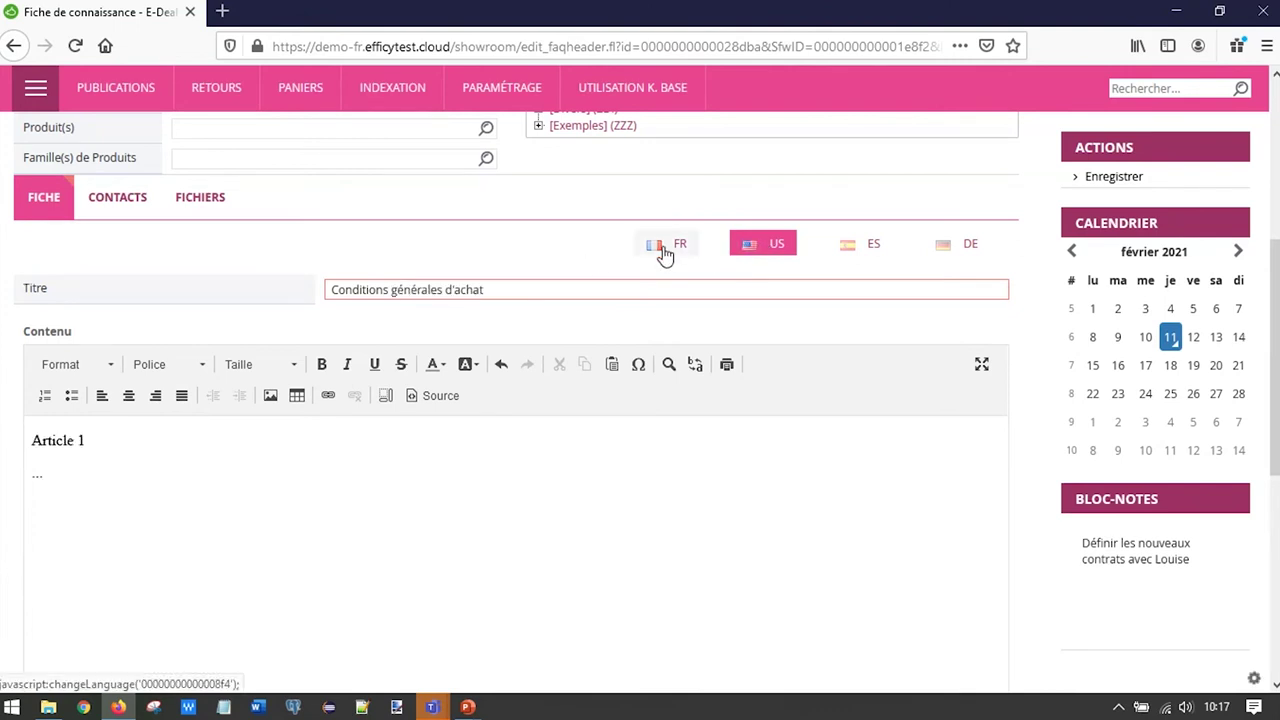
left_click(773, 256)
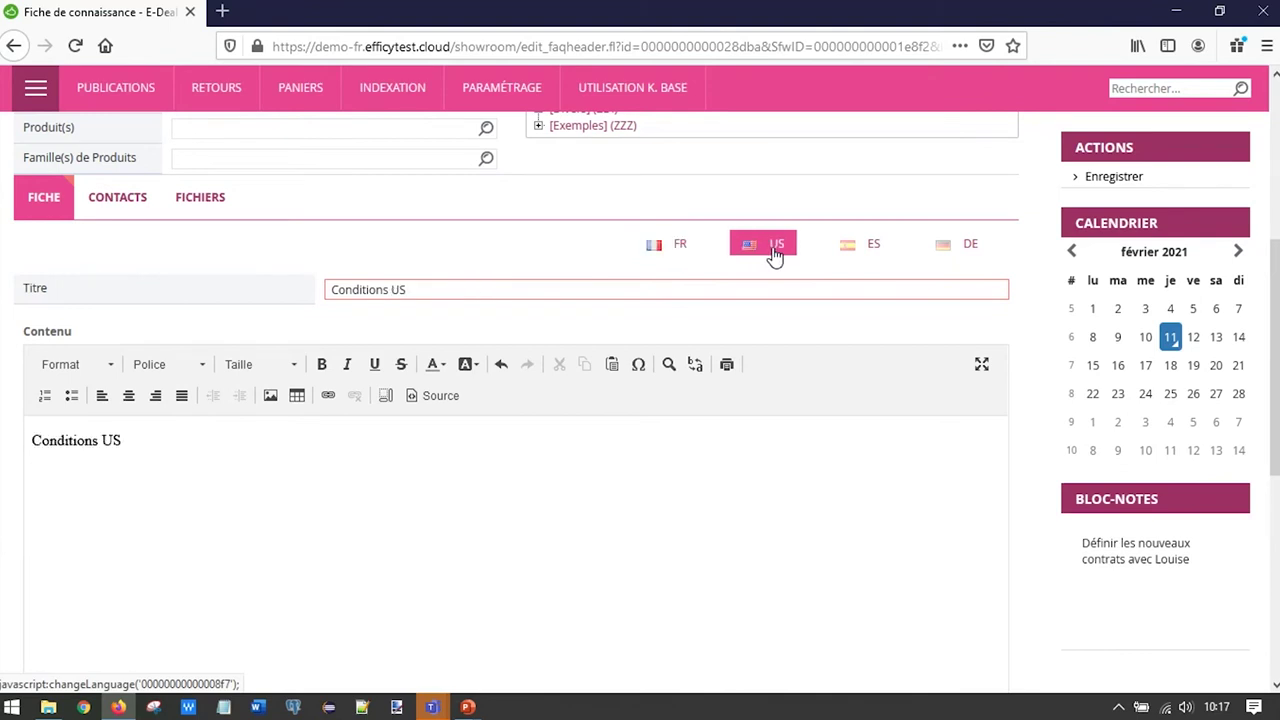
Step: Return to the sheet's French version and link "Conditions d'annulation" as a related sheet
left_click(660, 250)
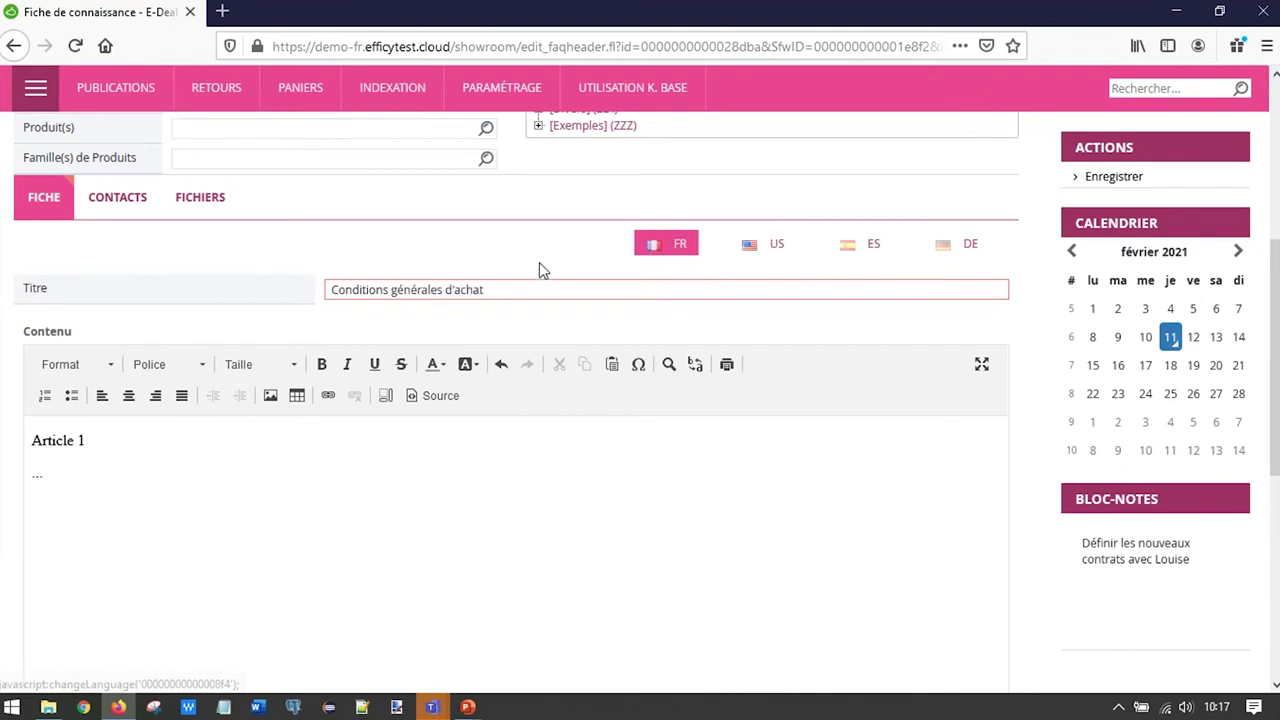
scroll(266, 300, "down", 5)
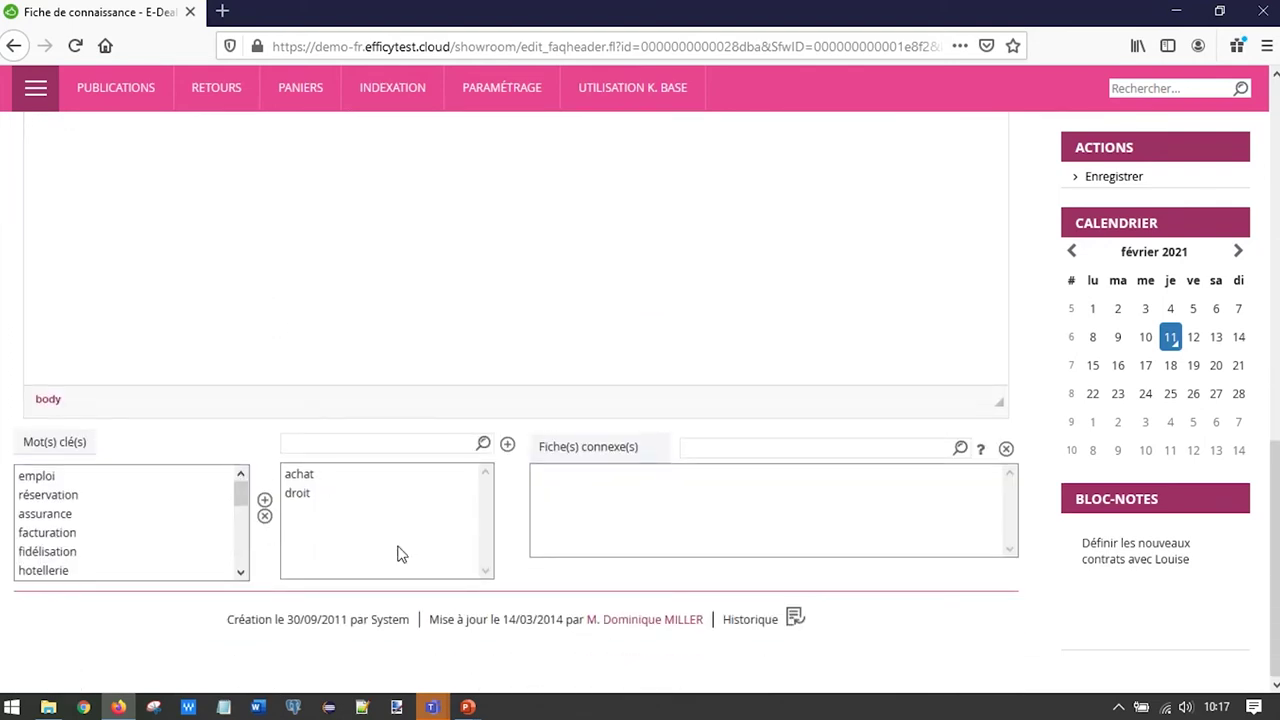
left_click(717, 448)
type("annul")
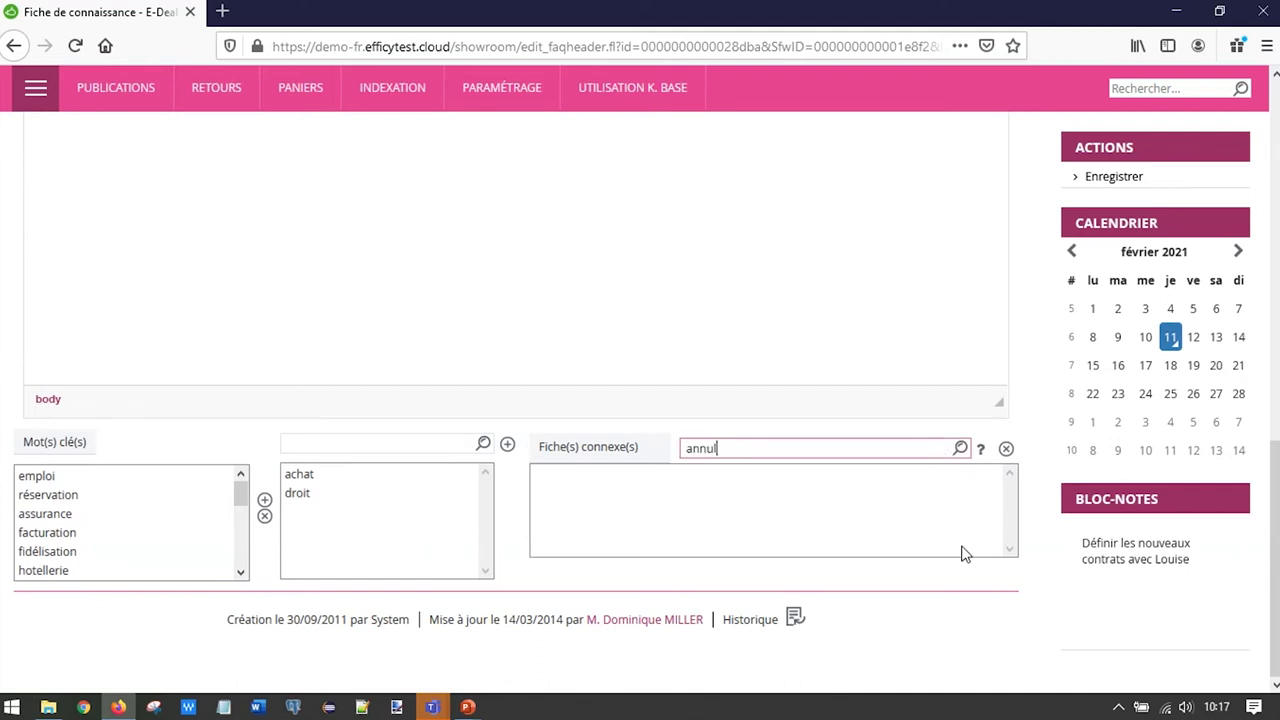
key("BackSpace")
key("BackSpace")
key("BackSpace")
key("BackSpace")
key("BackSpace")
type("continu")
key("BackSpace")
key("BackSpace")
key("BackSpace")
key("BackSpace")
key("BackSpace")
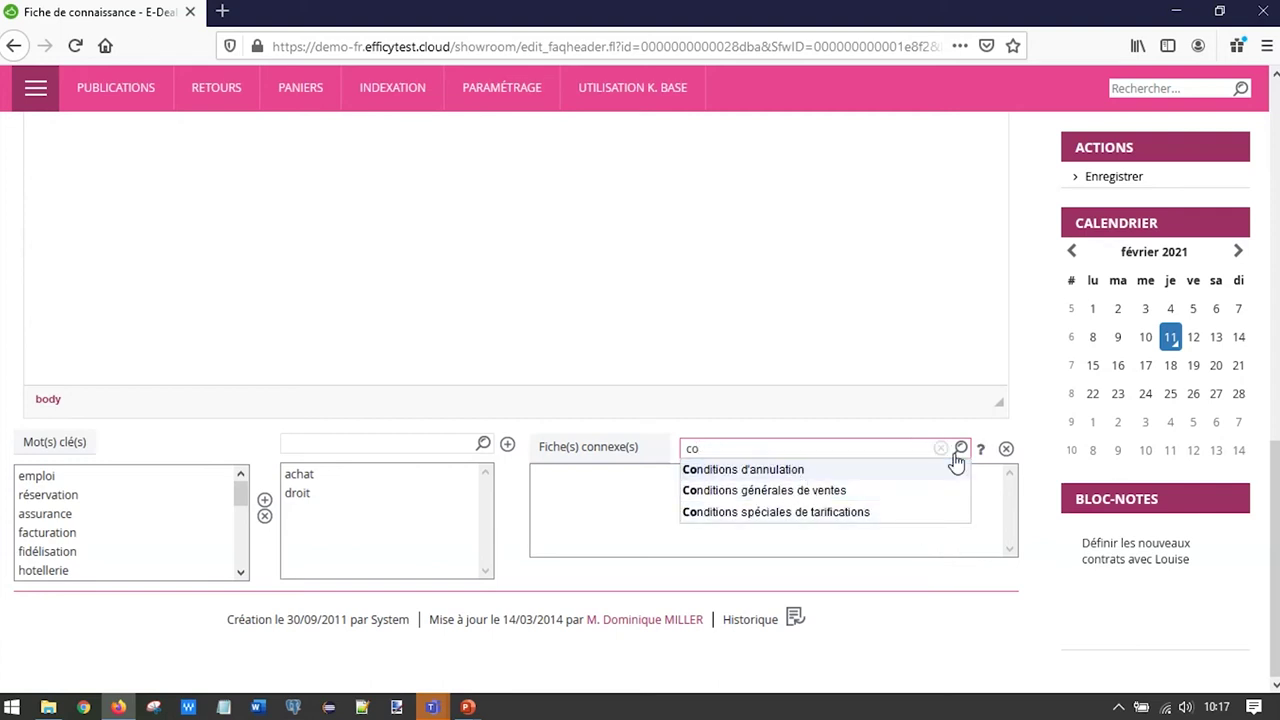
left_click(782, 472)
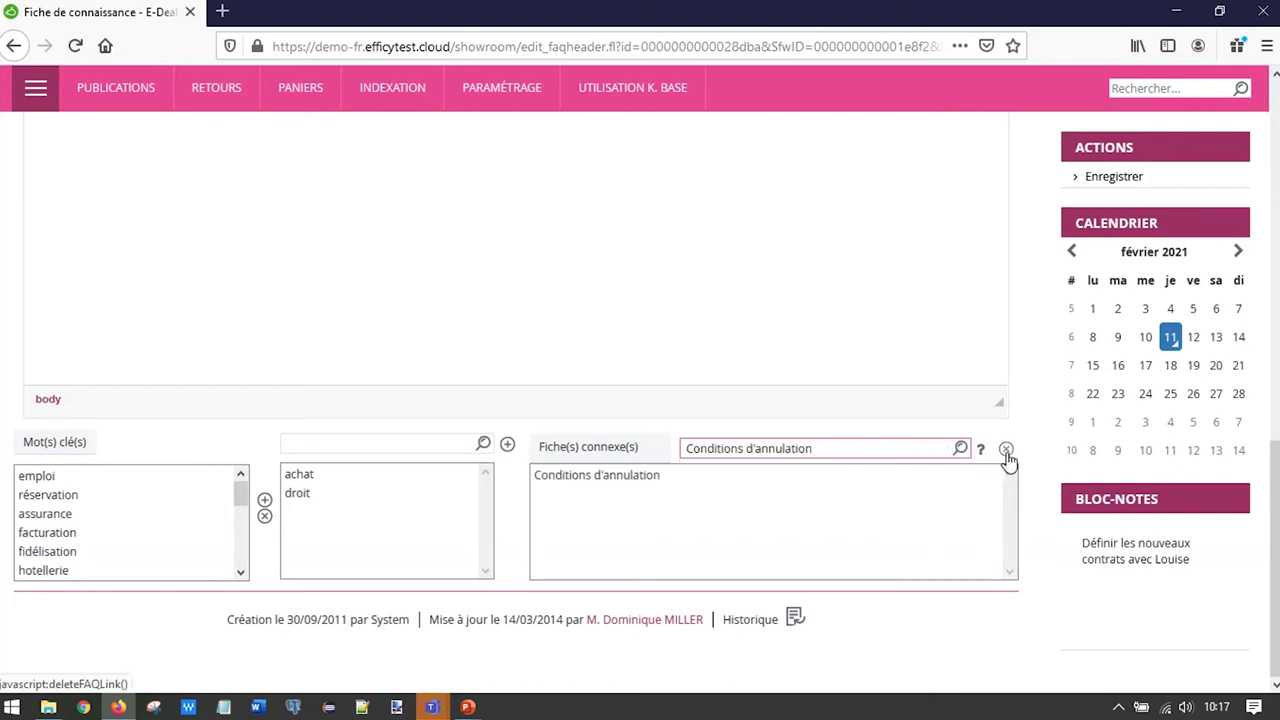
Step: Remove "Conditions d'annulation" from the sheet's related sheets
left_click(945, 474)
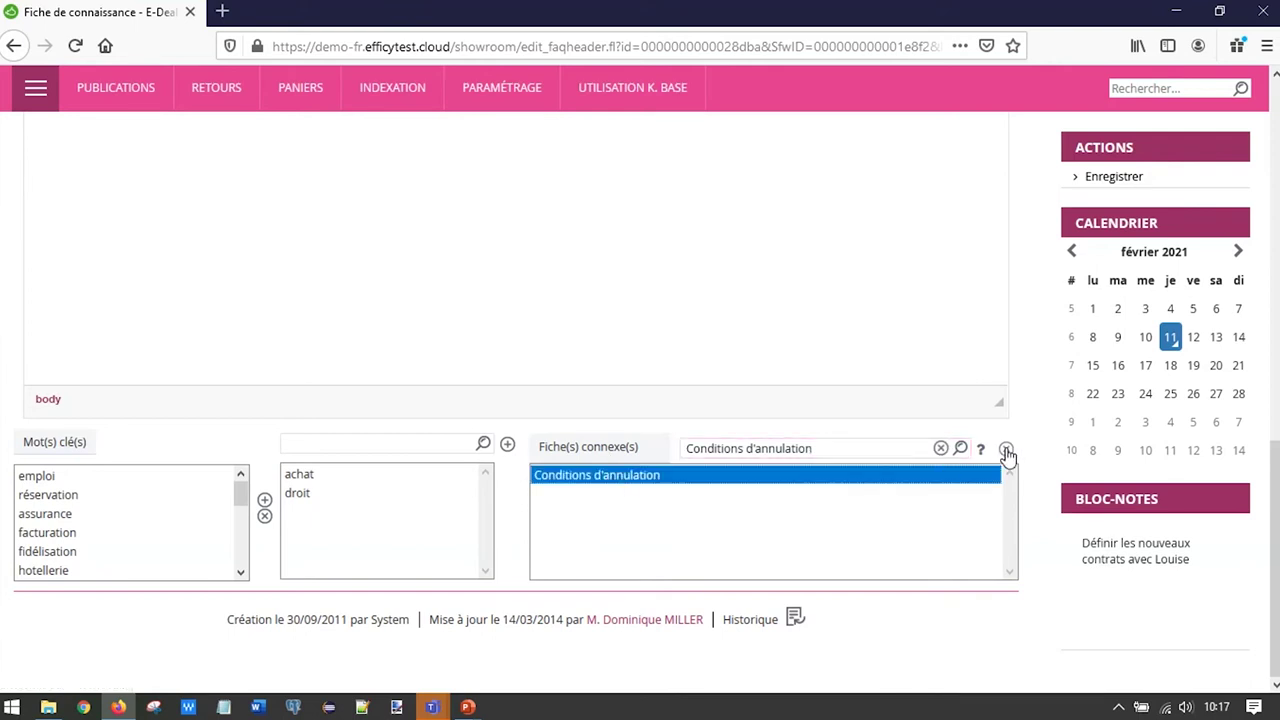
left_click(1007, 451)
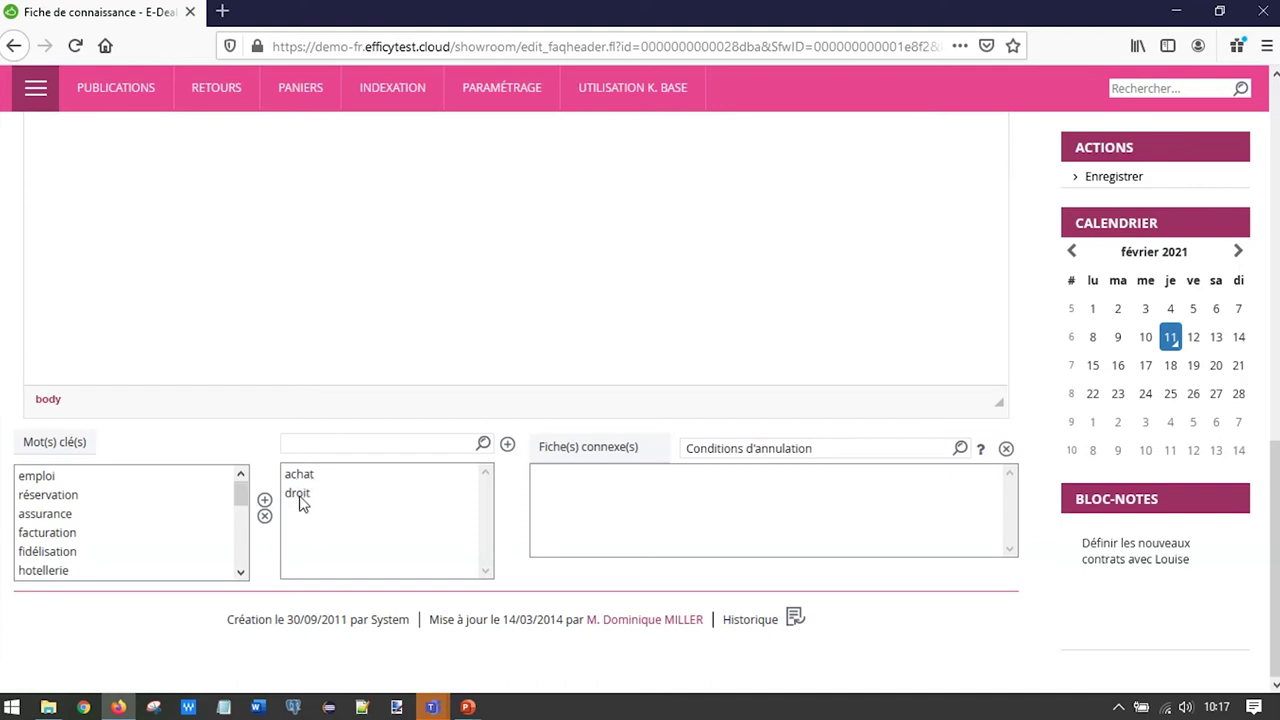
Step: Add the existing keyword "CGV" to the sheet's keywords
left_click_drag(242, 496, 246, 532)
left_click(331, 441)
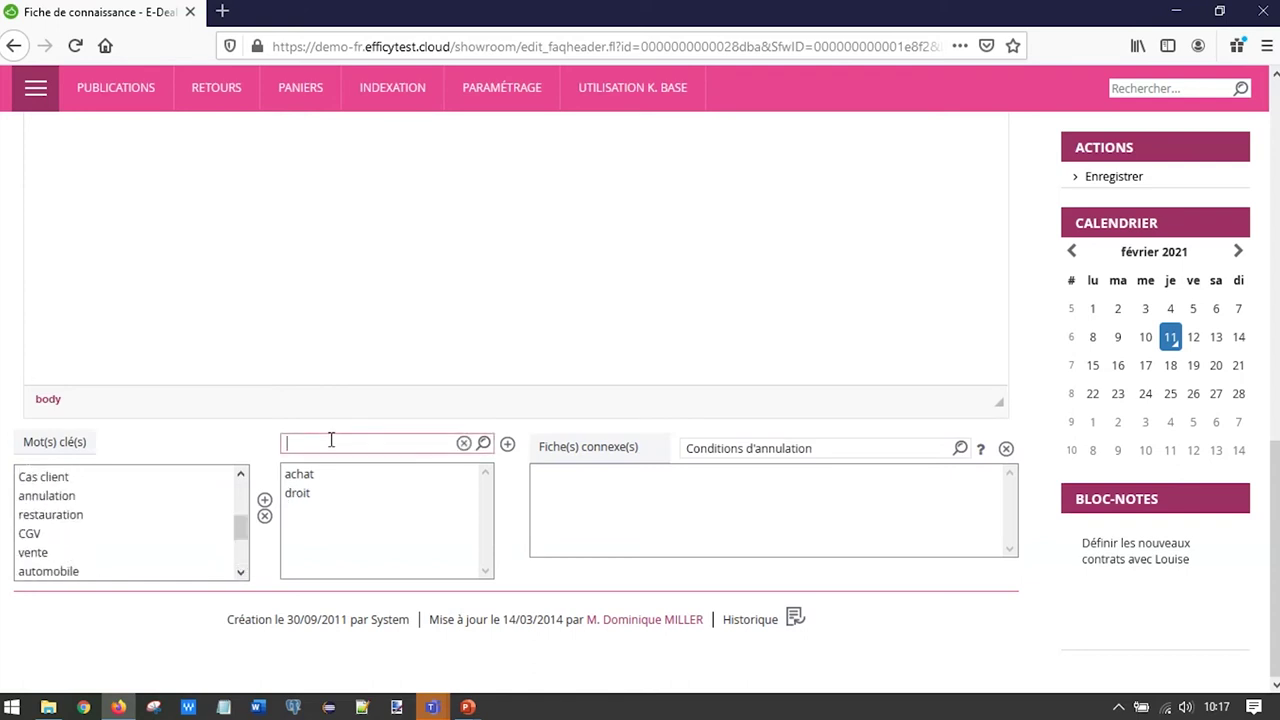
type("CGV")
left_click(296, 466)
left_click(507, 444)
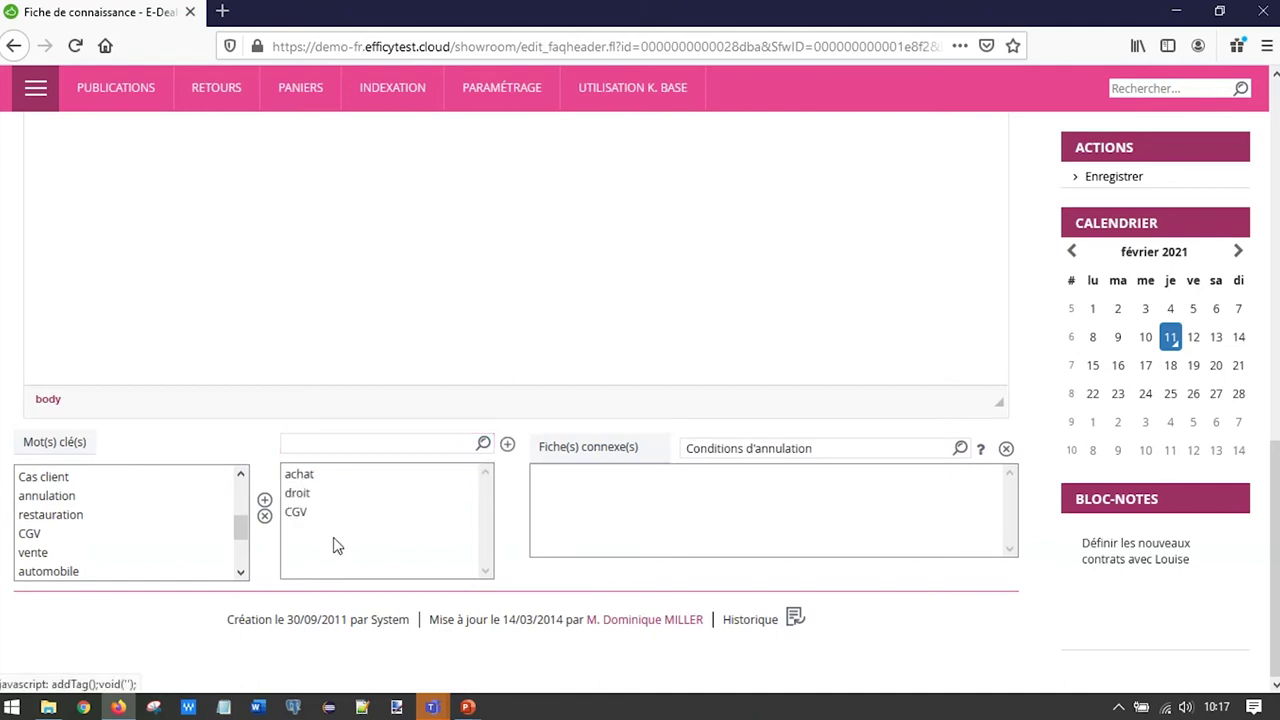
Step: Add the new keyword "webinar" to the sheet's keywords
left_click(304, 446)
left_click(304, 446)
type("a")
key("BackSpace")
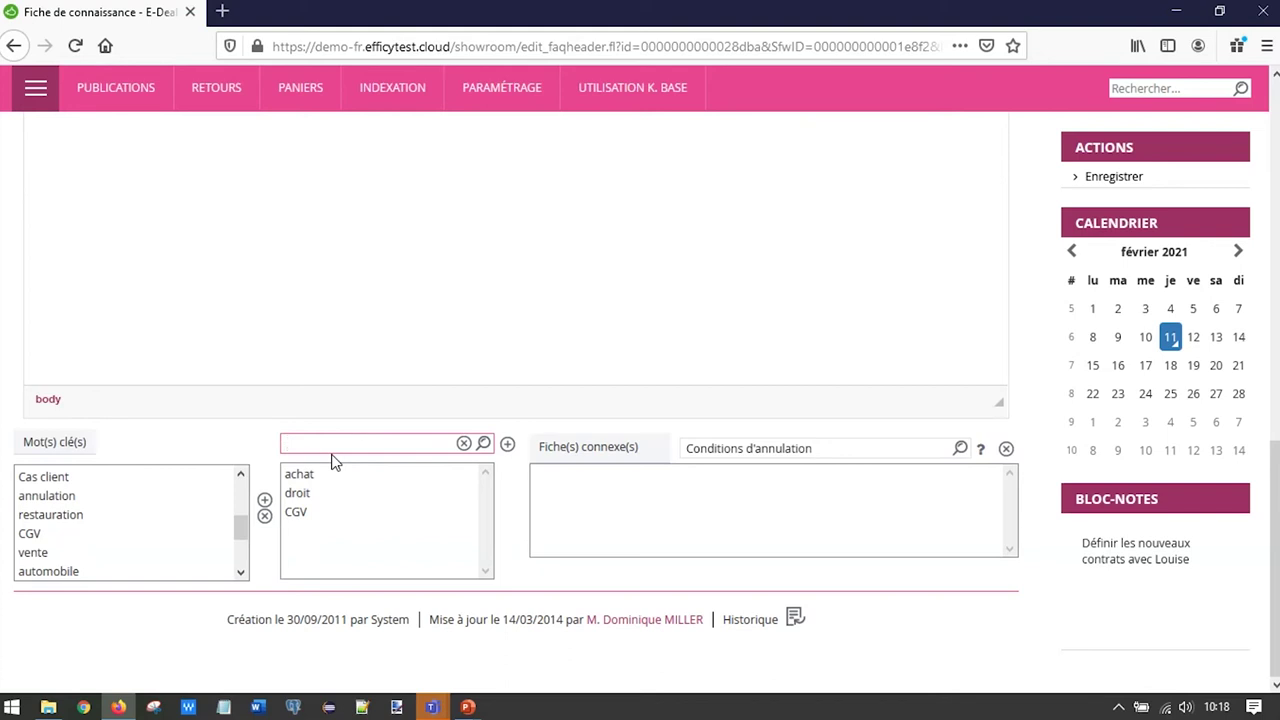
type("webinar")
left_click(508, 447)
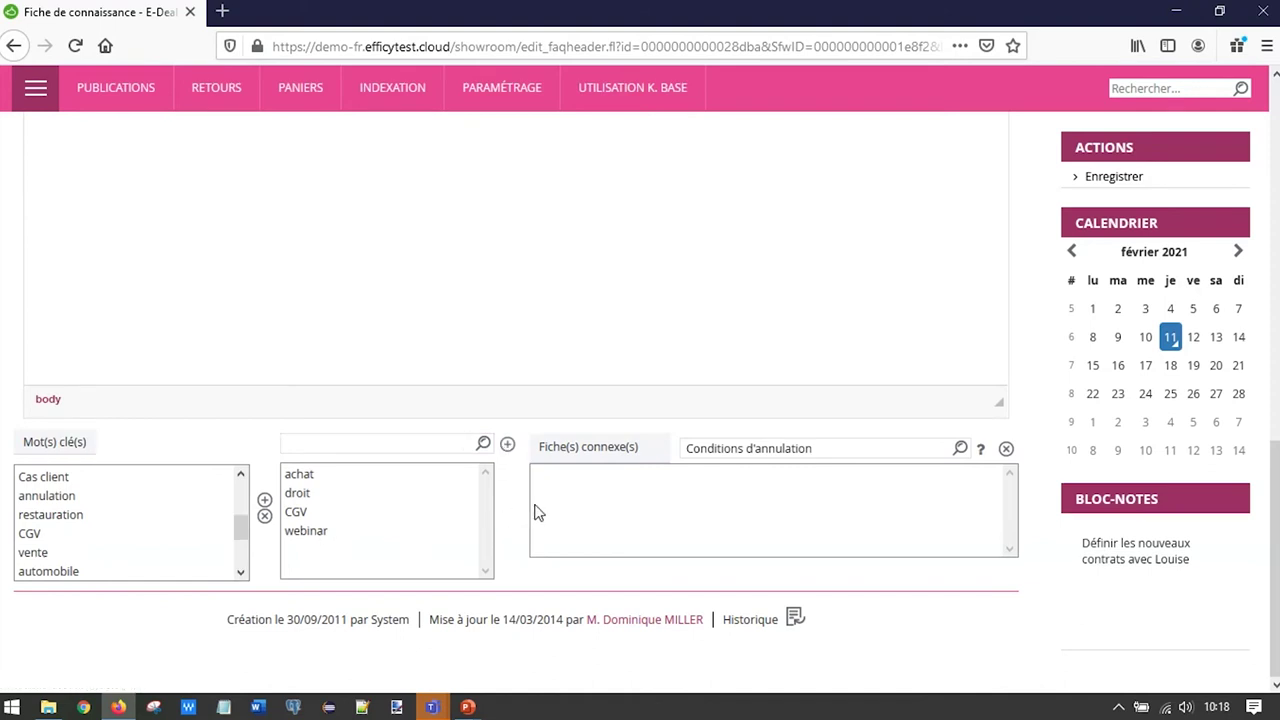
left_click(353, 445)
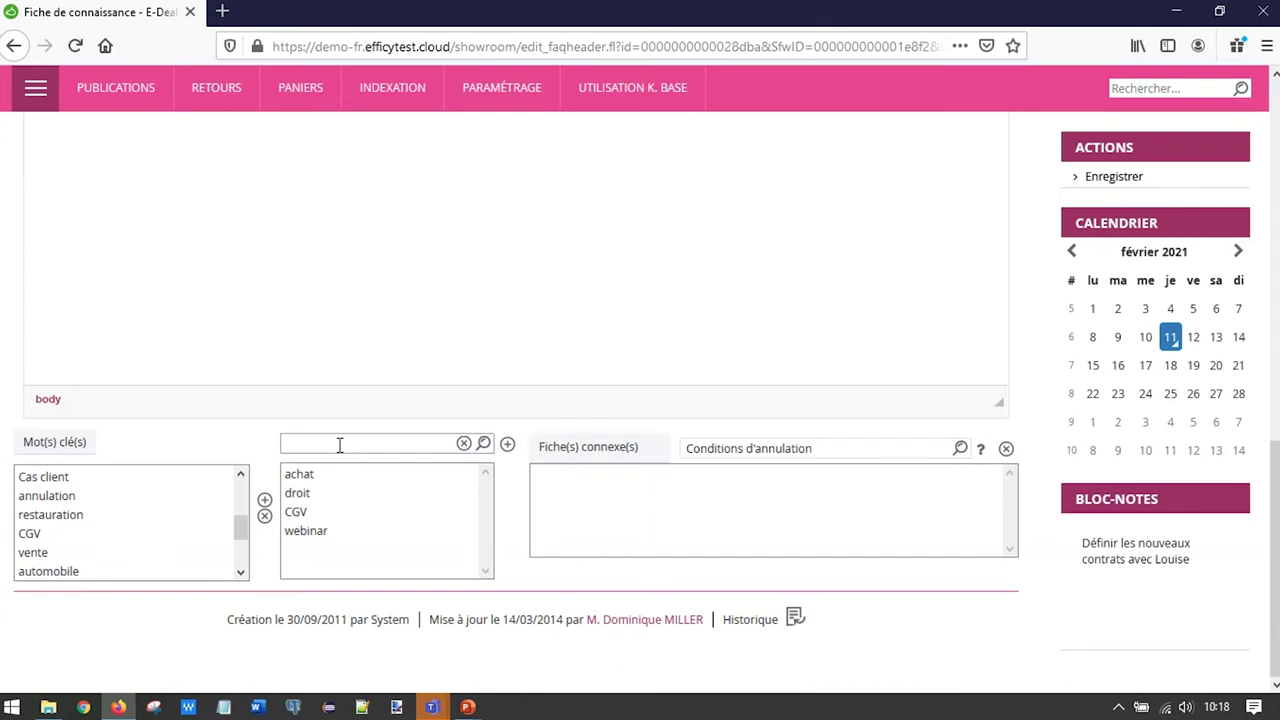
left_click(339, 444)
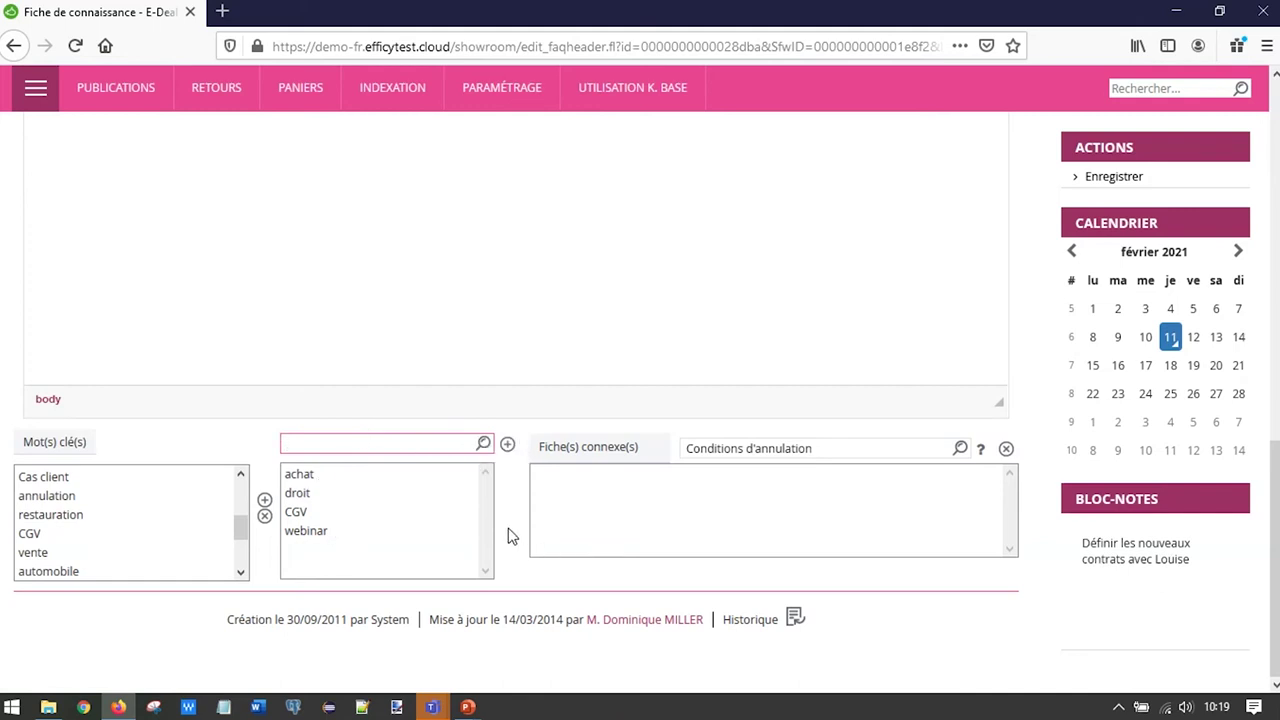
Step: Set the sheet's expiration date three weeks ahead to 04/03/2021 and enable "Mises en avant"
scroll(530, 522, "up", 5)
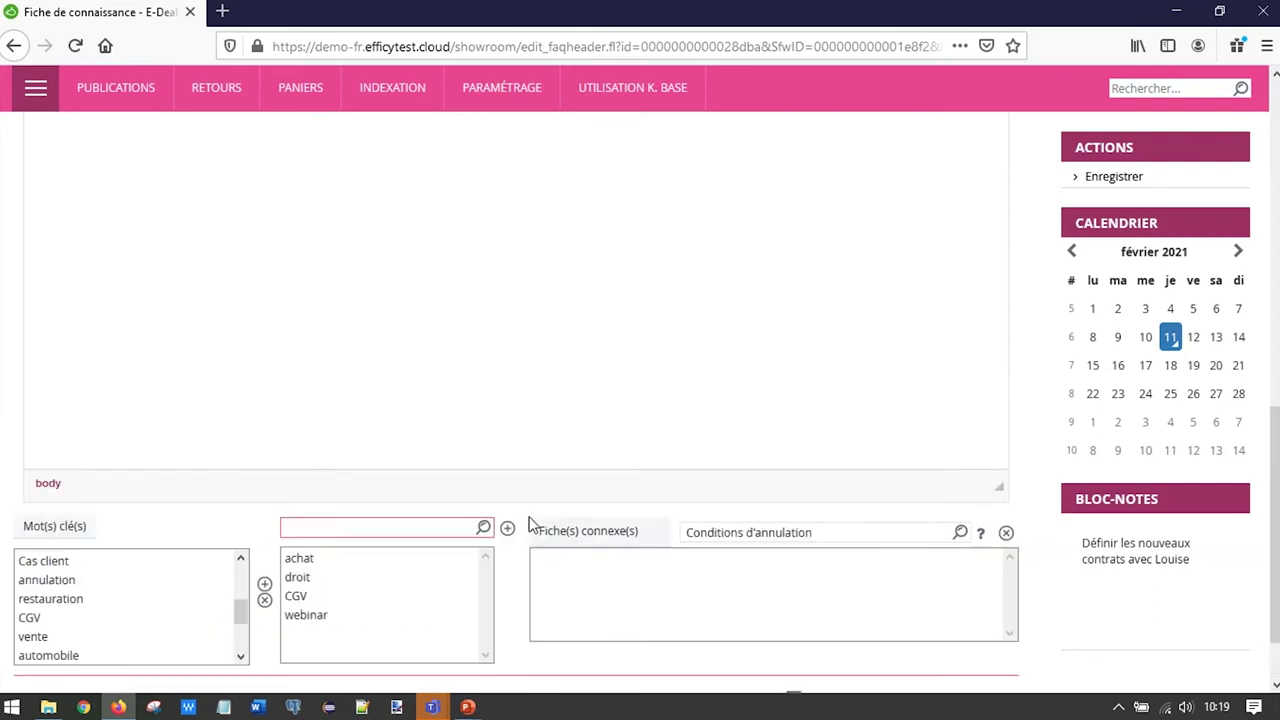
scroll(541, 520, "up", 3)
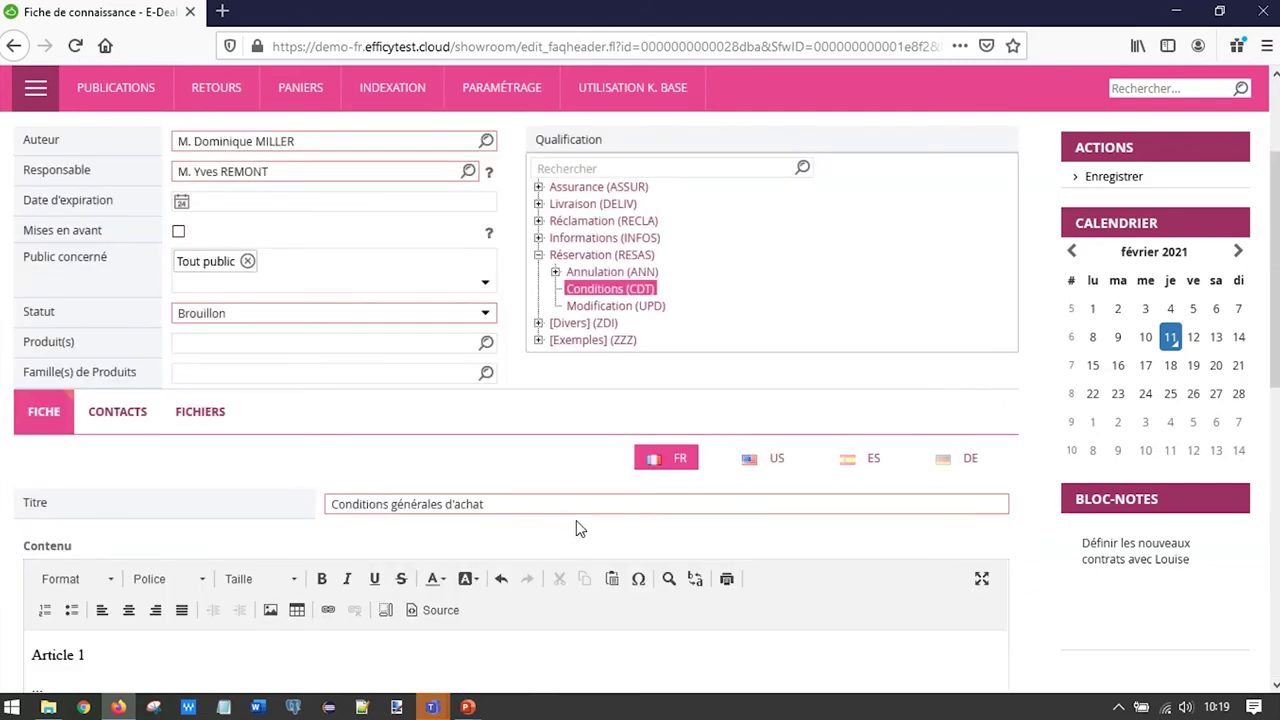
scroll(576, 528, "up", 2)
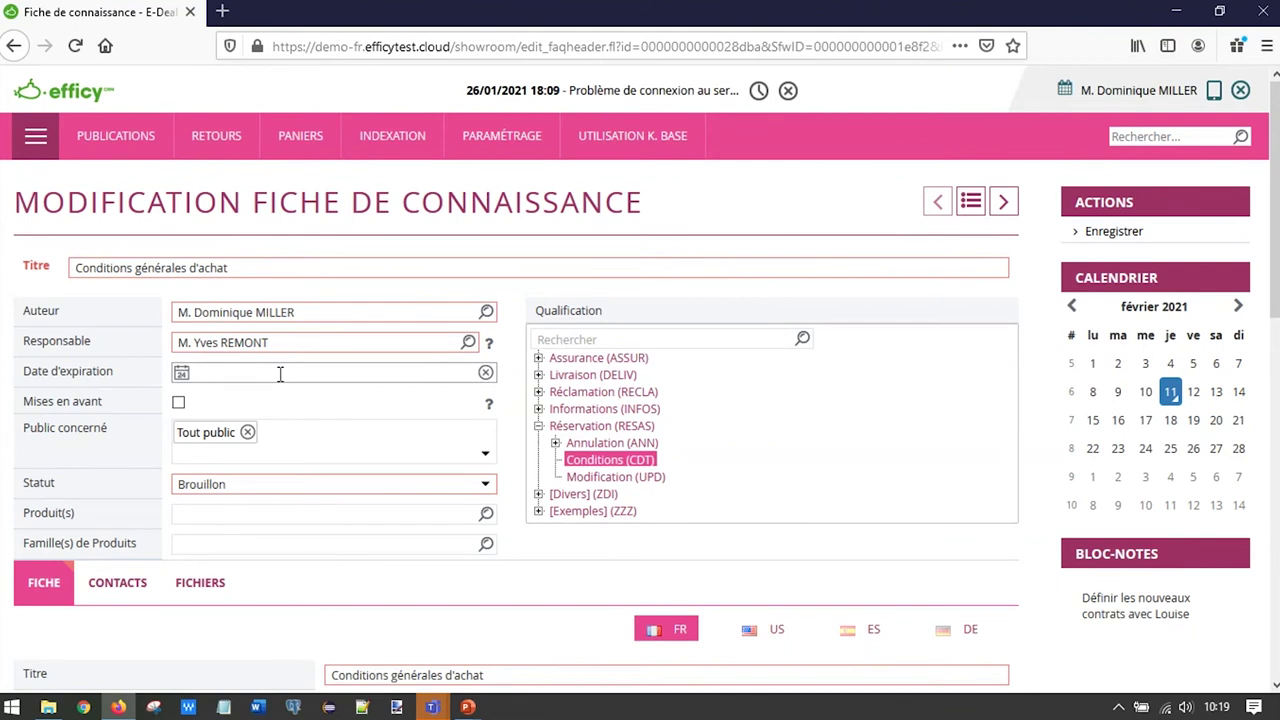
left_click(182, 376)
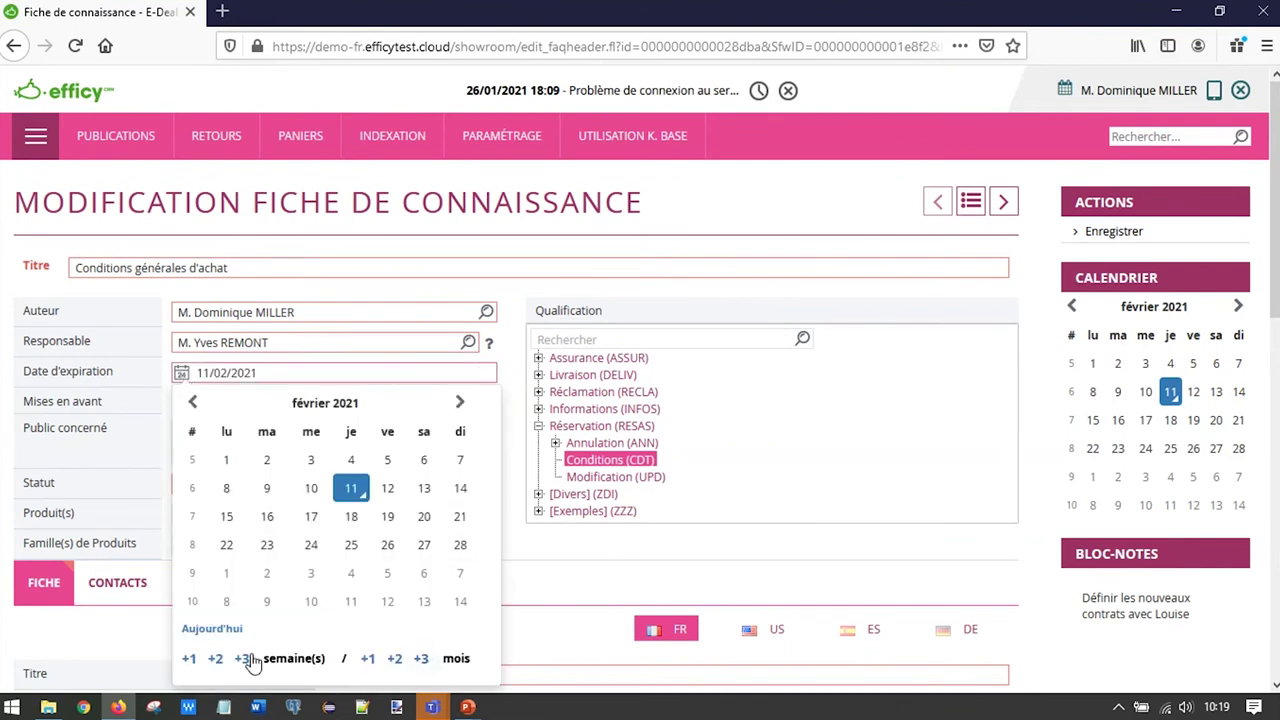
left_click(242, 659)
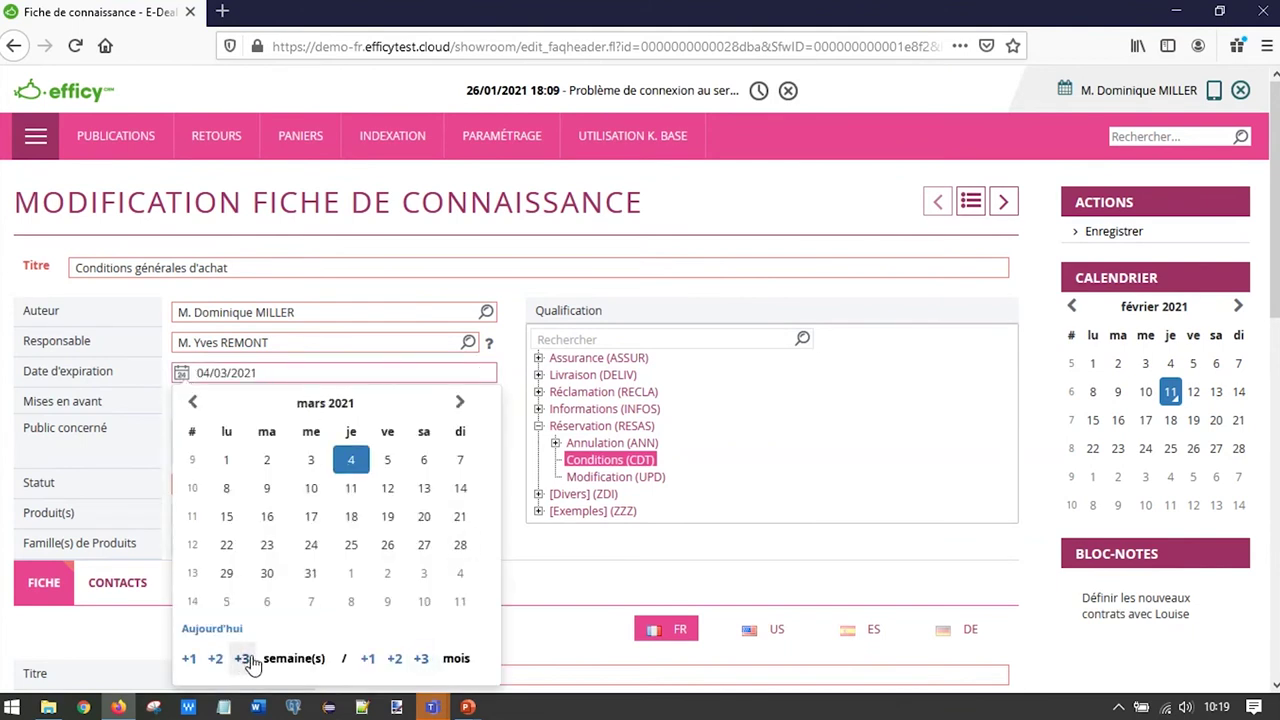
left_click(508, 400)
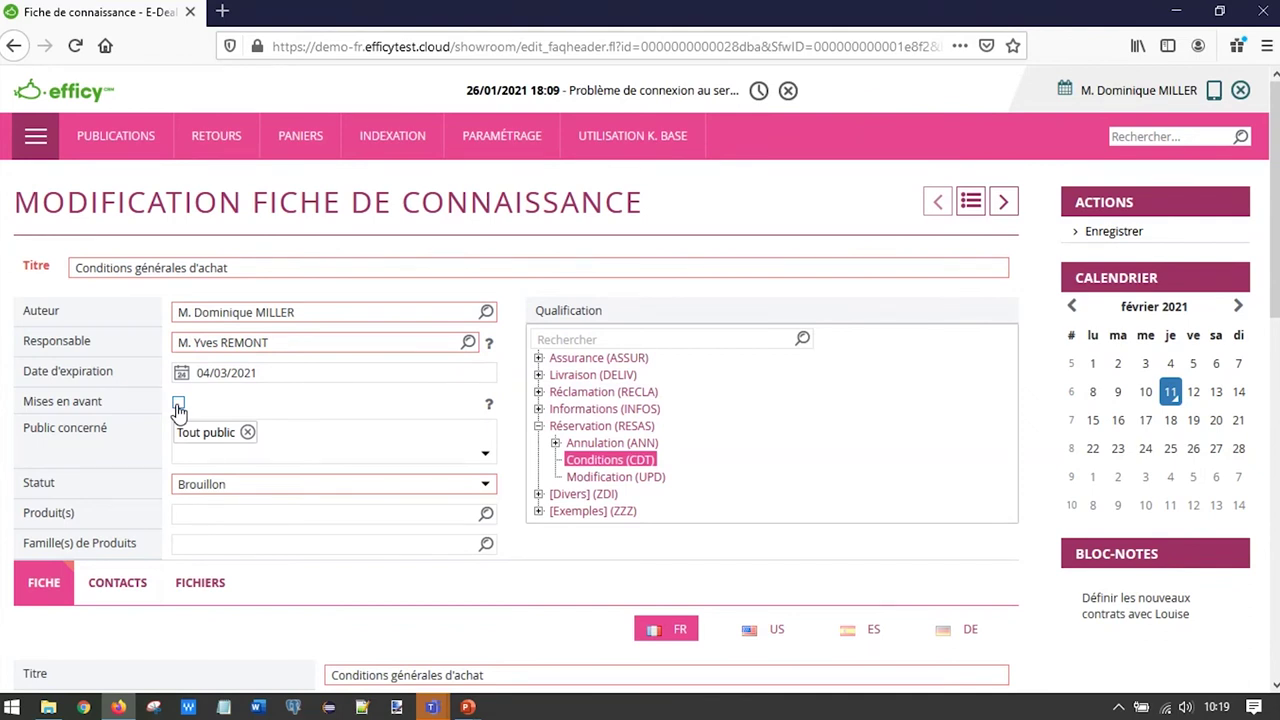
left_click(178, 404)
Step: Replace the target audience "Tout public" with "Extranet" and "Interne", and set the sheet's status to "Publié"
scroll(358, 402, "down", 1)
left_click(358, 396)
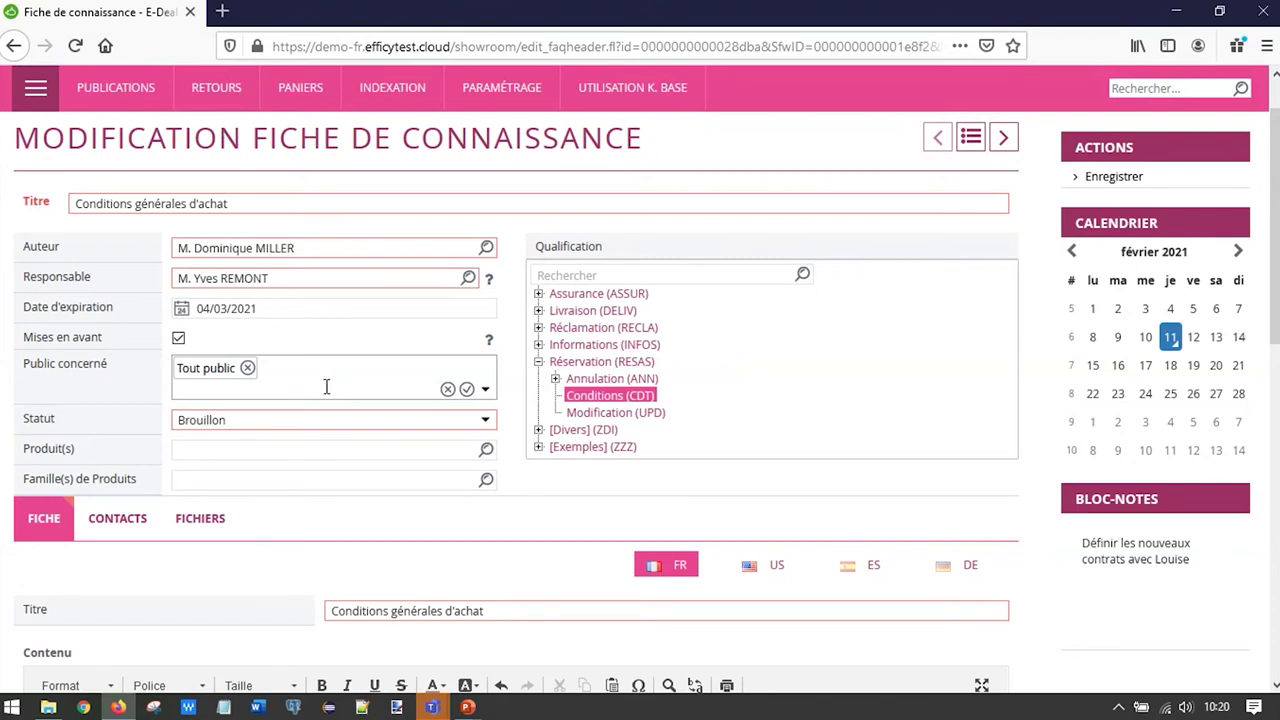
left_click(300, 387)
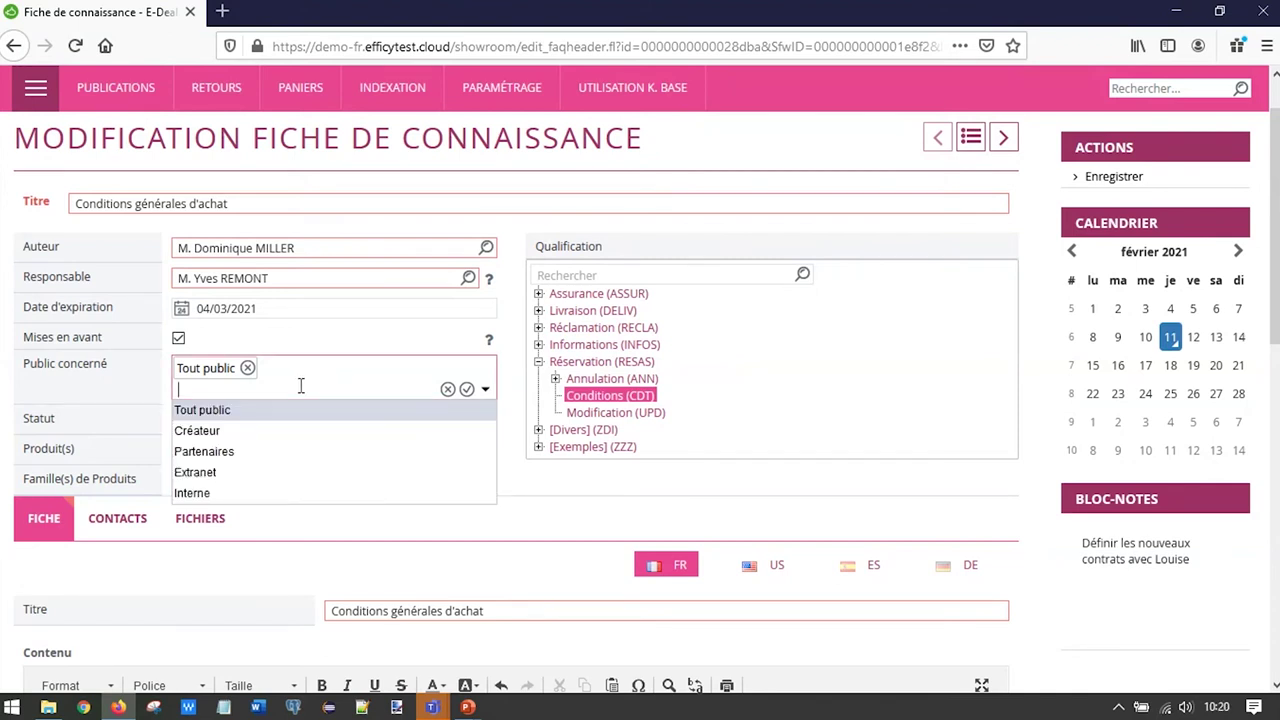
left_click(212, 477)
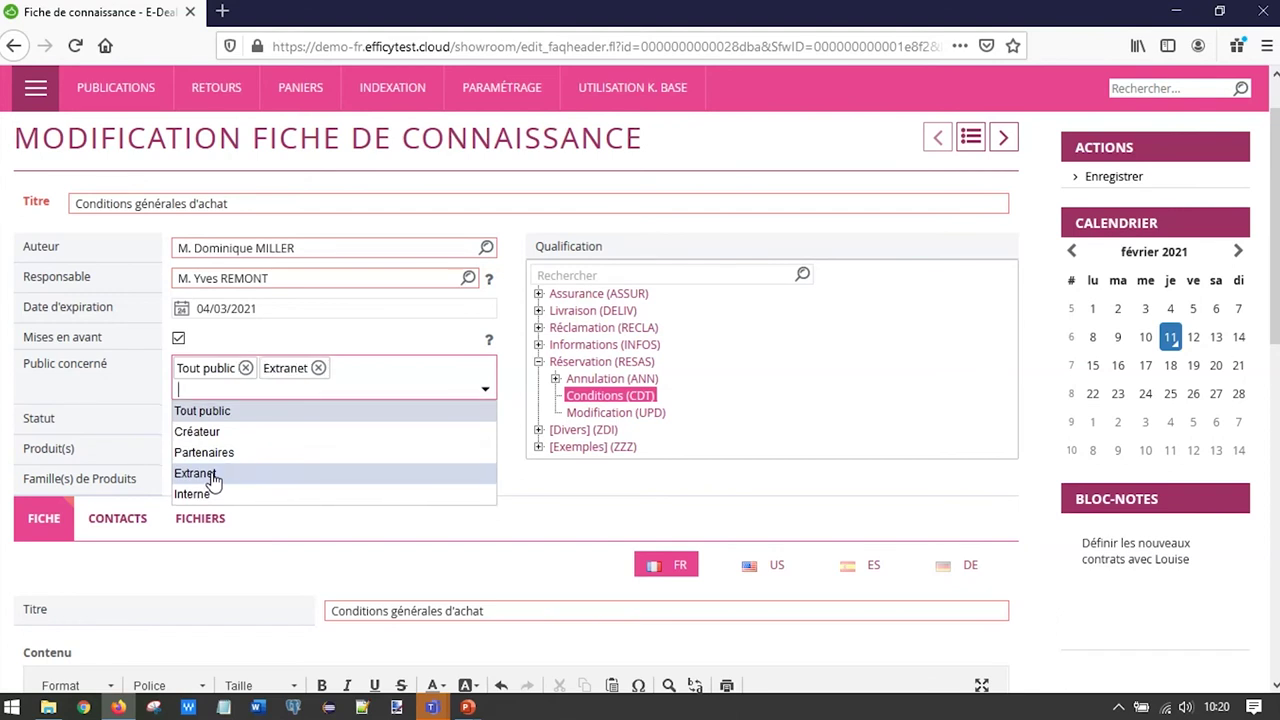
left_click(245, 368)
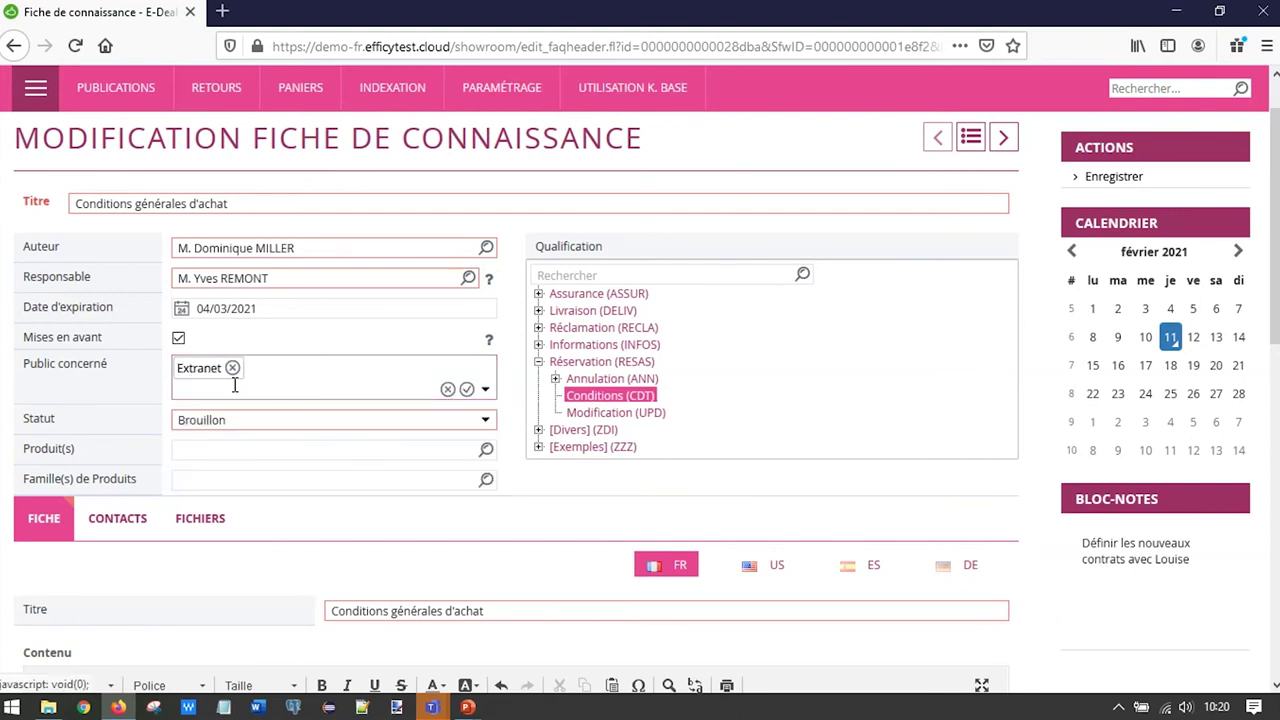
left_click(486, 392)
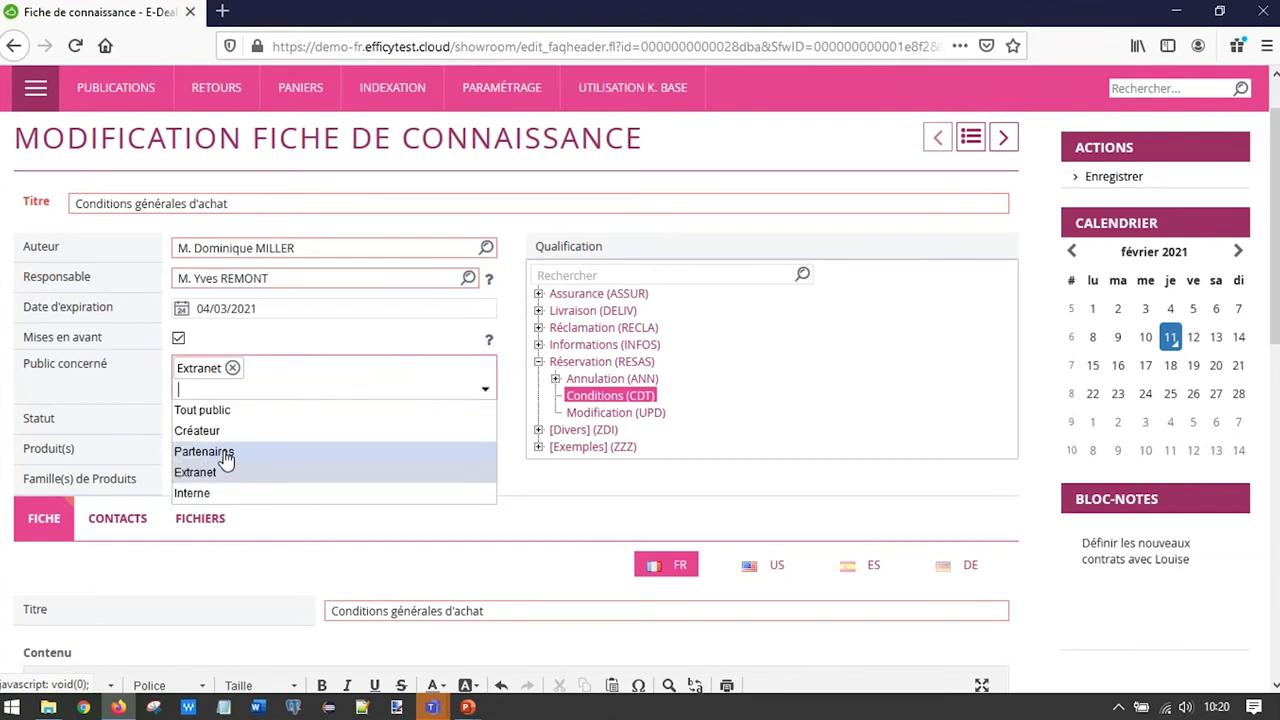
left_click(200, 493)
left_click(413, 343)
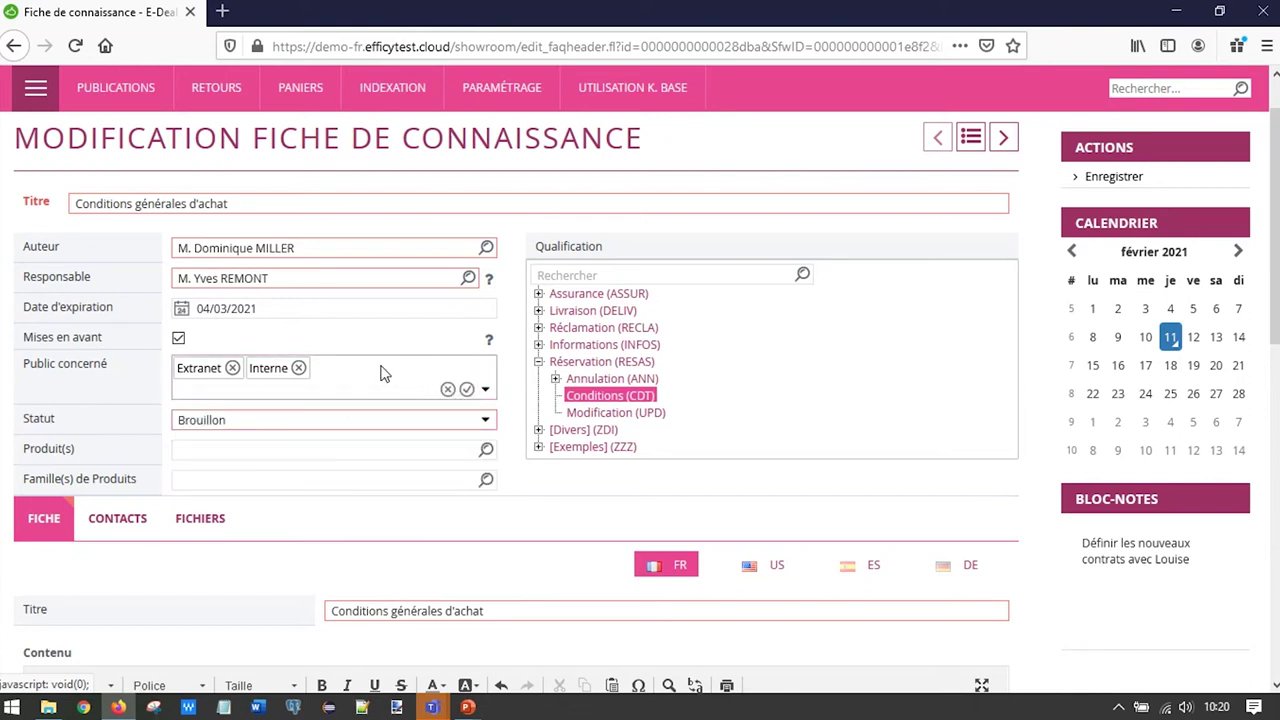
left_click(338, 421)
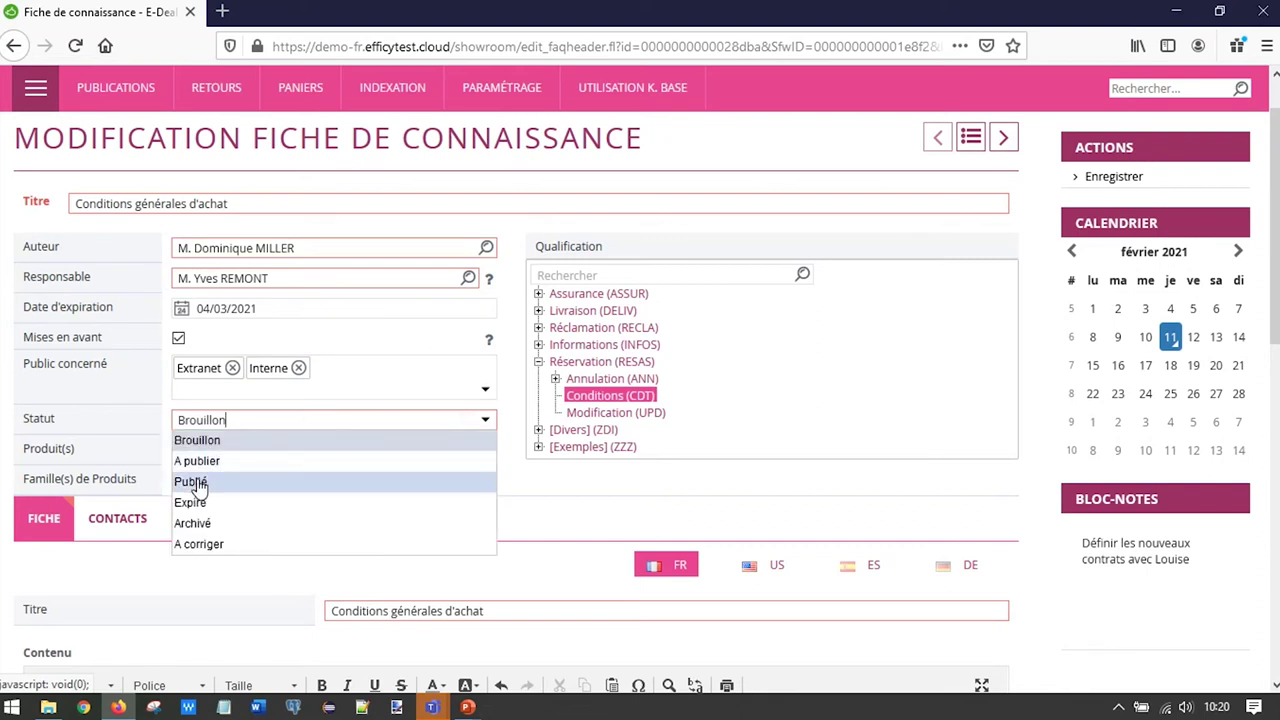
left_click(200, 482)
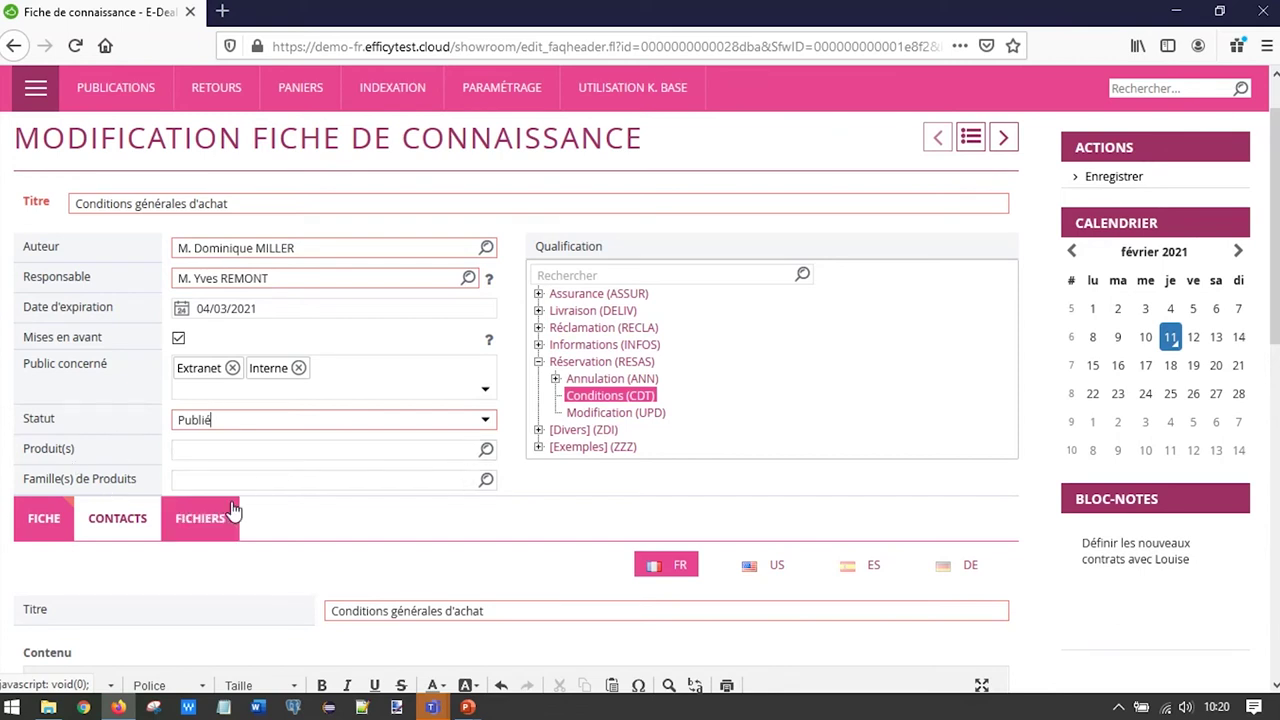
Step: Associate the sheet with the product "Séjour Ibiza" and the product family "Séjour"
left_click(214, 450)
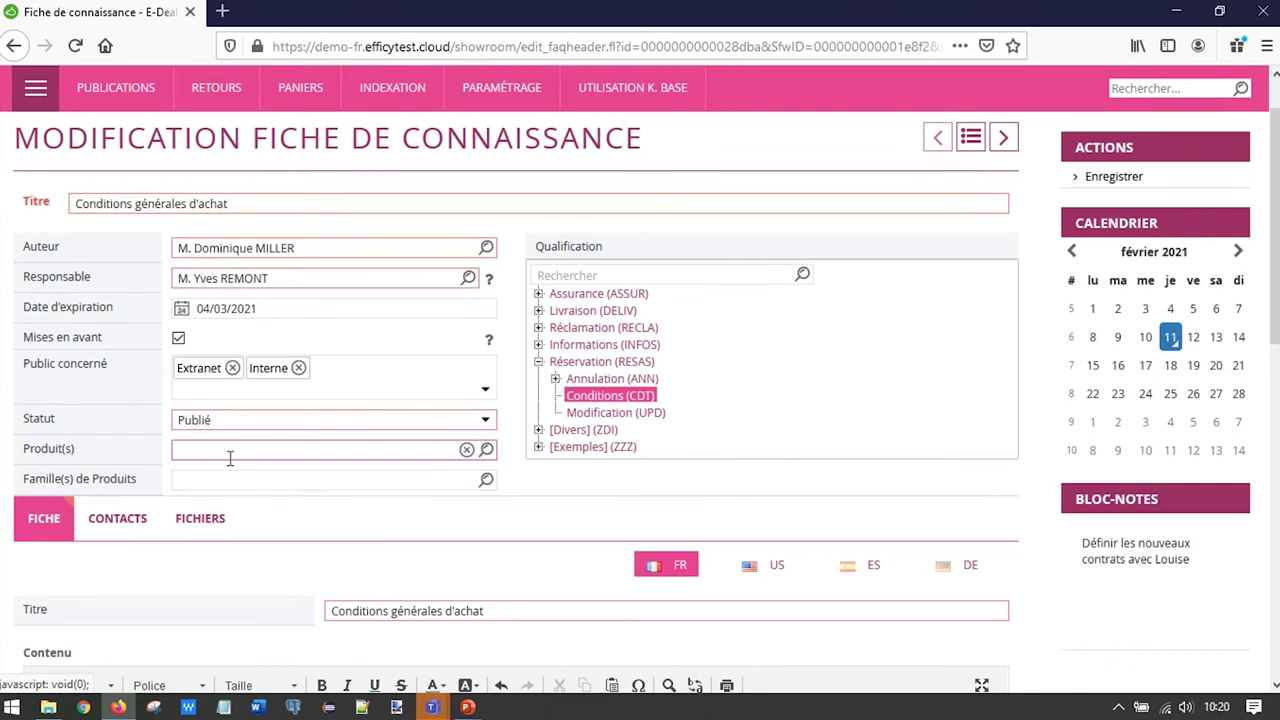
type("séjou")
left_click(206, 471)
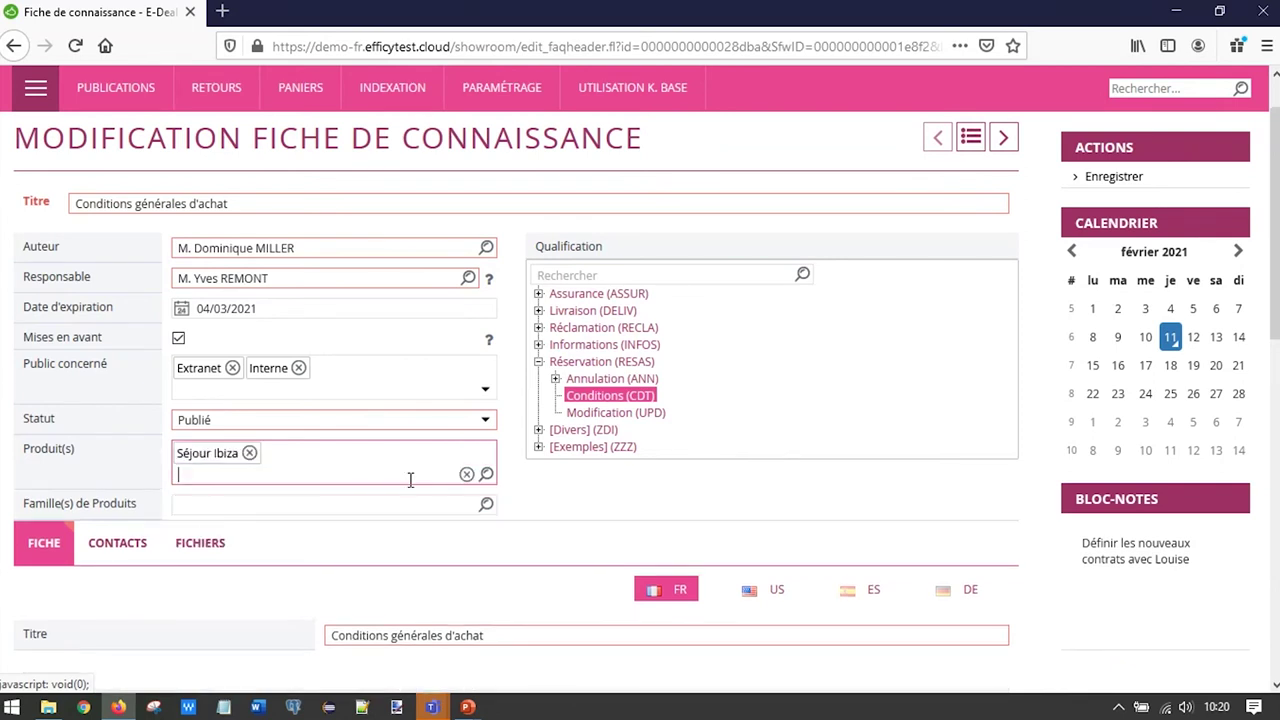
left_click(221, 505)
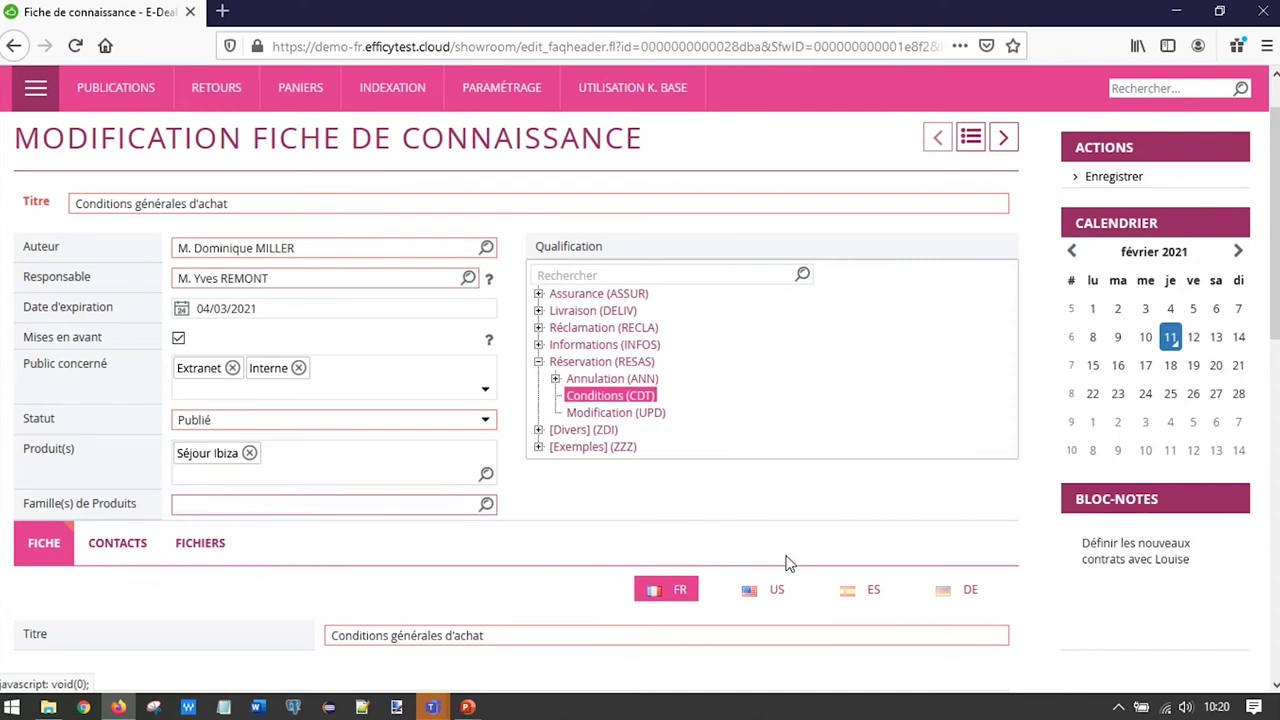
type("séjou")
left_click(205, 526)
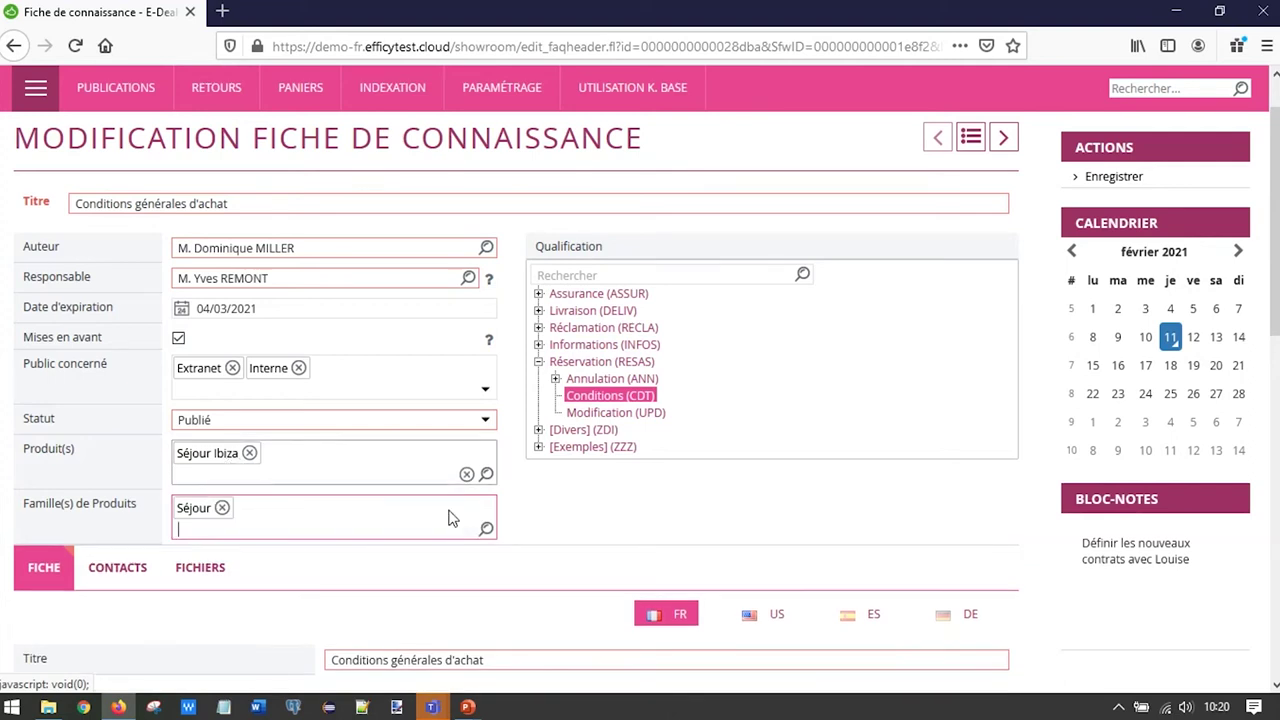
left_click(240, 519)
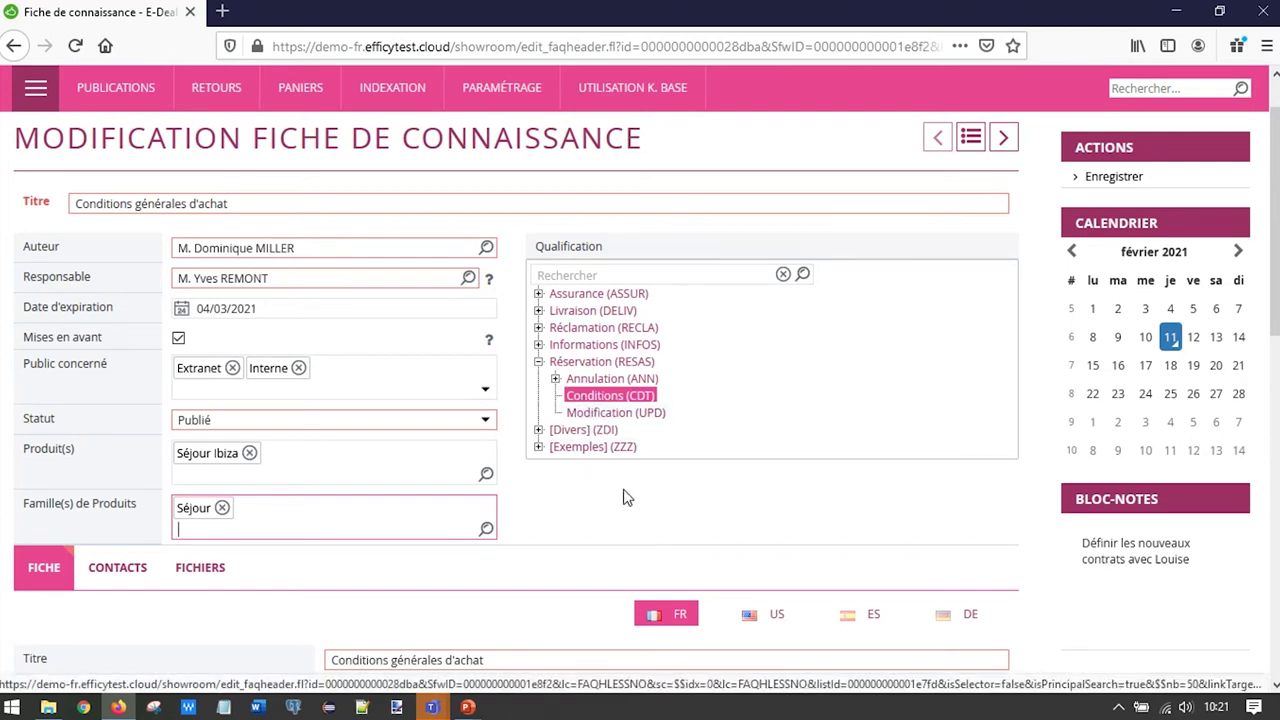
left_click(634, 530)
Step: Add the employee matching the entered surname as an internal contact of the sheet
scroll(531, 551, "down", 2)
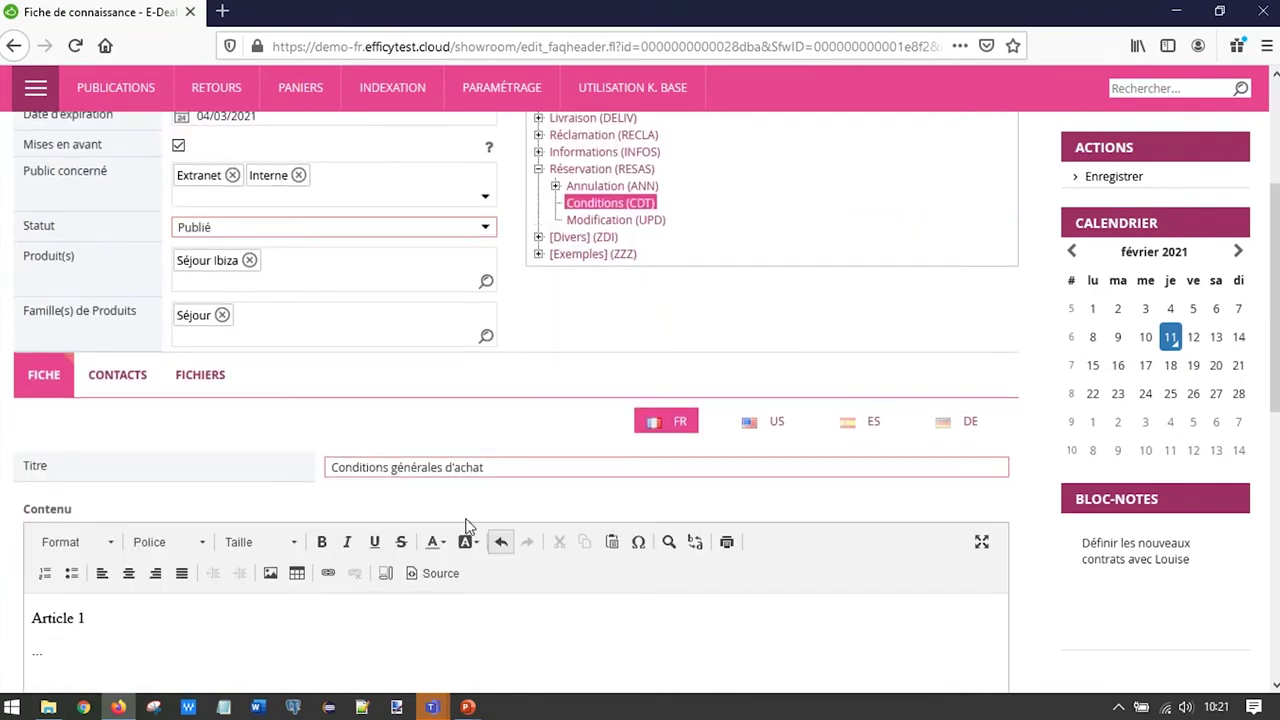
left_click(118, 379)
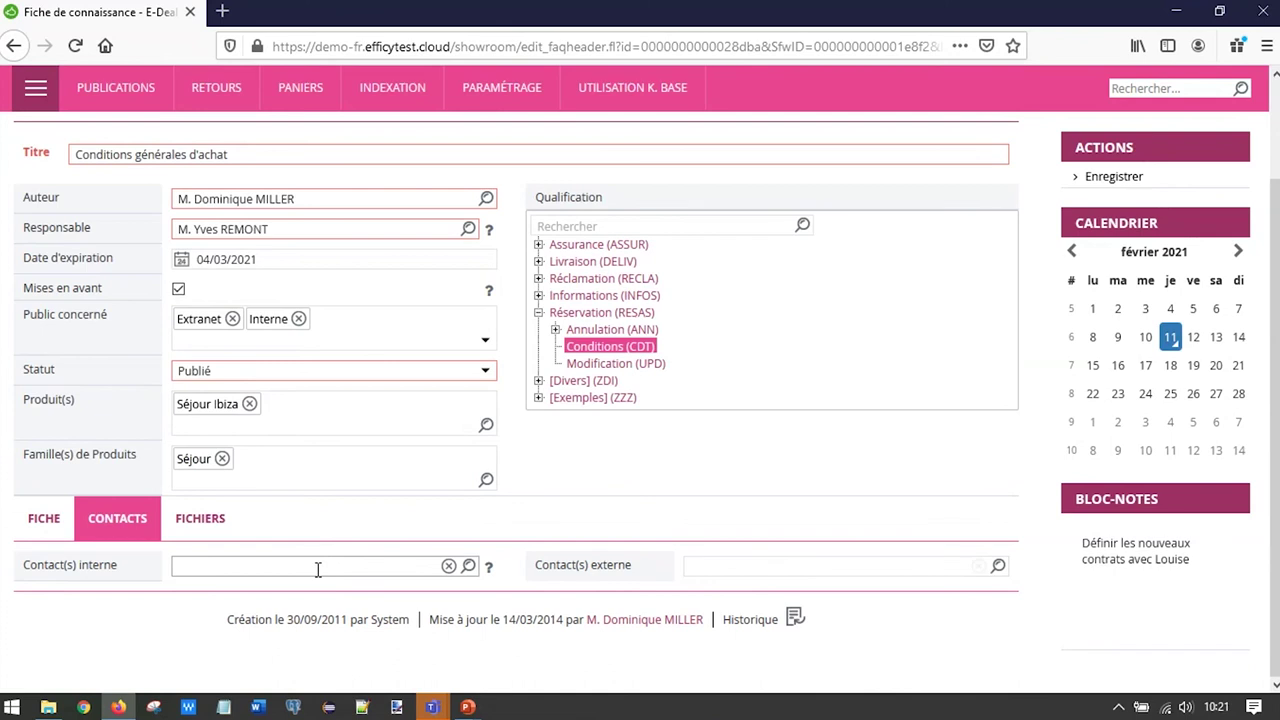
left_click(306, 563)
type("barak")
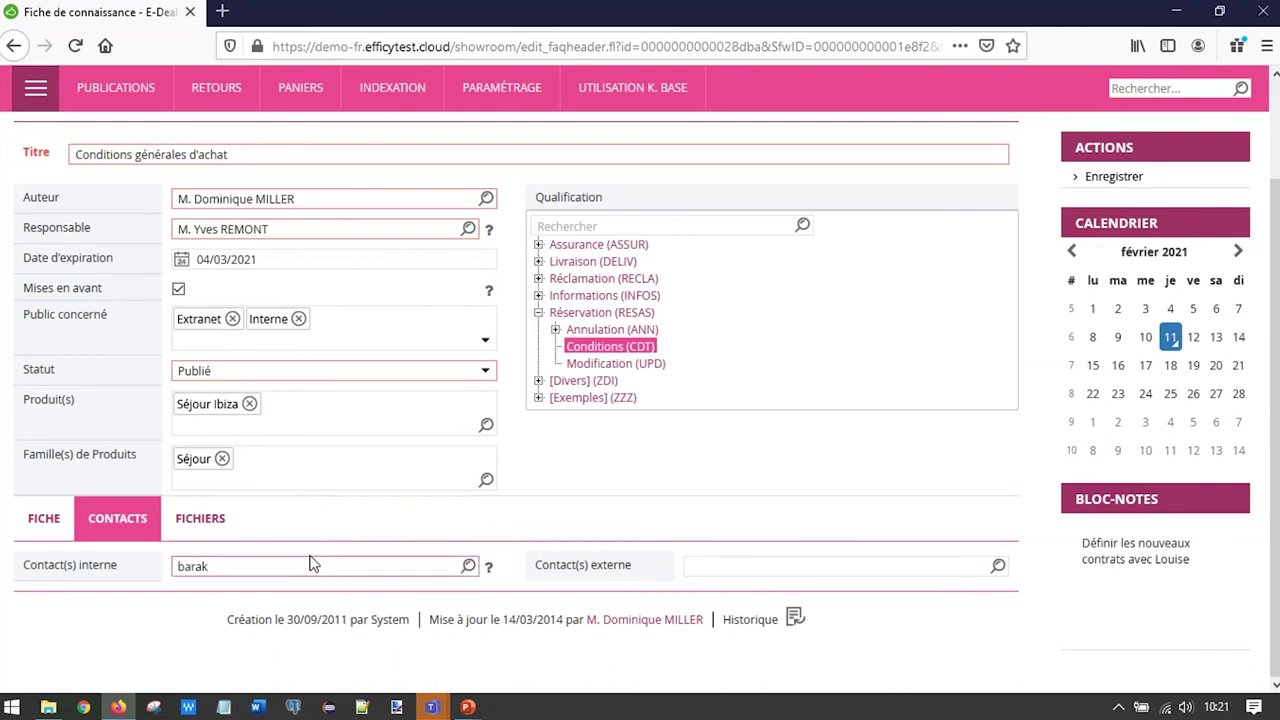
left_click(251, 588)
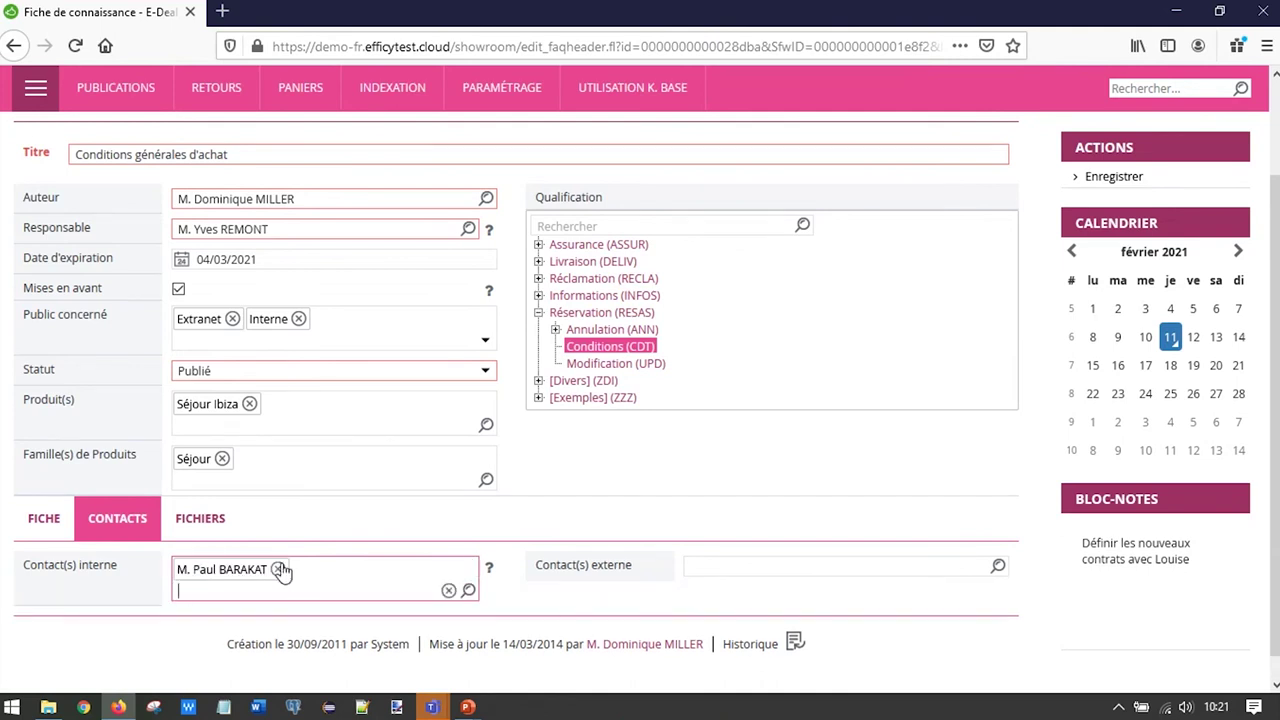
Step: Show the sheet's attached files section, leaving the external contact empty, and save the modified sheet
left_click(745, 572)
left_click(200, 519)
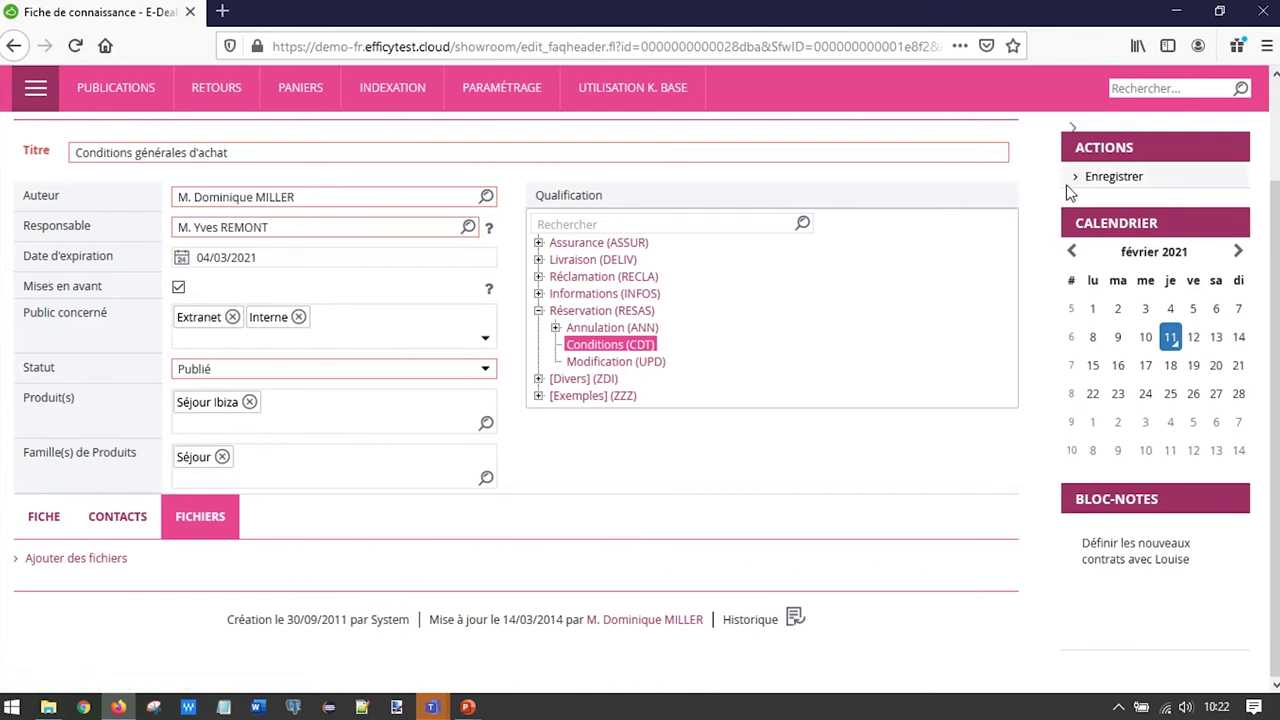
left_click(1114, 180)
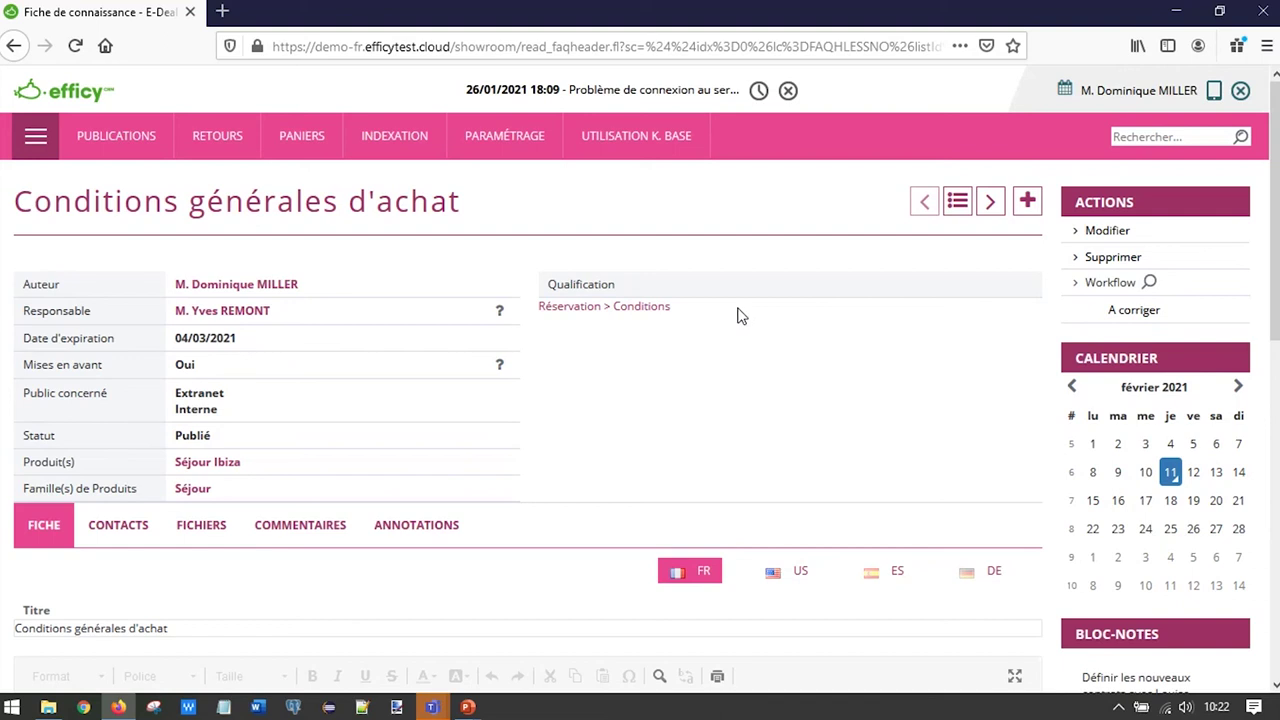
Step: Open comment moderation and list all comments with an unfiltered search to review their content and status
left_click(217, 142)
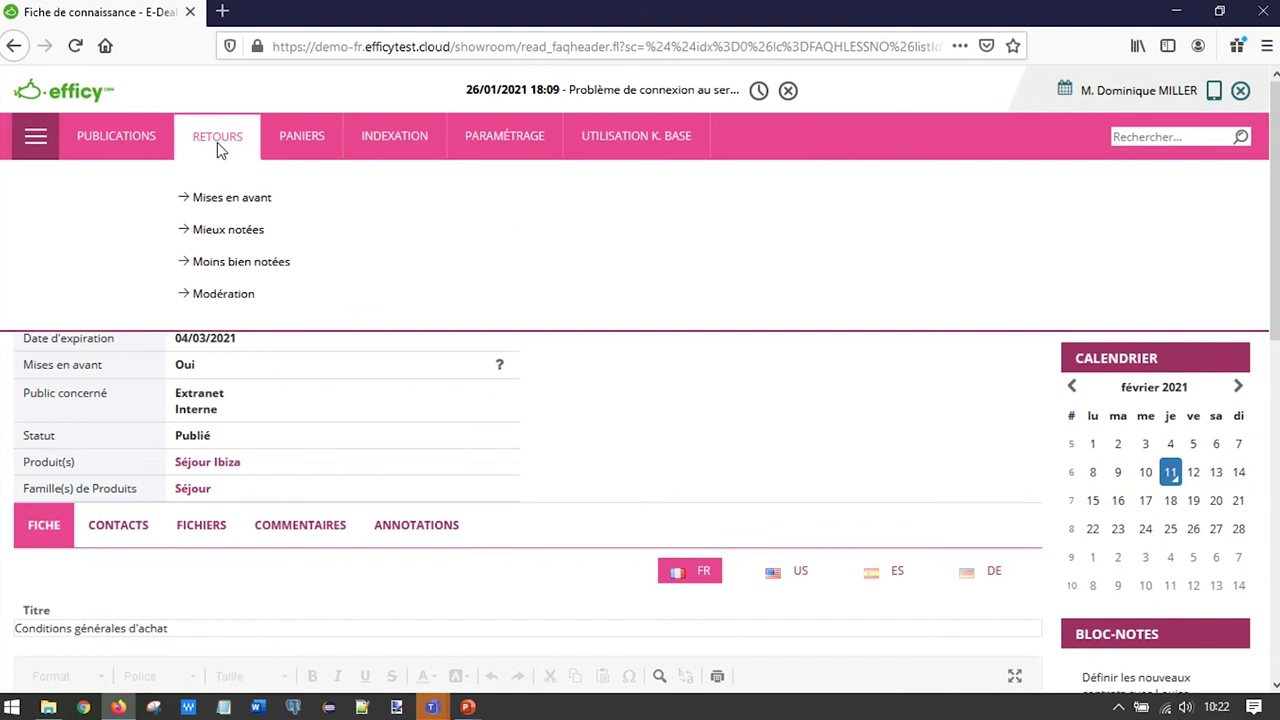
left_click(222, 296)
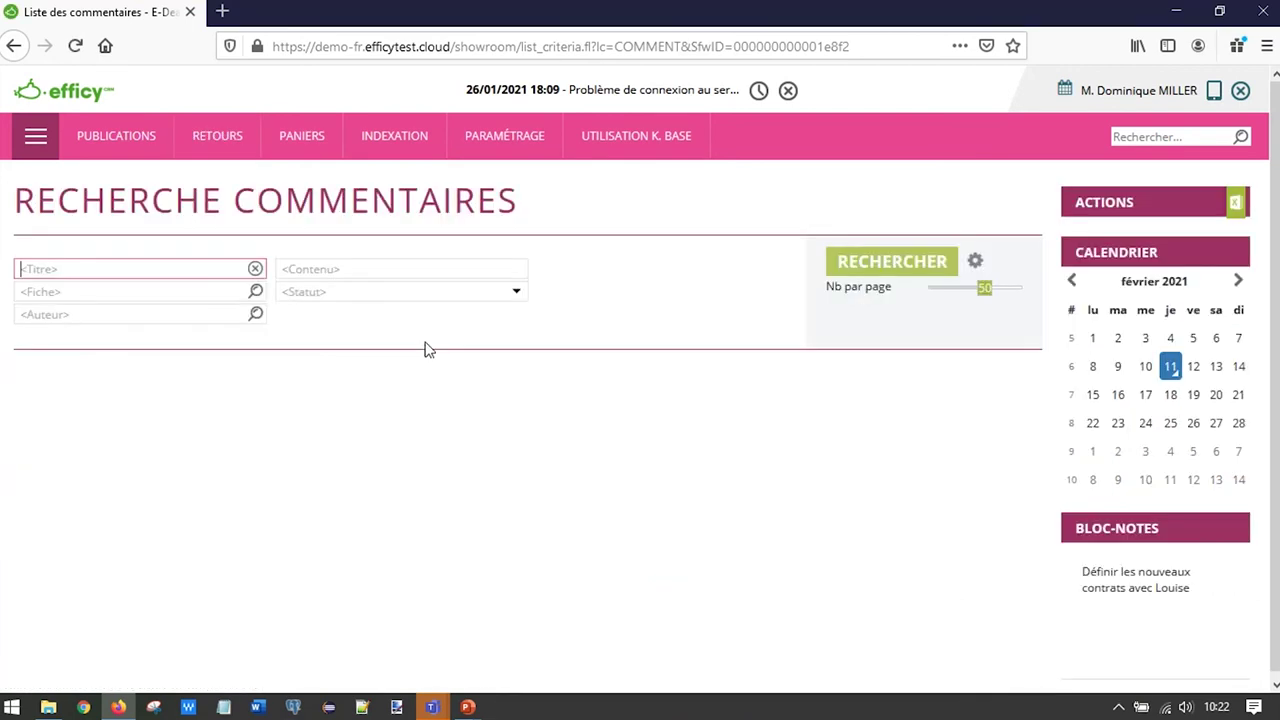
left_click(878, 275)
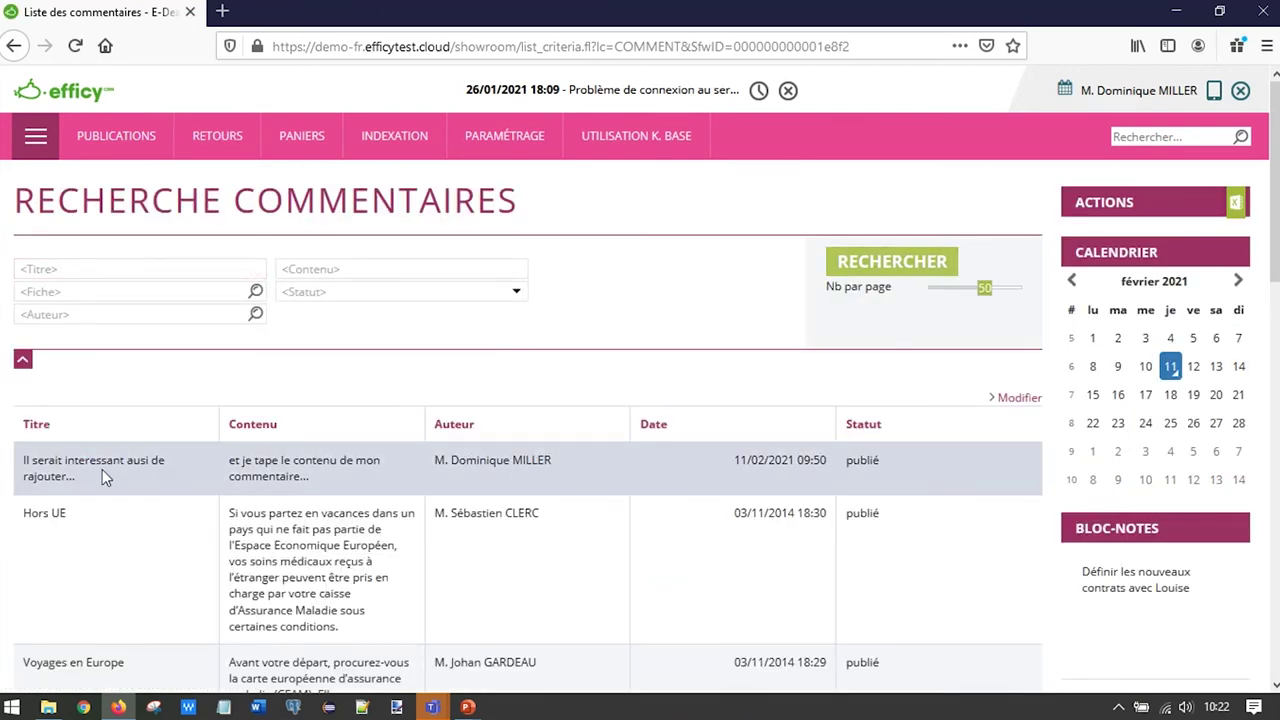
scroll(200, 500, "down", 1)
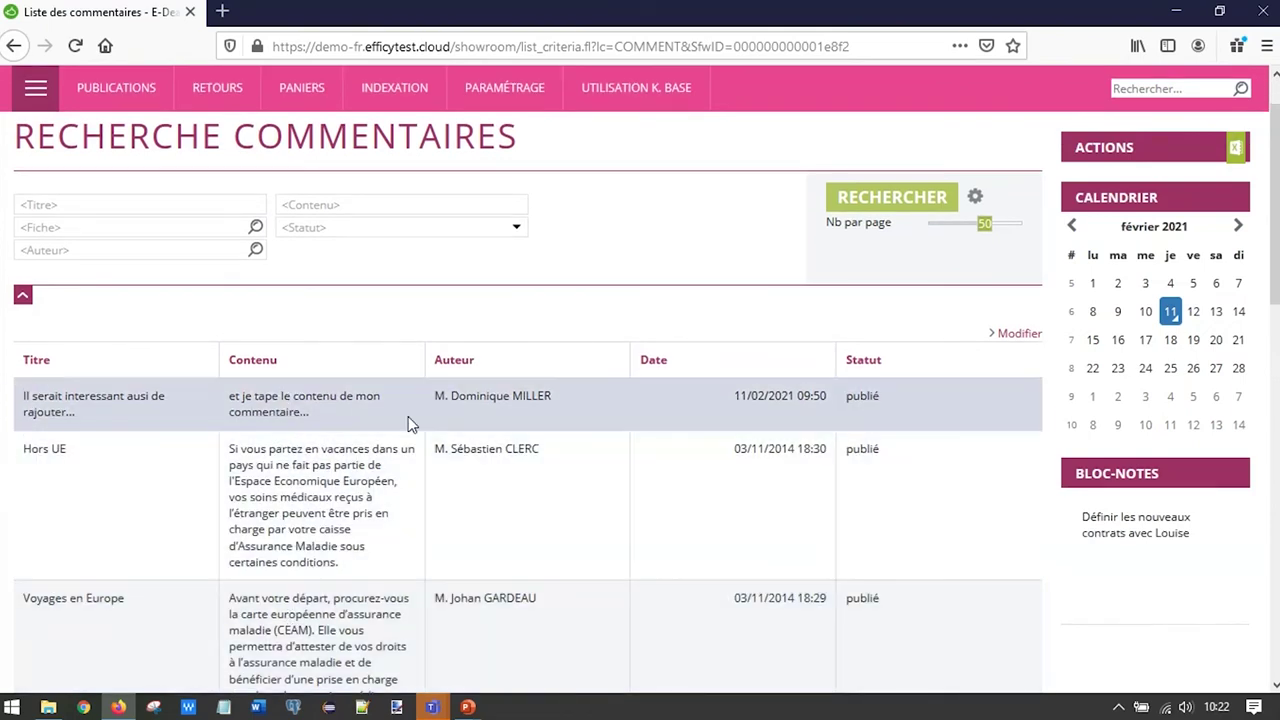
Step: Open the list of published knowledge sheets and search it without any criteria
mouse_move(105, 92)
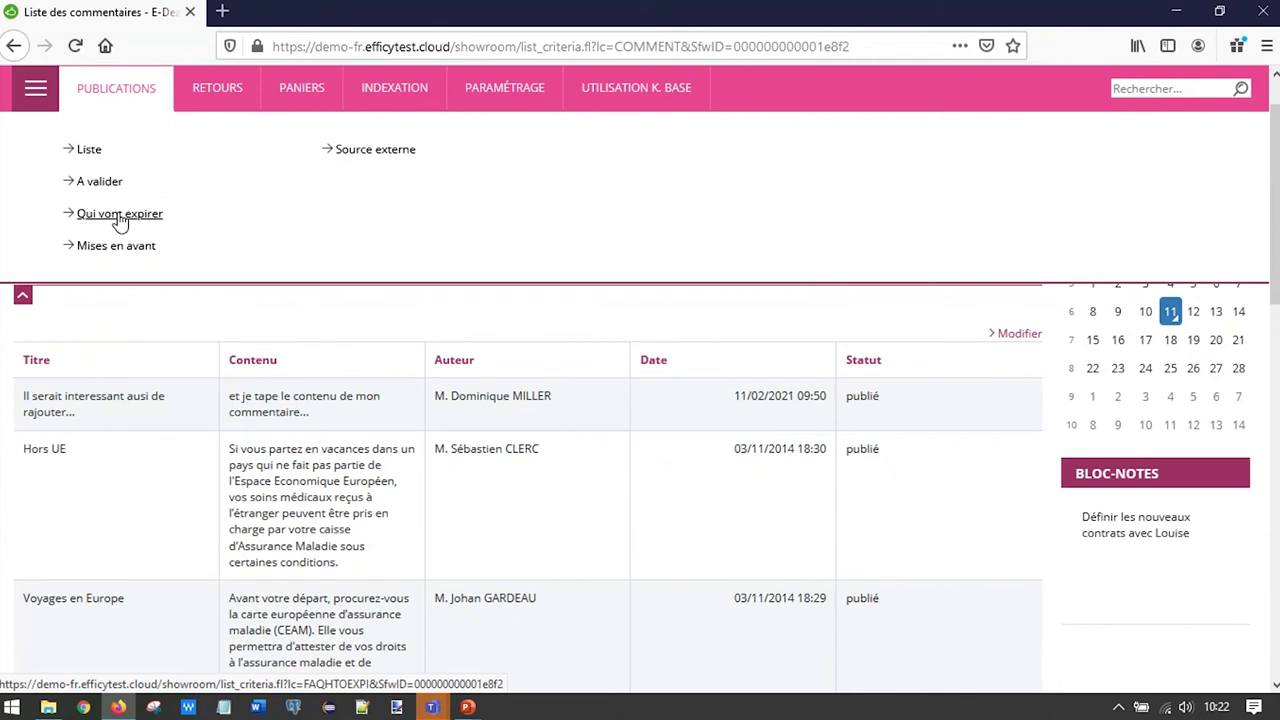
left_click(89, 151)
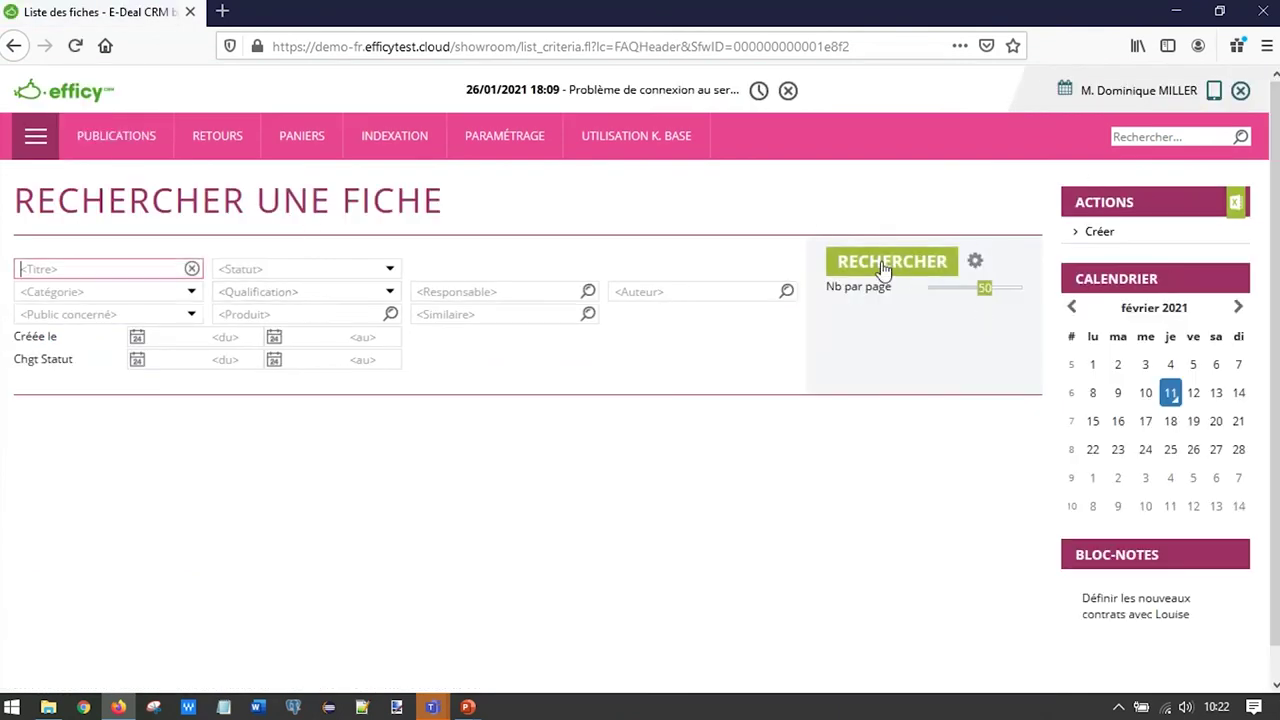
left_click(886, 266)
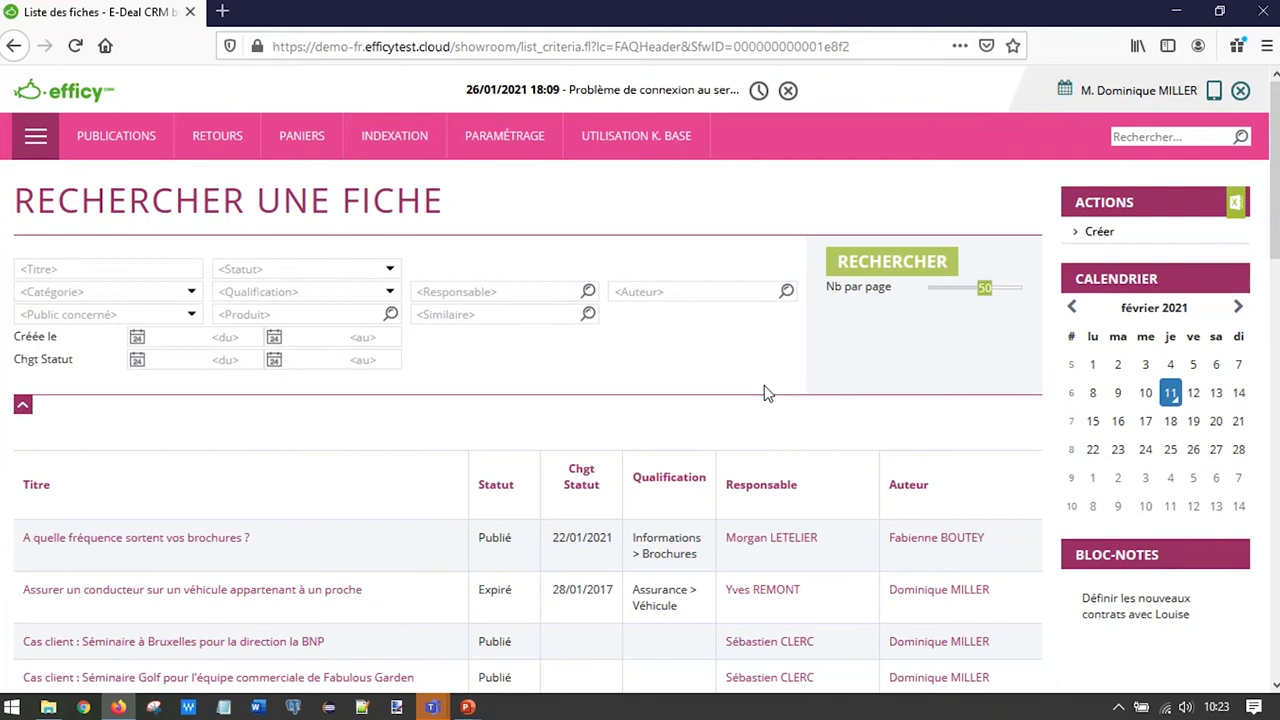
Step: Switch to the running PowerPoint slideshow at the "Démo" slide
mouse_move(467, 707)
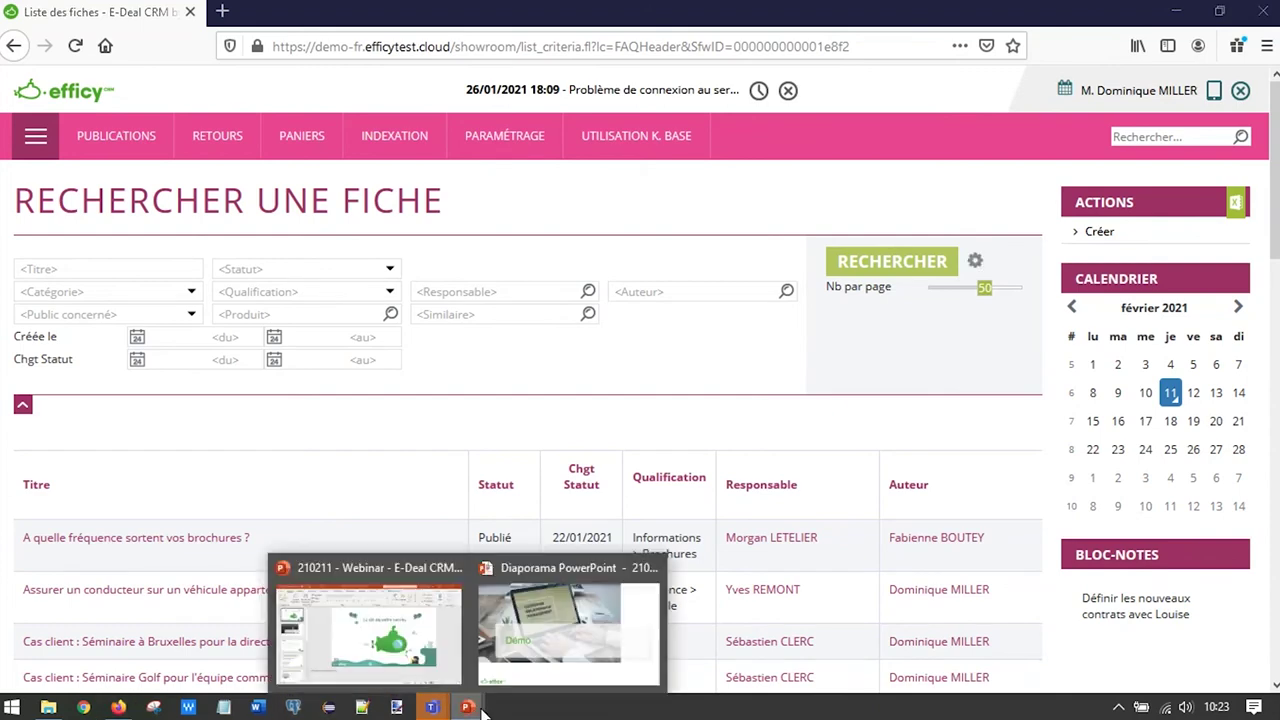
left_click(552, 636)
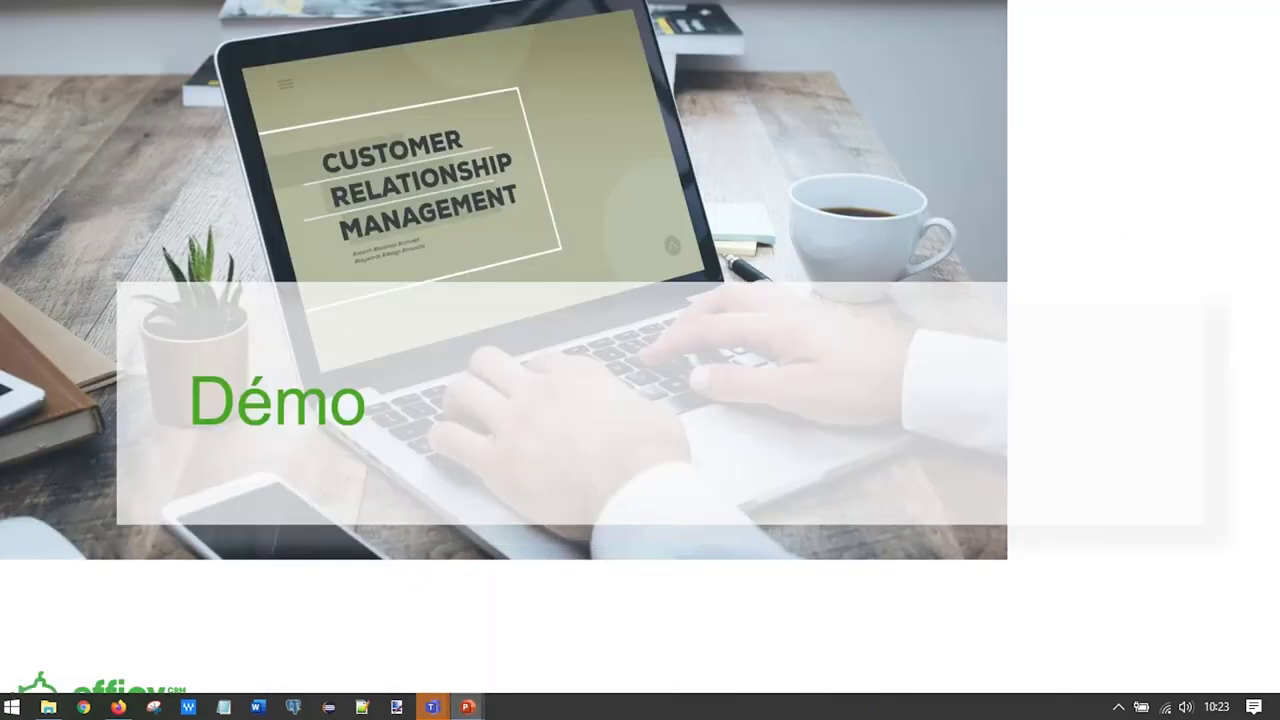